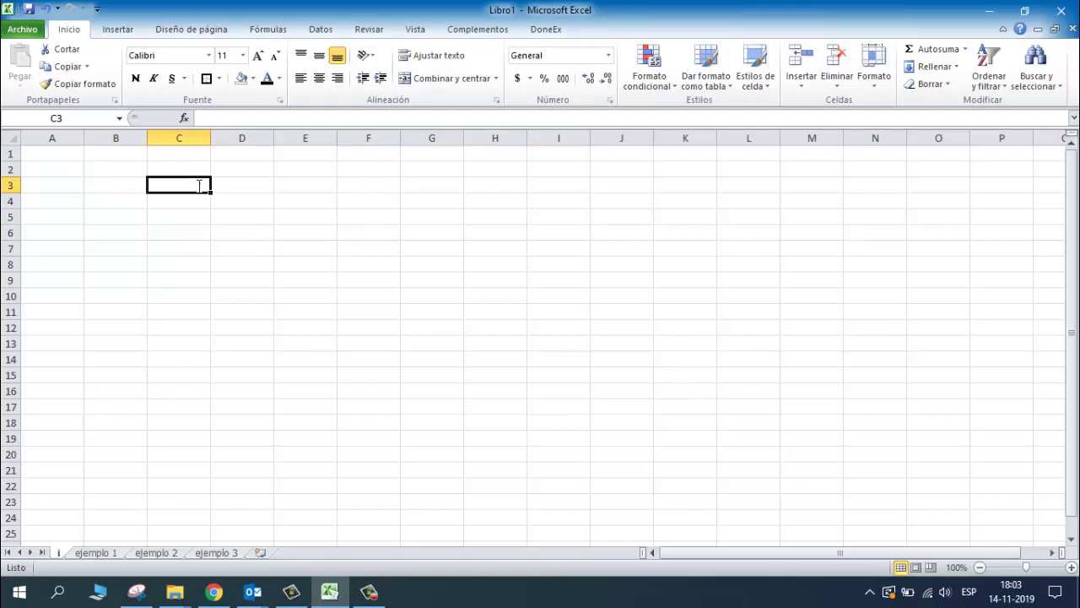
- Enter 100 in cell C3 and make it bold
type("100")
left_click(213, 260)
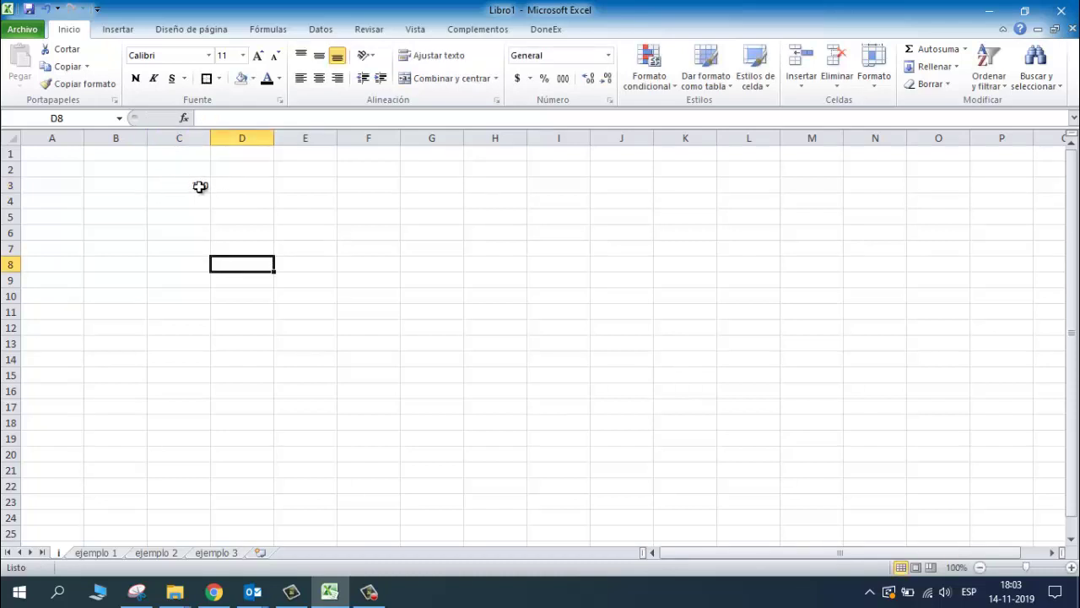
left_click(199, 184)
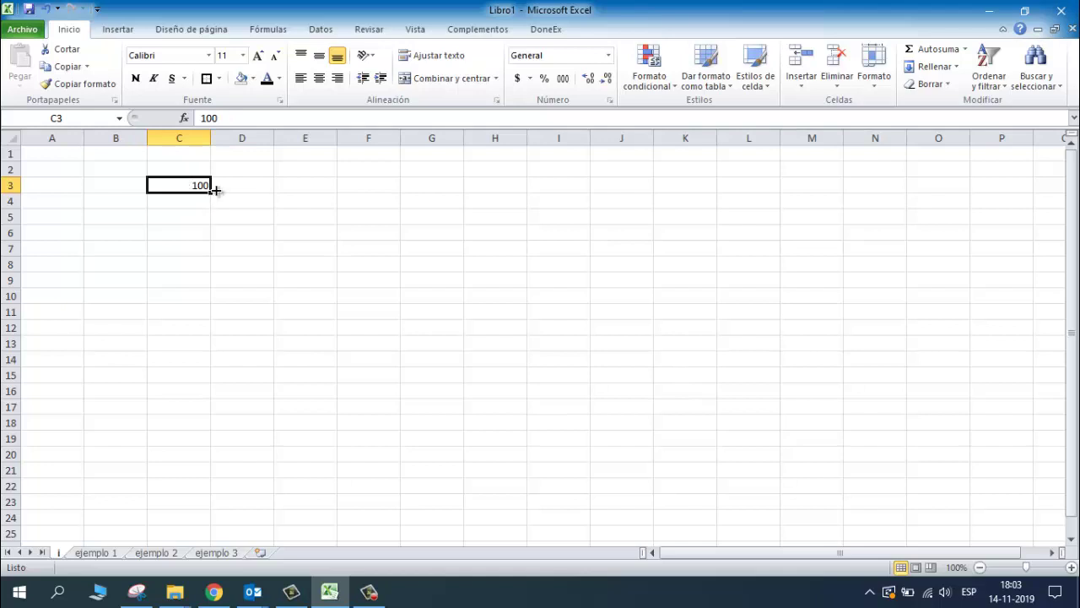
left_click(136, 79)
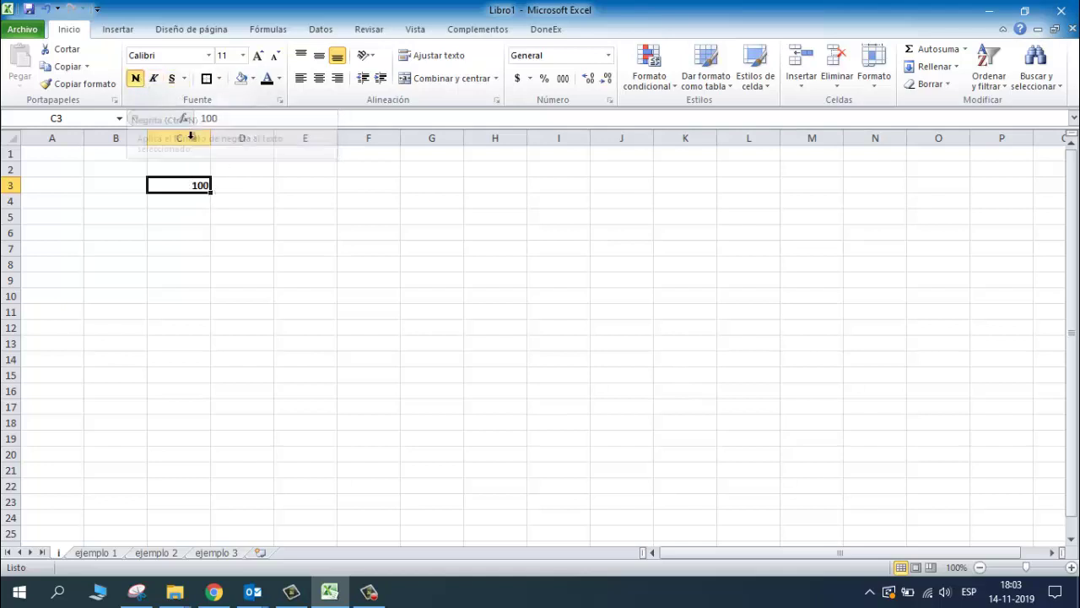
left_click(299, 265)
- Increase the font size of cell C3 to 22
left_click(201, 179)
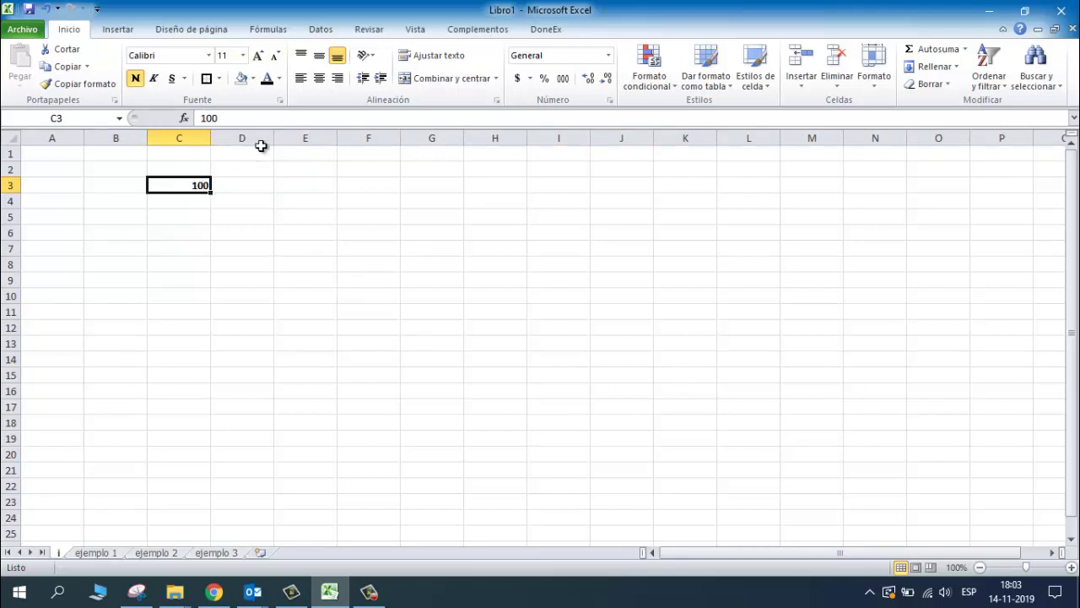
left_click(258, 56)
left_click(258, 55)
left_click(258, 55)
left_click(258, 56)
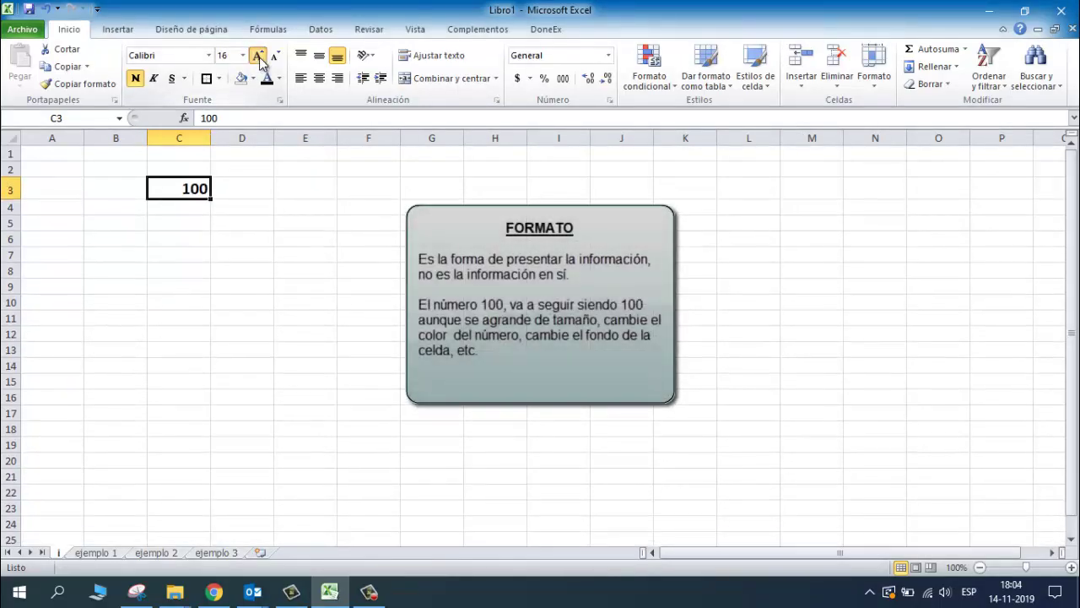
left_click(258, 56)
left_click(259, 56)
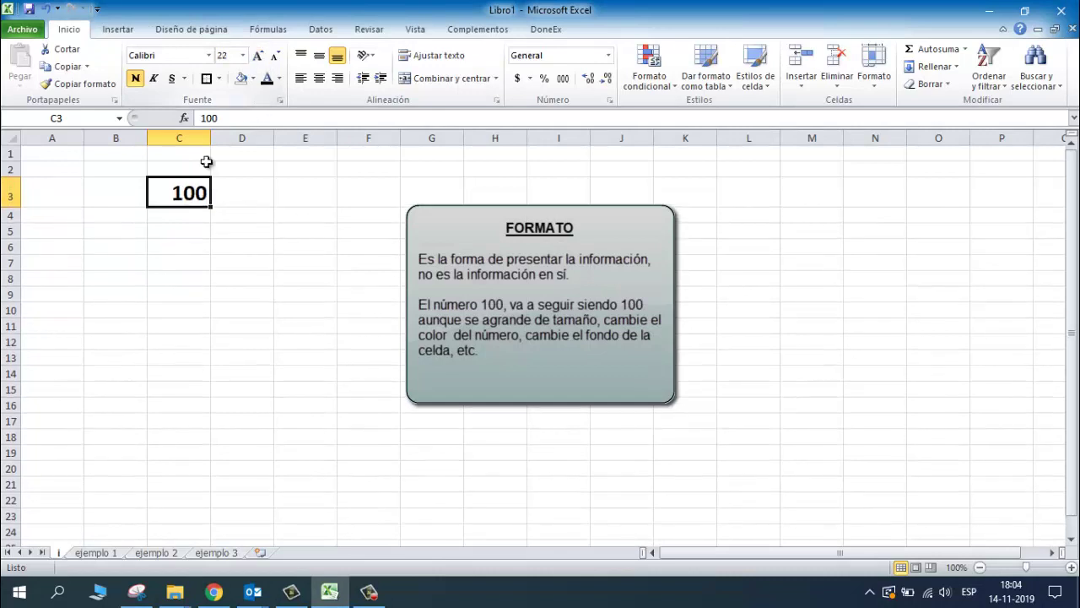
left_click(227, 118)
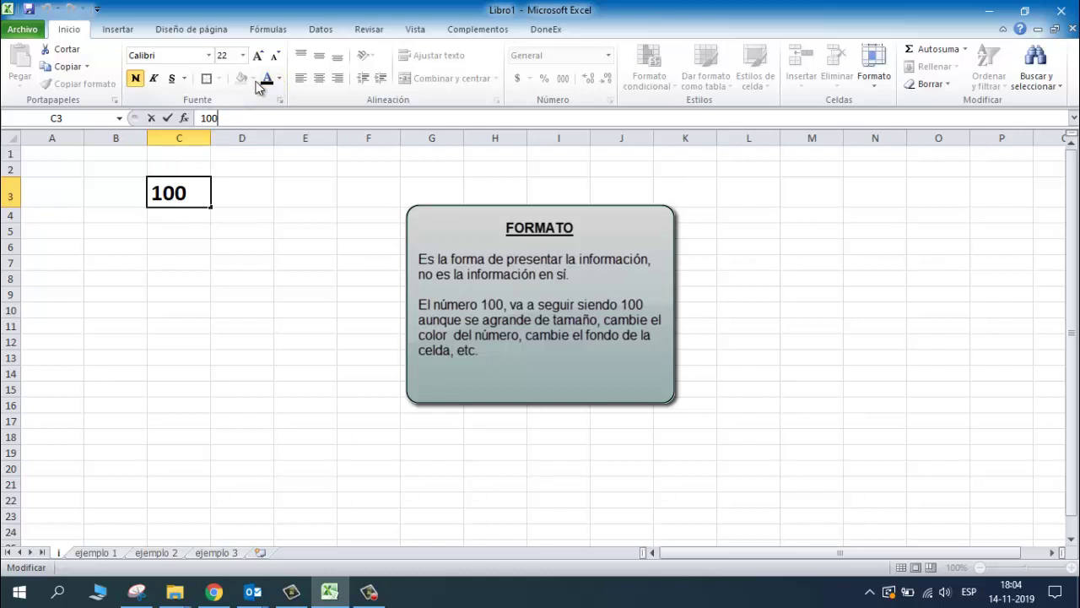
left_click(251, 224)
- Fill cell C3 with the standard yellow color
left_click(198, 191)
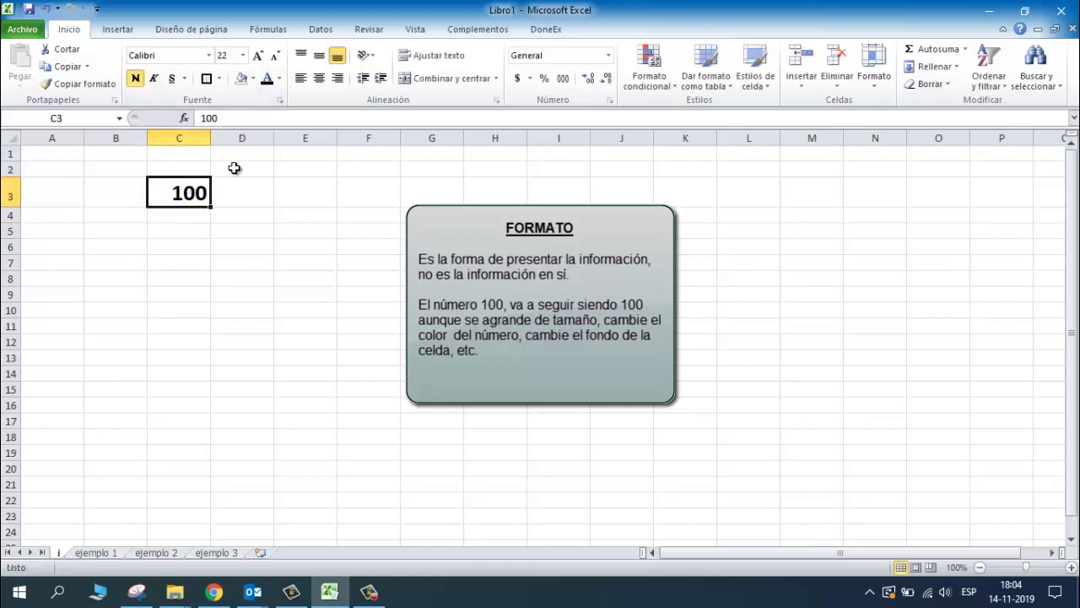
left_click(253, 78)
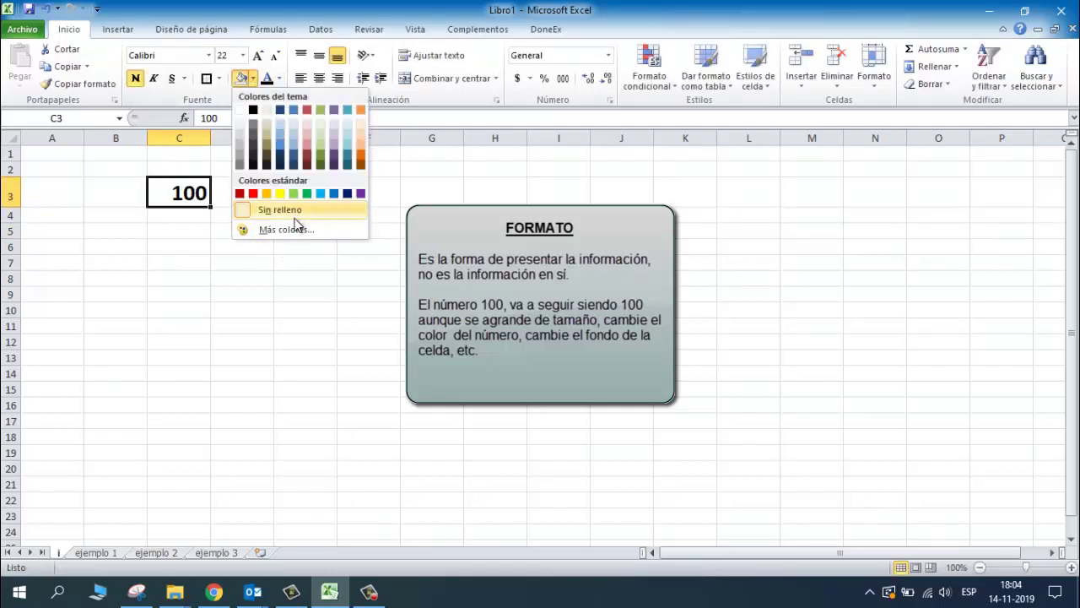
left_click(282, 195)
left_click(224, 267)
left_click(194, 191)
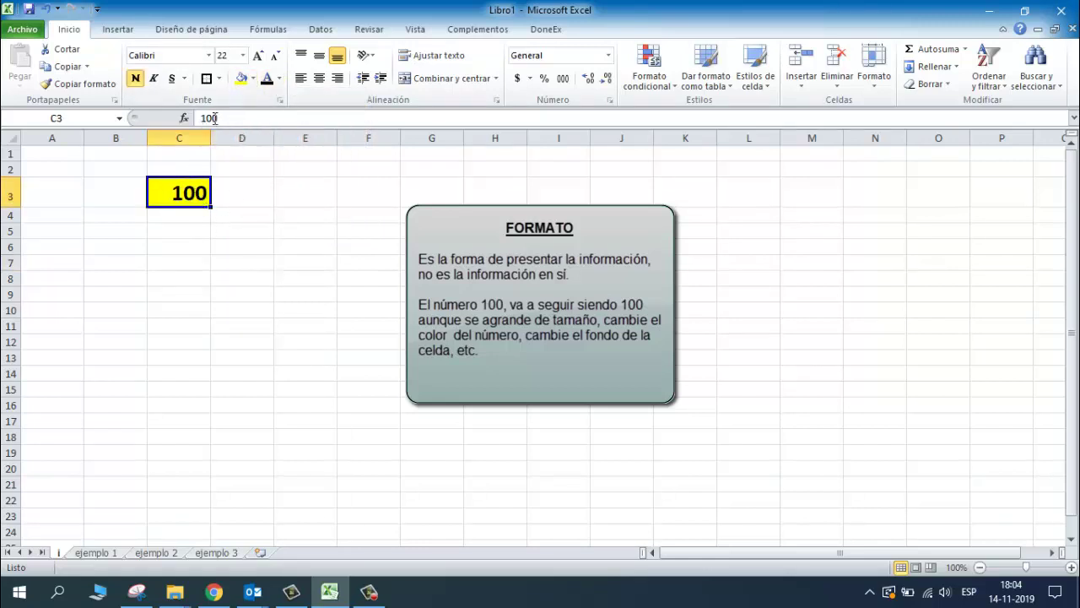
left_click(244, 199)
left_click(197, 194)
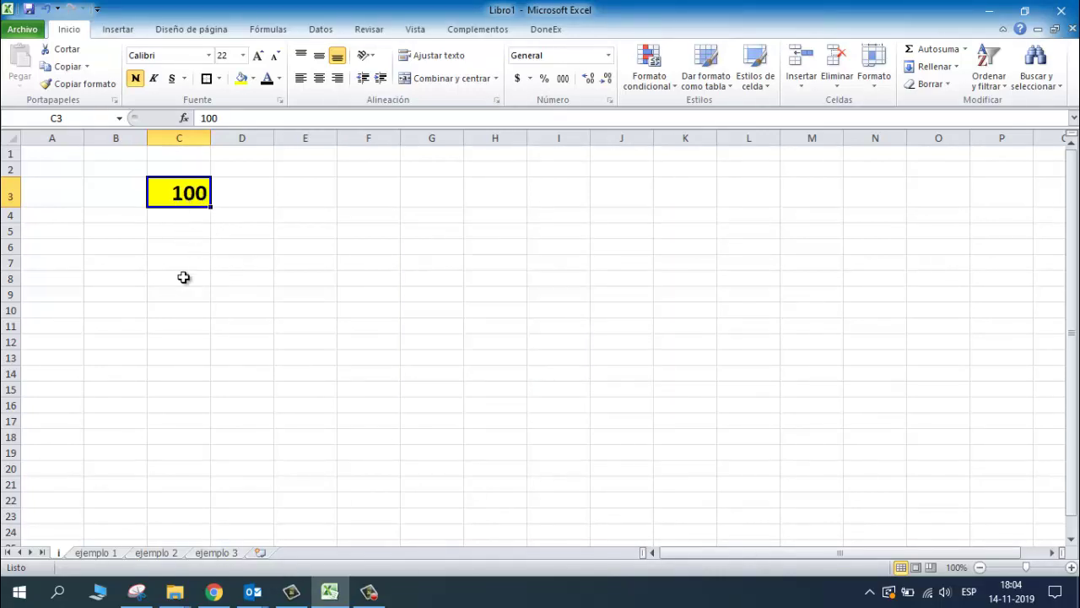
- Select the range D5:D18 on the "ejemplo 1" sheet
left_click(95, 553)
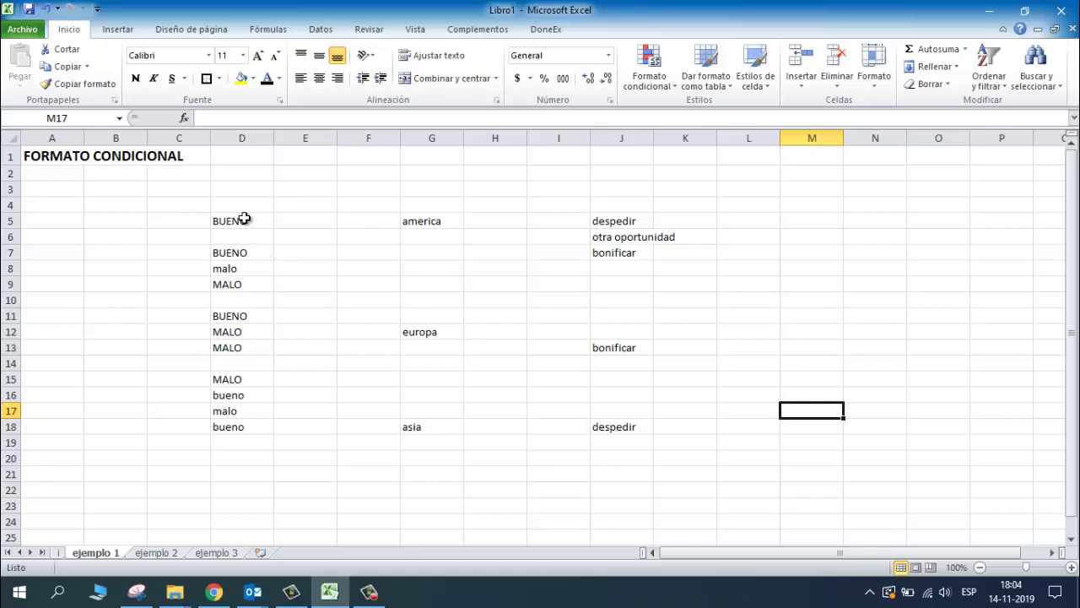
left_click_drag(243, 219, 249, 427)
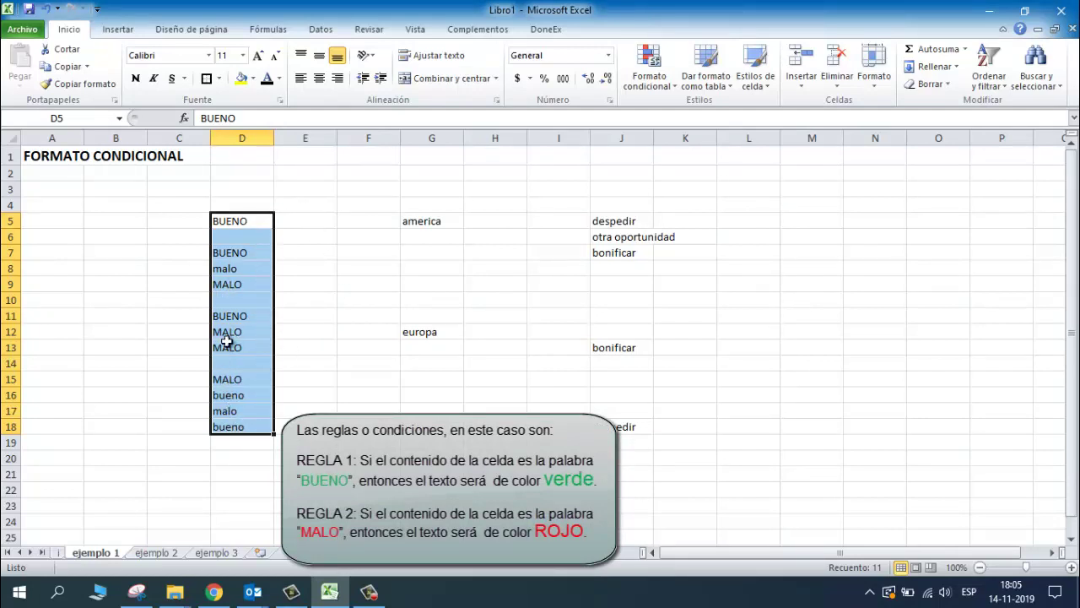
left_click(650, 74)
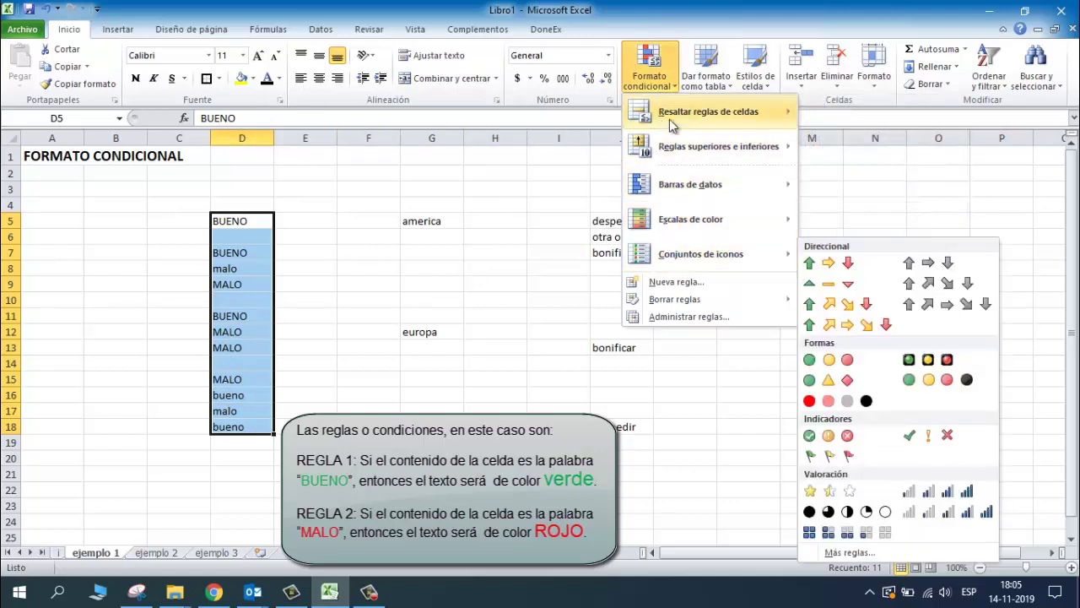
left_click(680, 315)
left_click_drag(450, 140, 723, 167)
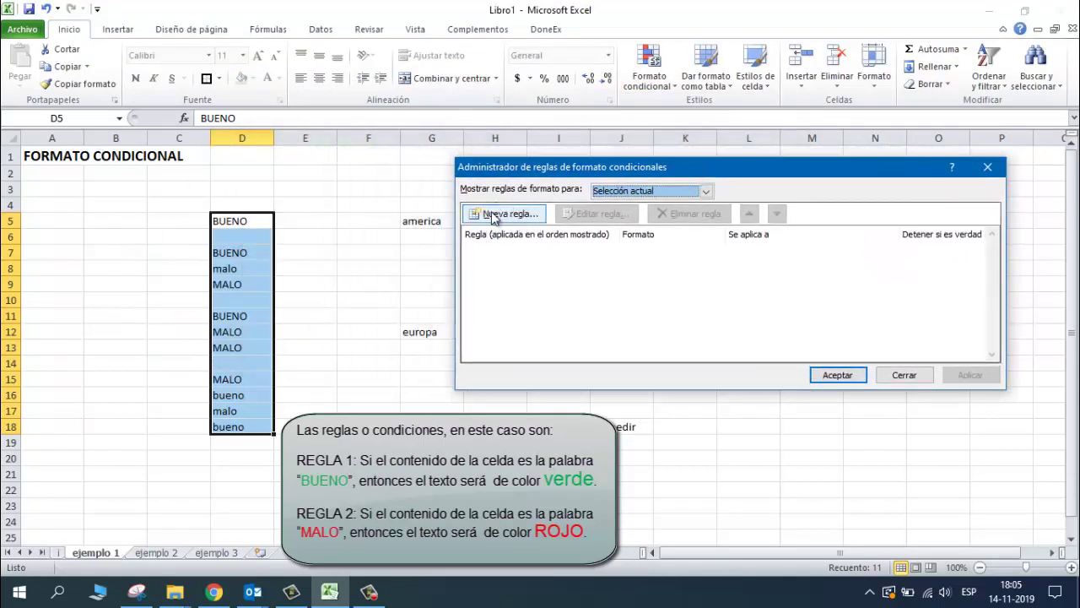
left_click(902, 371)
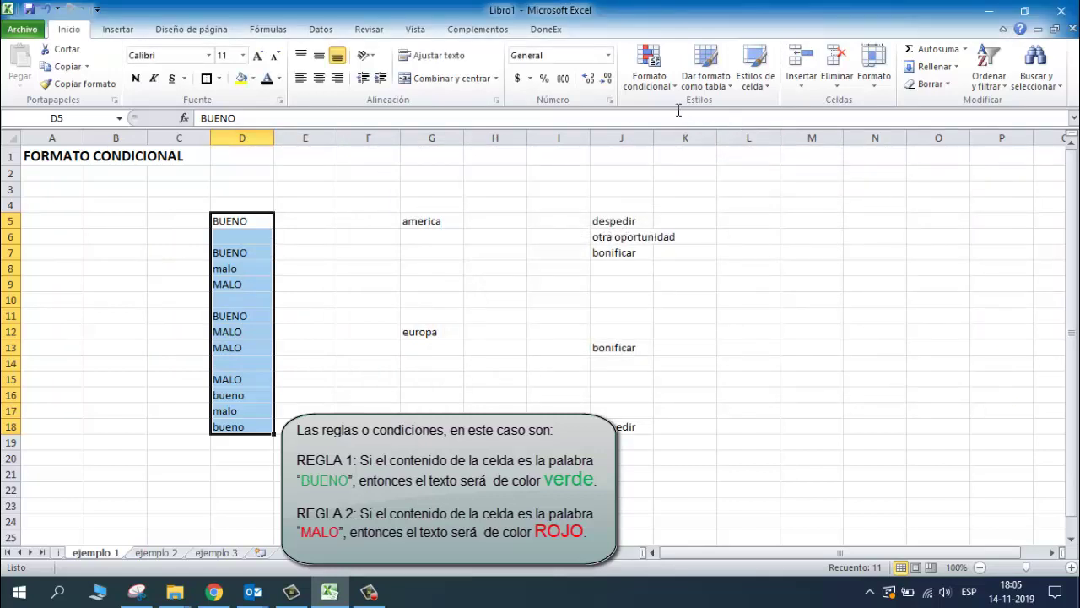
- Create a conditional formatting rule for D5:D18 that formats only cells whose value is equal to (igual a) BUENO
left_click(649, 74)
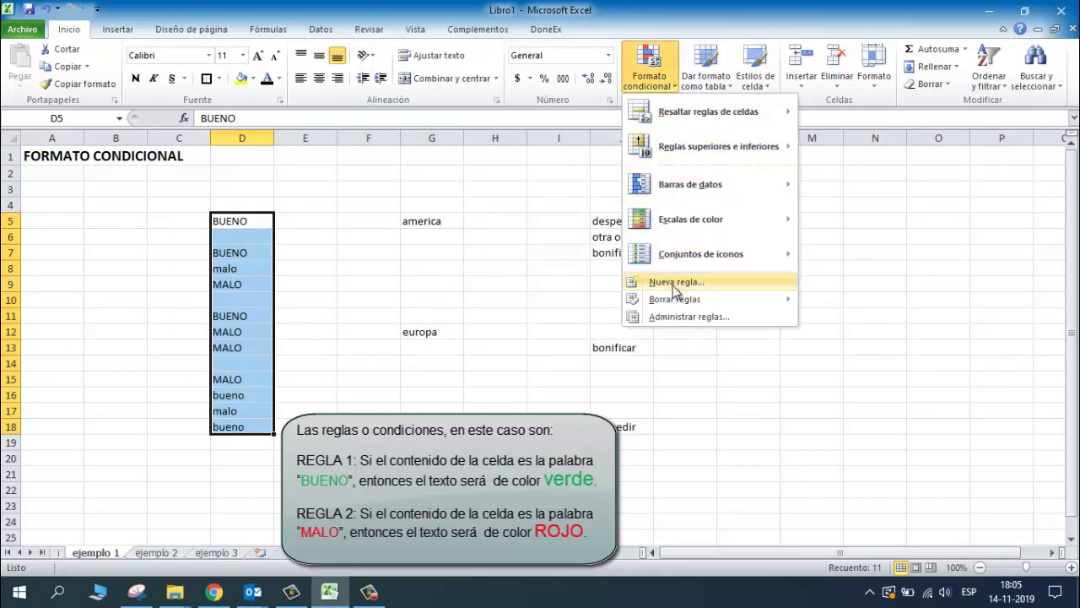
left_click(669, 315)
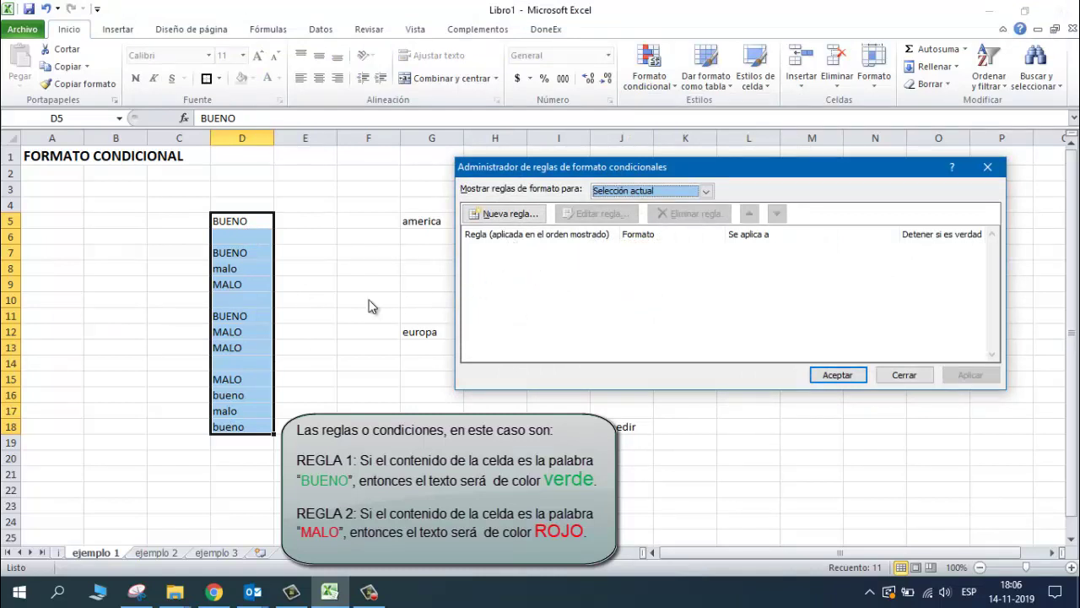
left_click(510, 216)
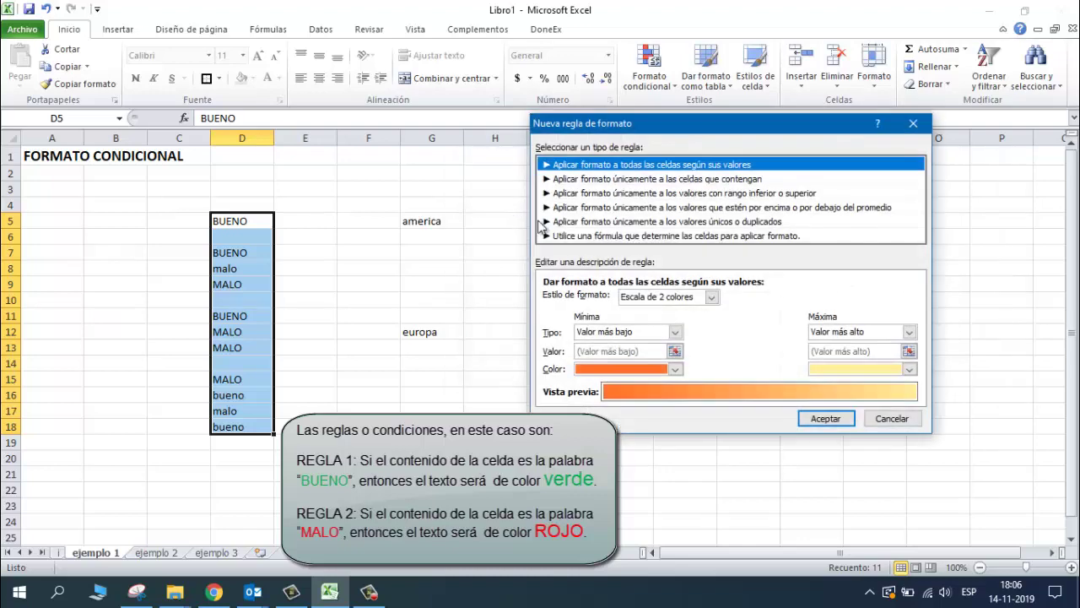
left_click_drag(671, 126, 694, 170)
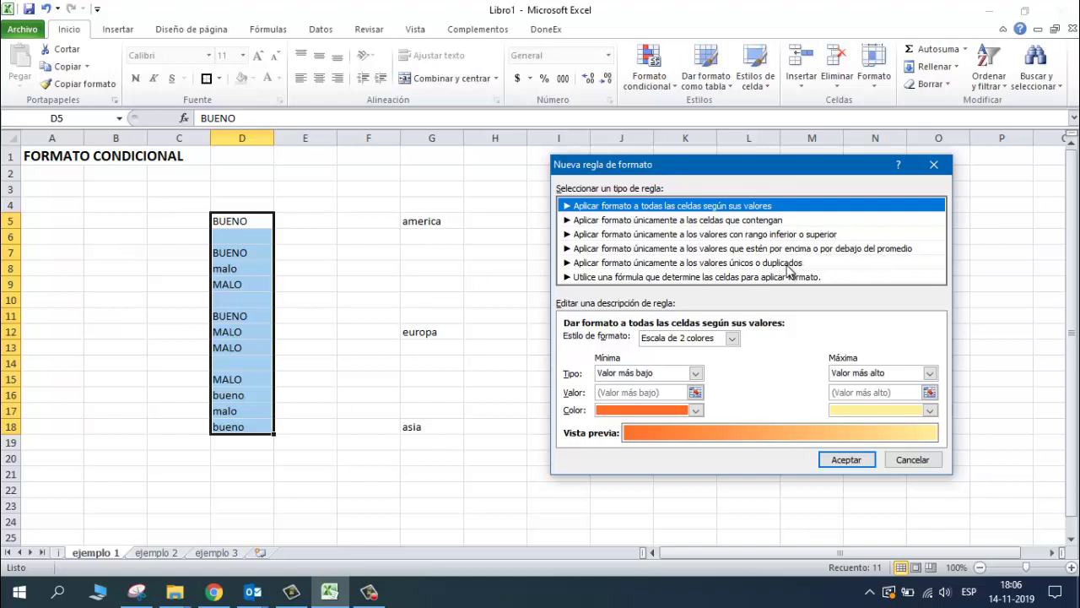
left_click(740, 222)
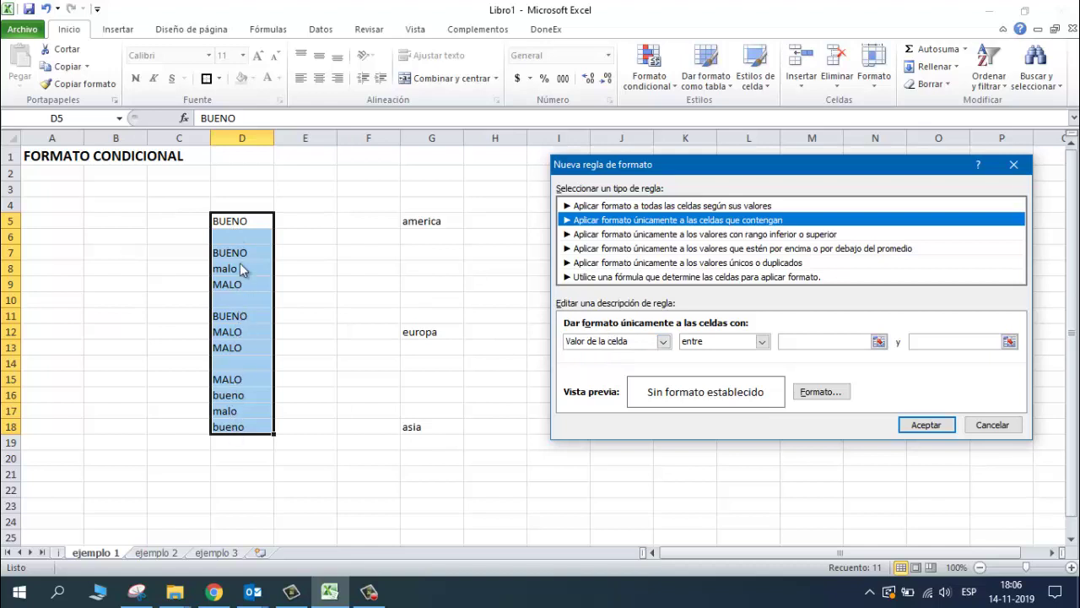
left_click(763, 342)
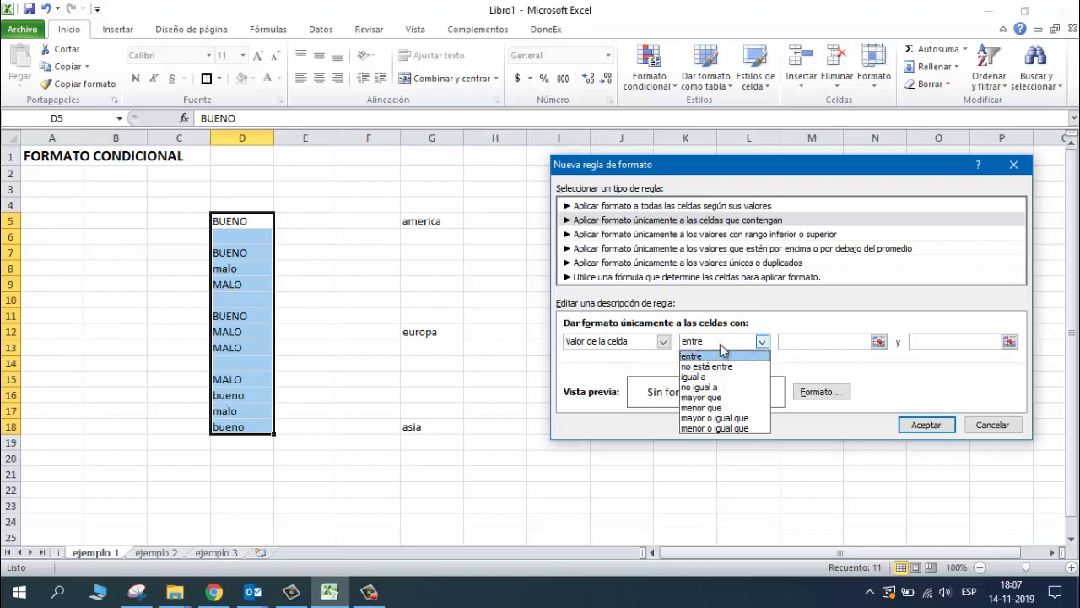
left_click(711, 377)
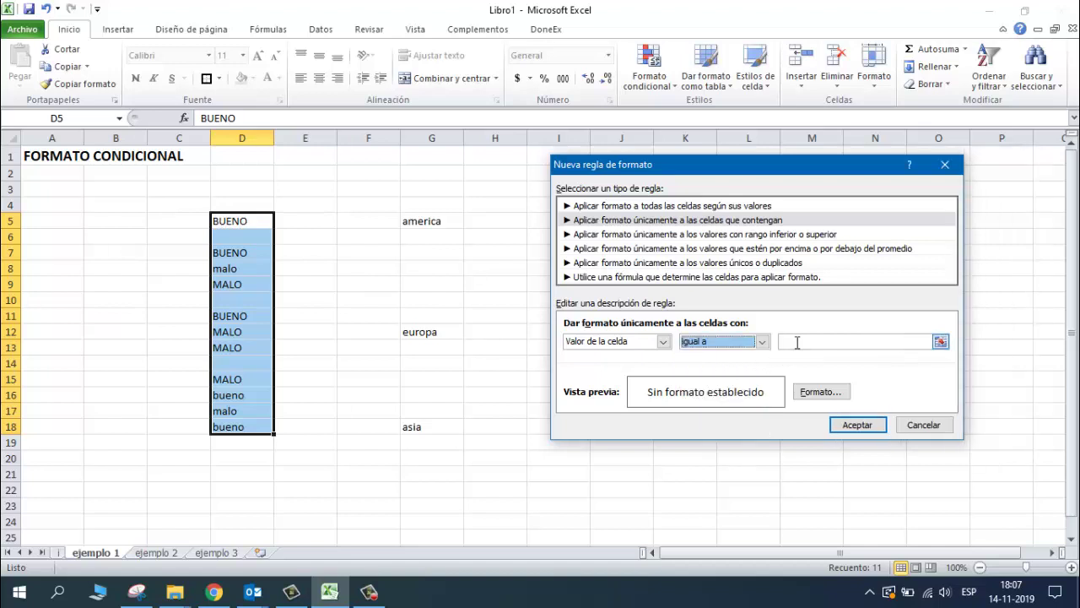
left_click(797, 341)
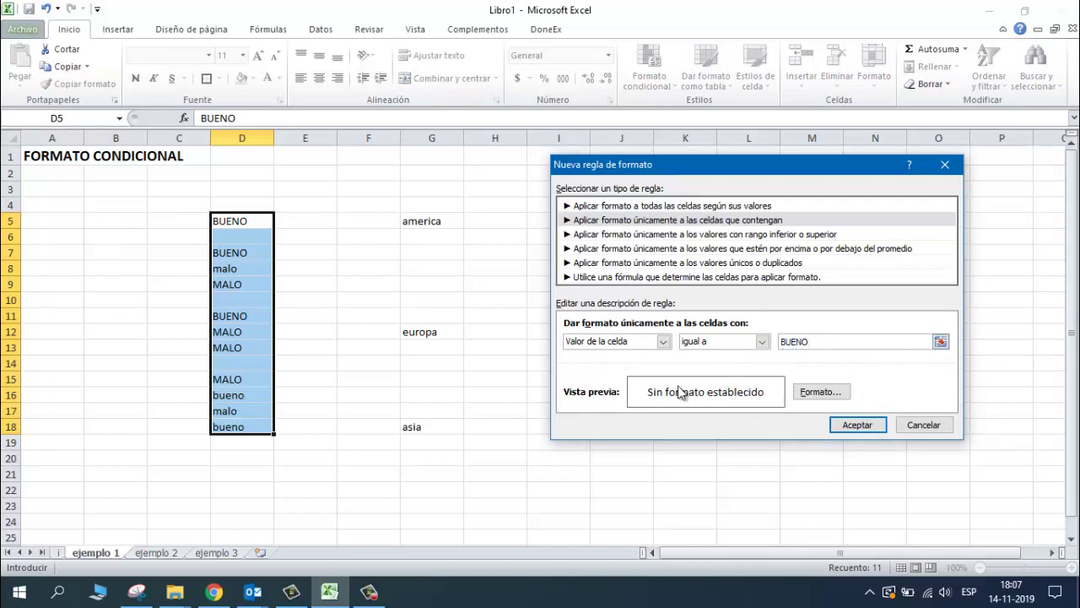
- Give the BUENO rule a bold (Negrita) font in standard green and apply the rule to the selected range
left_click(819, 393)
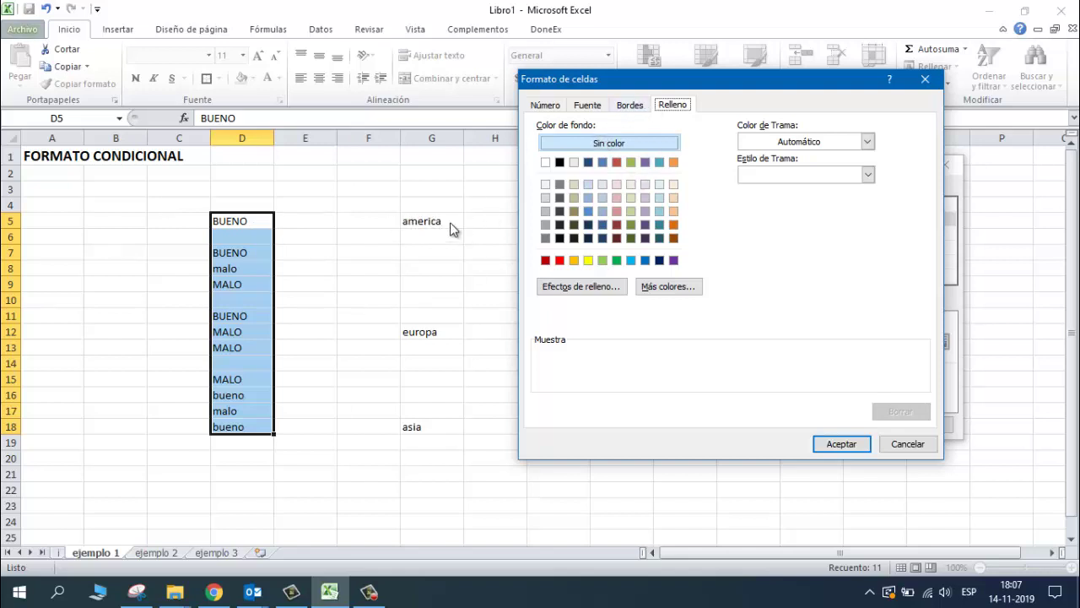
left_click(589, 108)
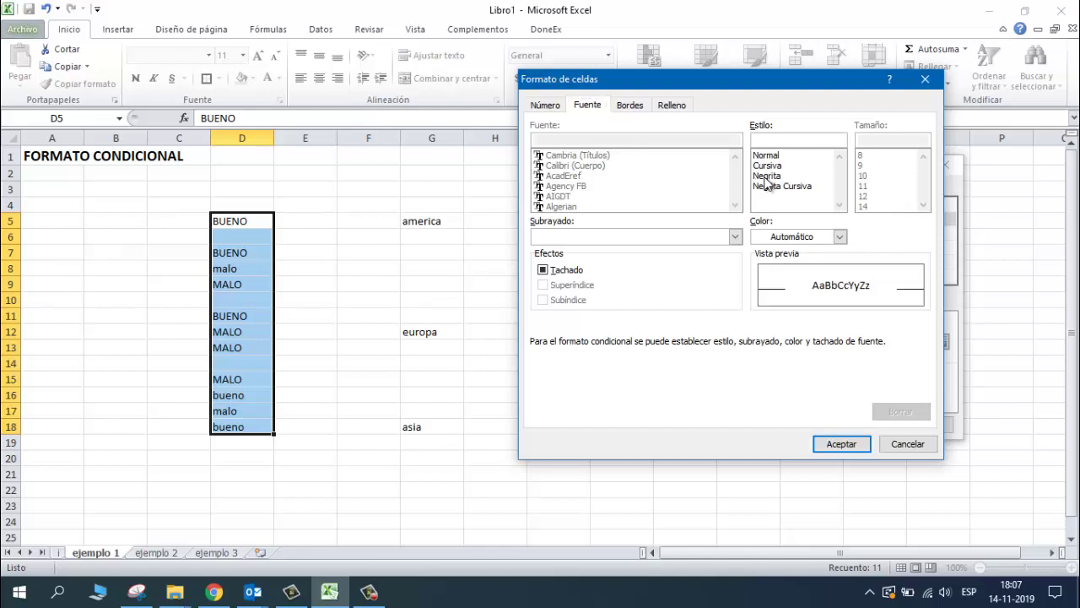
left_click(765, 177)
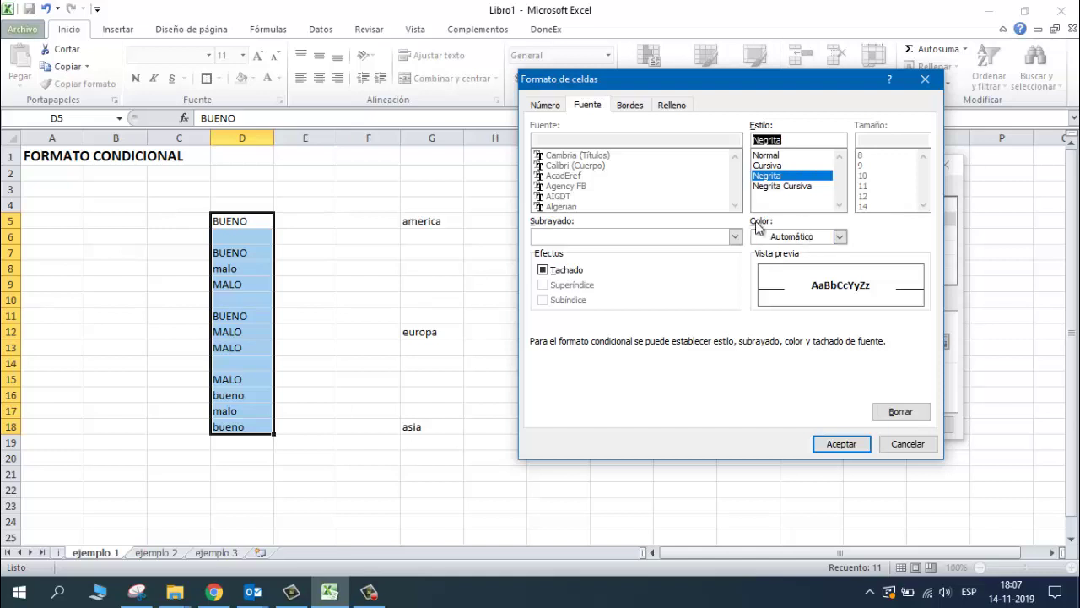
left_click(840, 237)
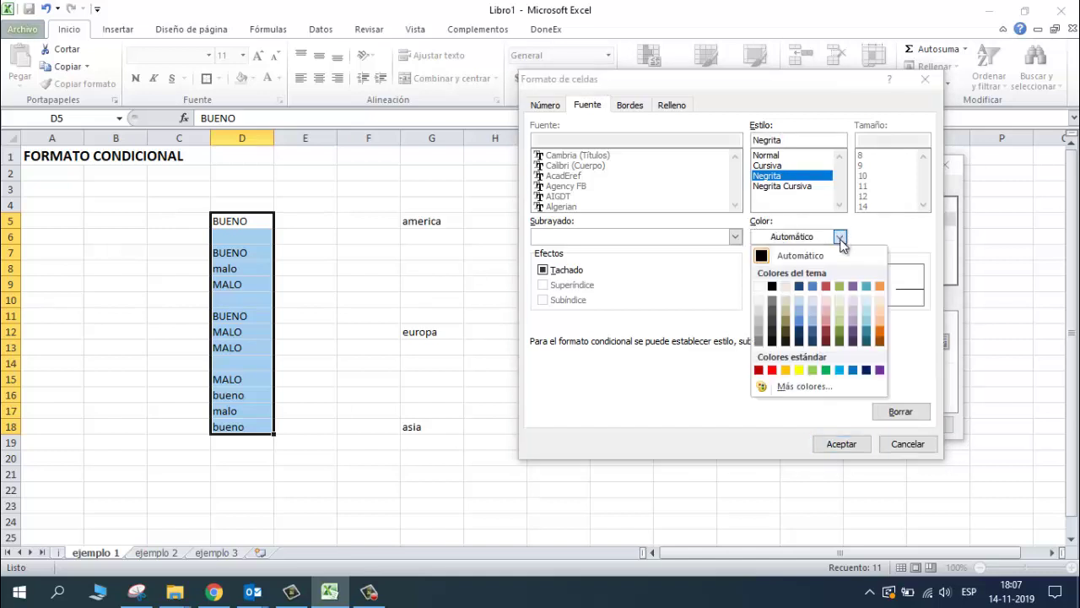
left_click(827, 371)
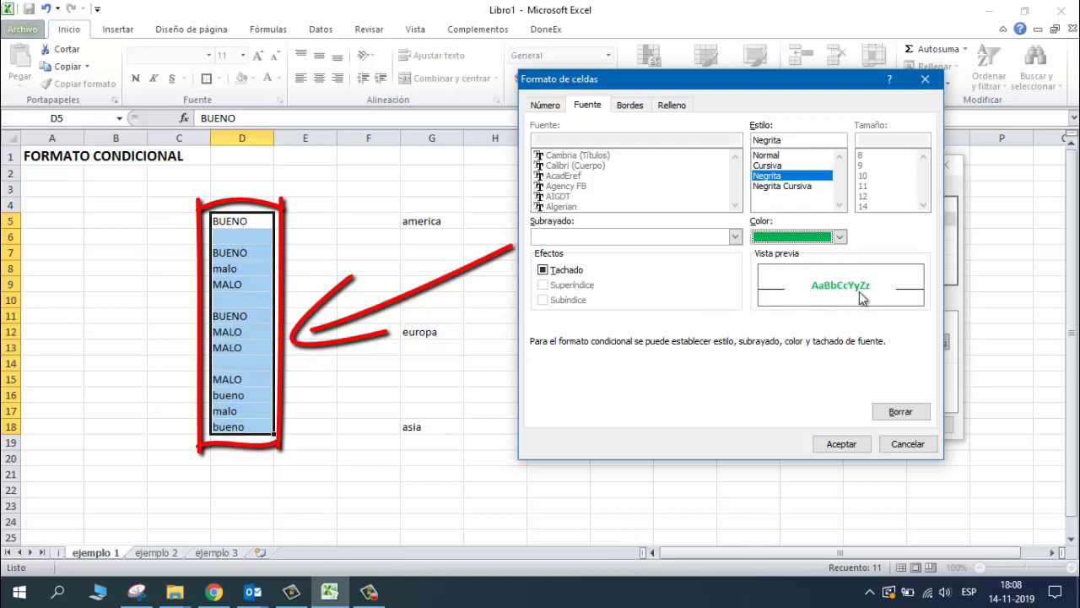
left_click(844, 442)
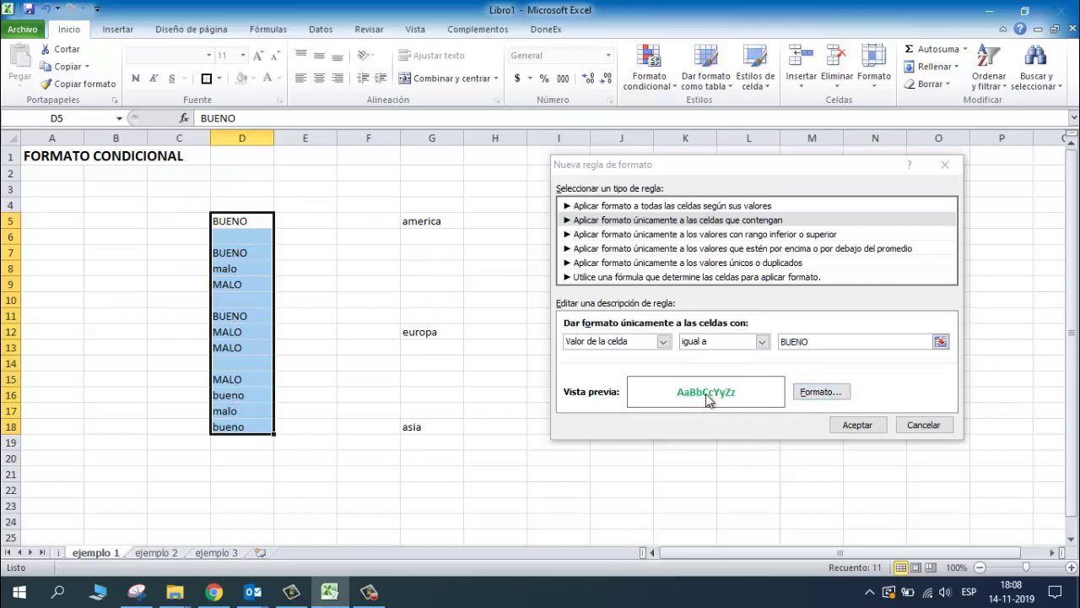
left_click(854, 426)
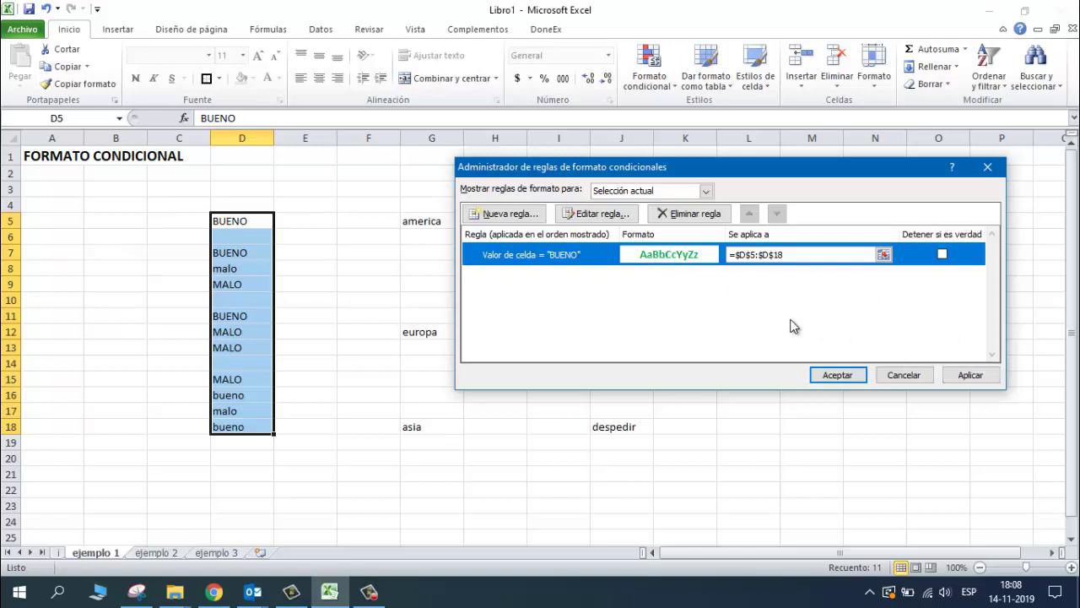
left_click(967, 377)
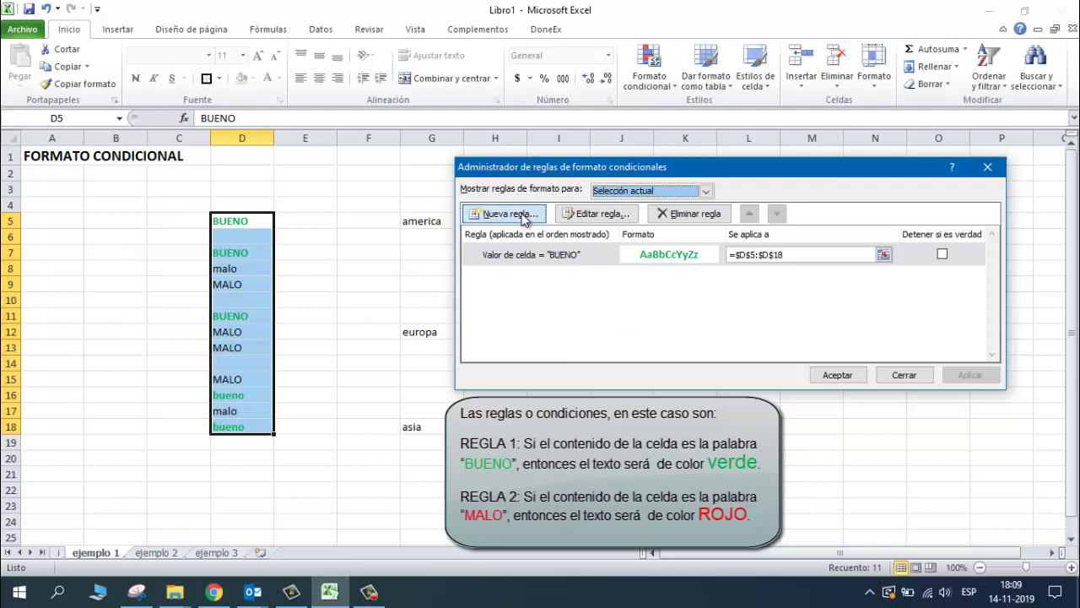
- Add a second conditional formatting rule for D5:D18 that formats only cells whose value is equal to (igual a) MALO
left_click(507, 213)
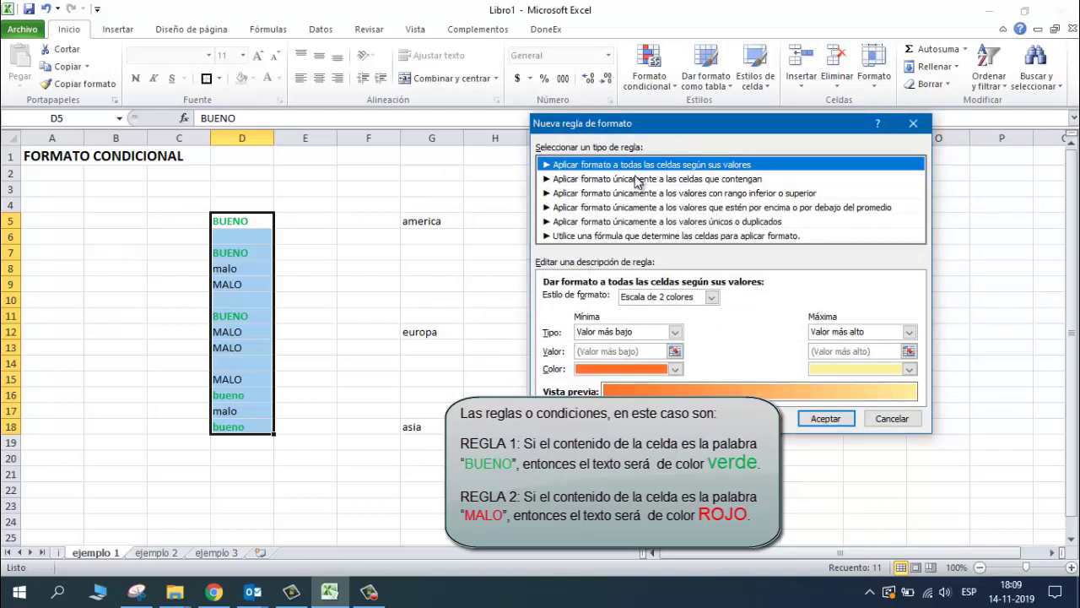
left_click(631, 179)
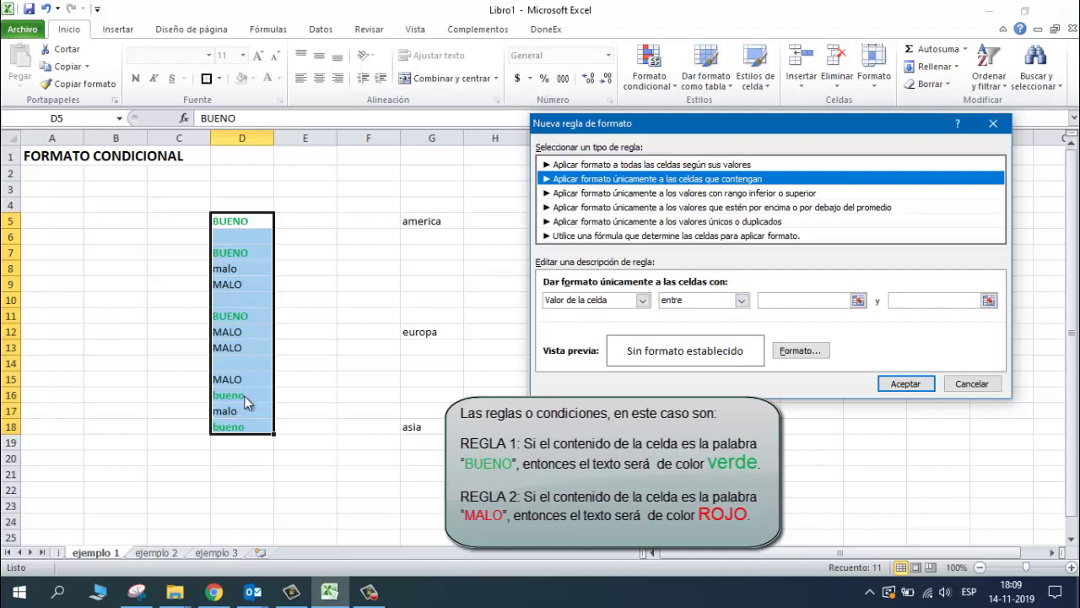
left_click(741, 301)
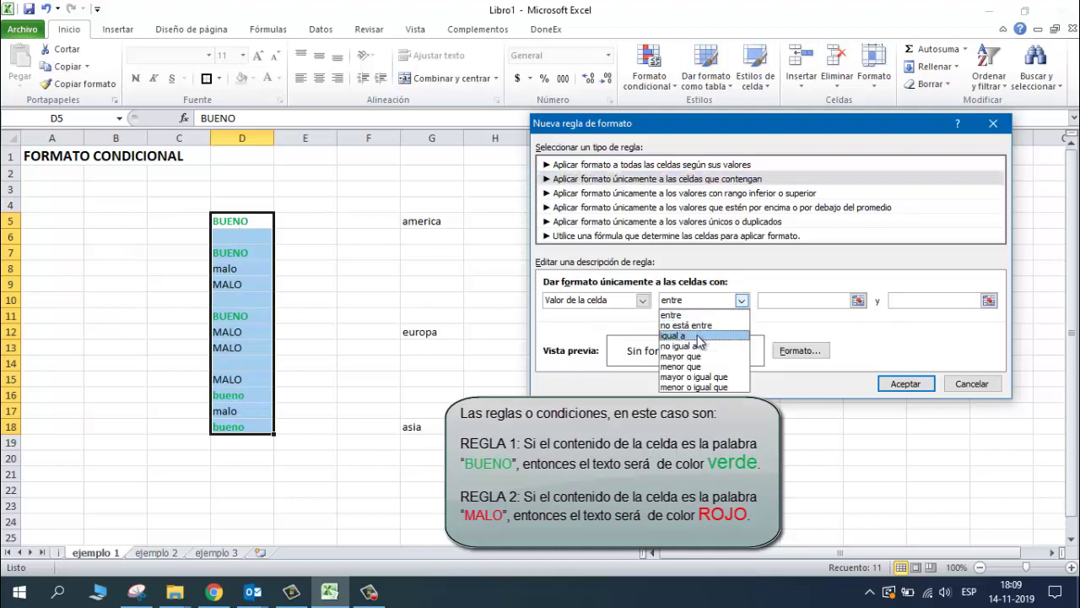
left_click(726, 335)
left_click(782, 300)
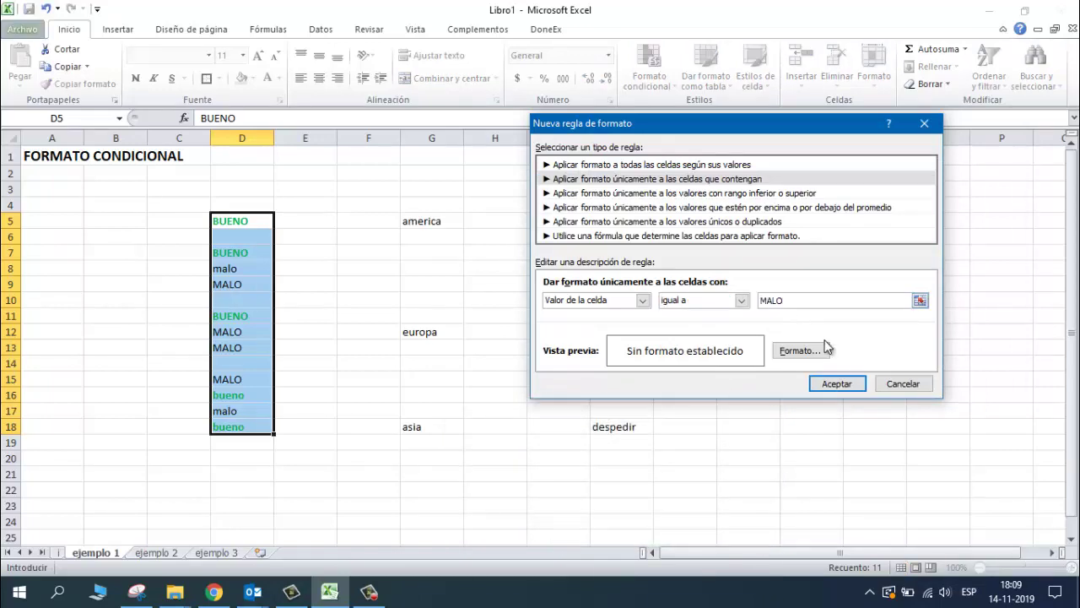
- Give the MALO rule a bold (Negrita) font in standard red, apply it to the selected range and close the rules manager
left_click(796, 351)
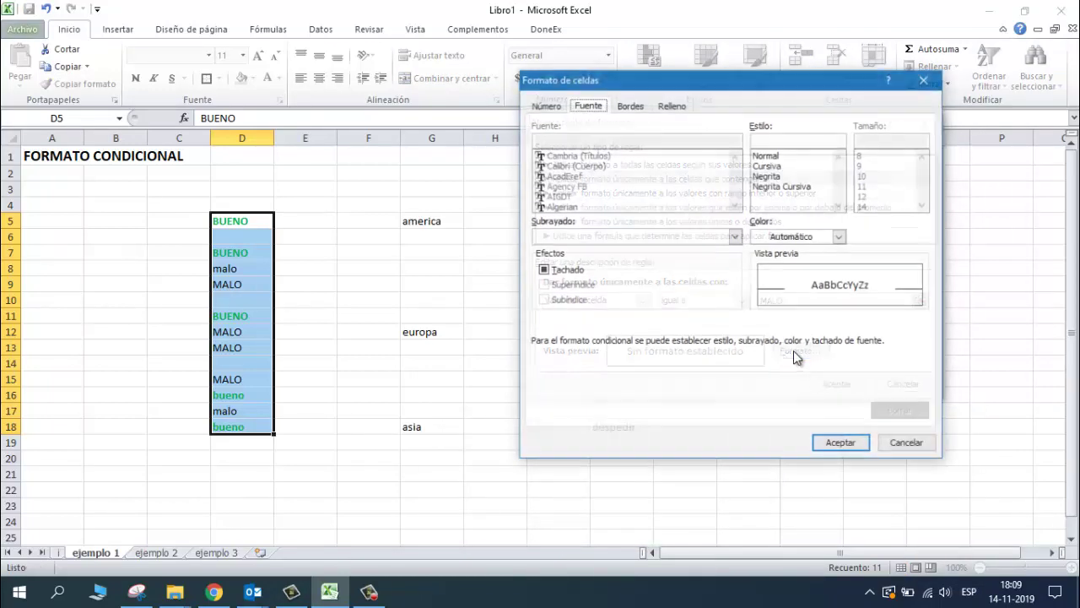
left_click(764, 178)
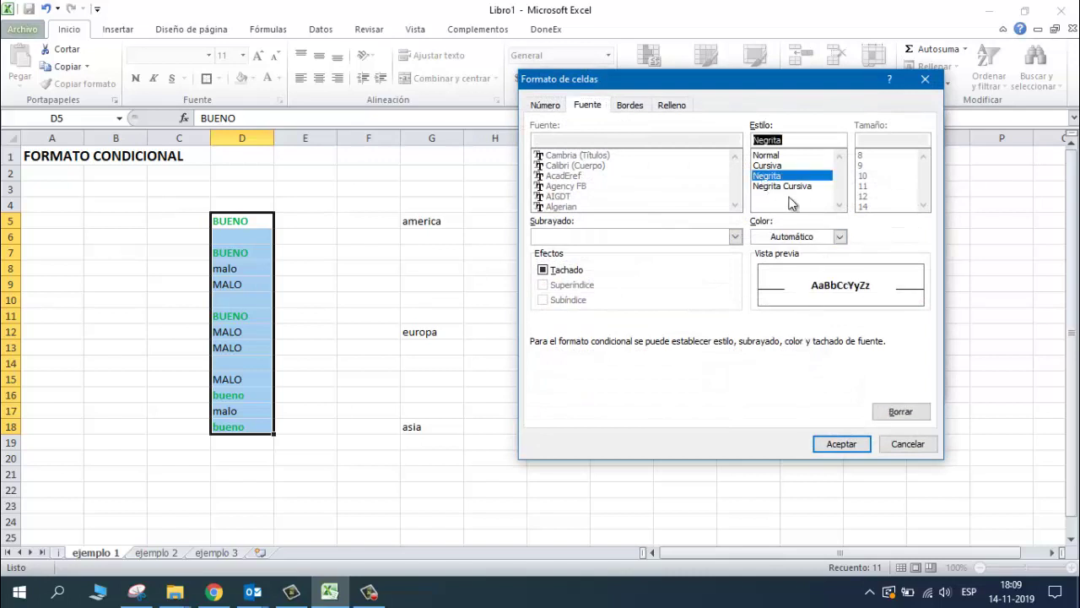
left_click(840, 237)
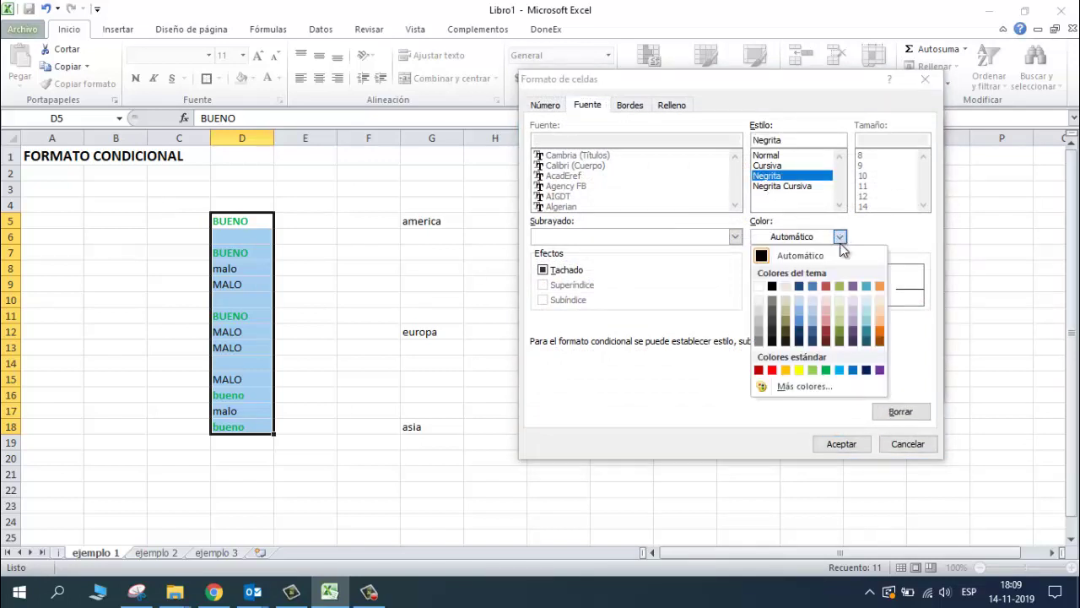
left_click(771, 369)
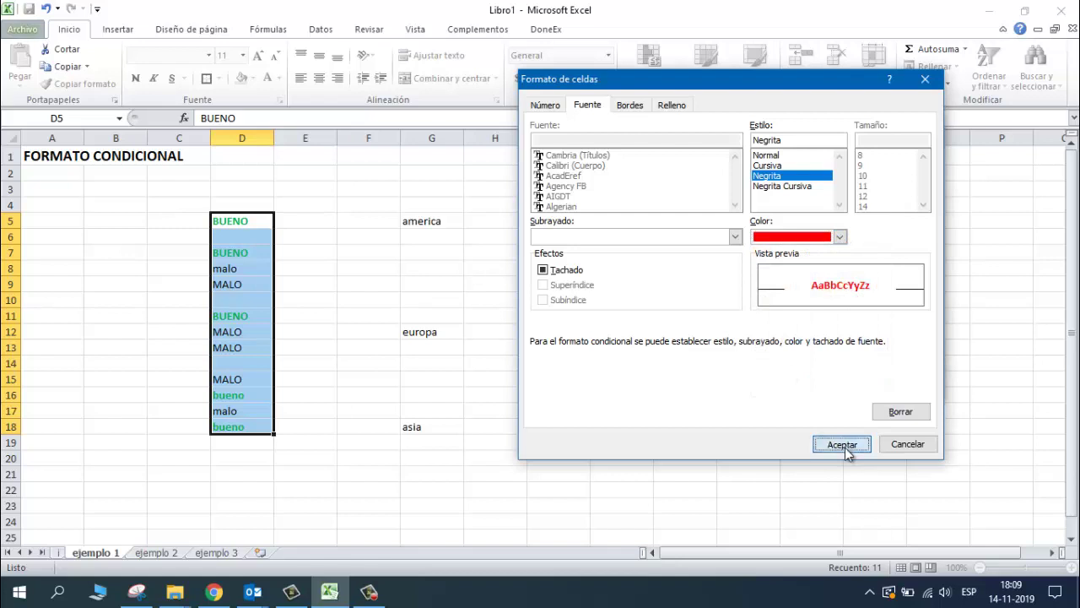
left_click(845, 446)
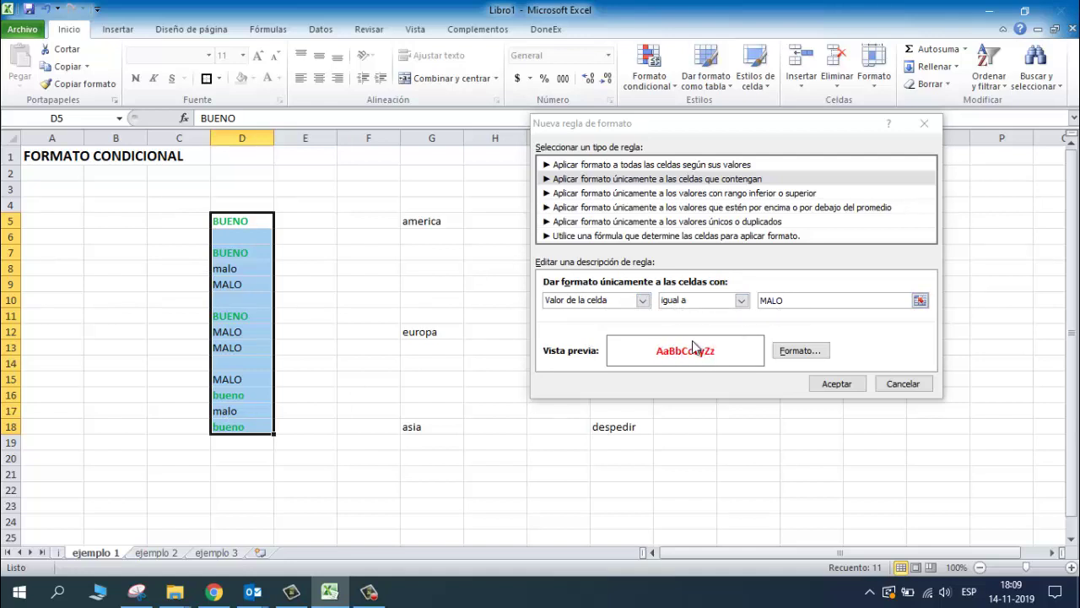
left_click(827, 385)
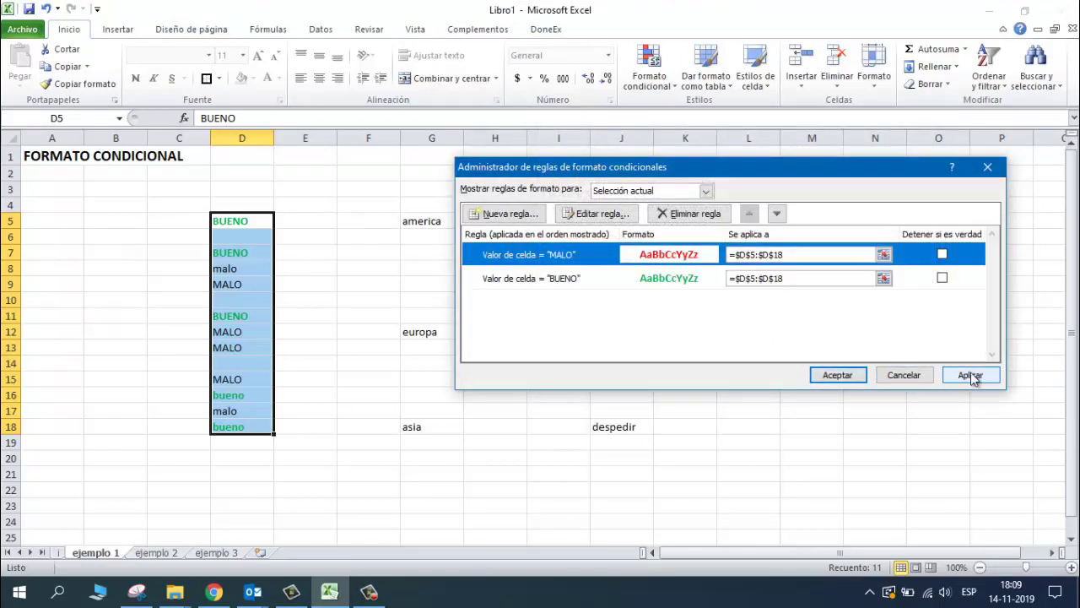
left_click(971, 375)
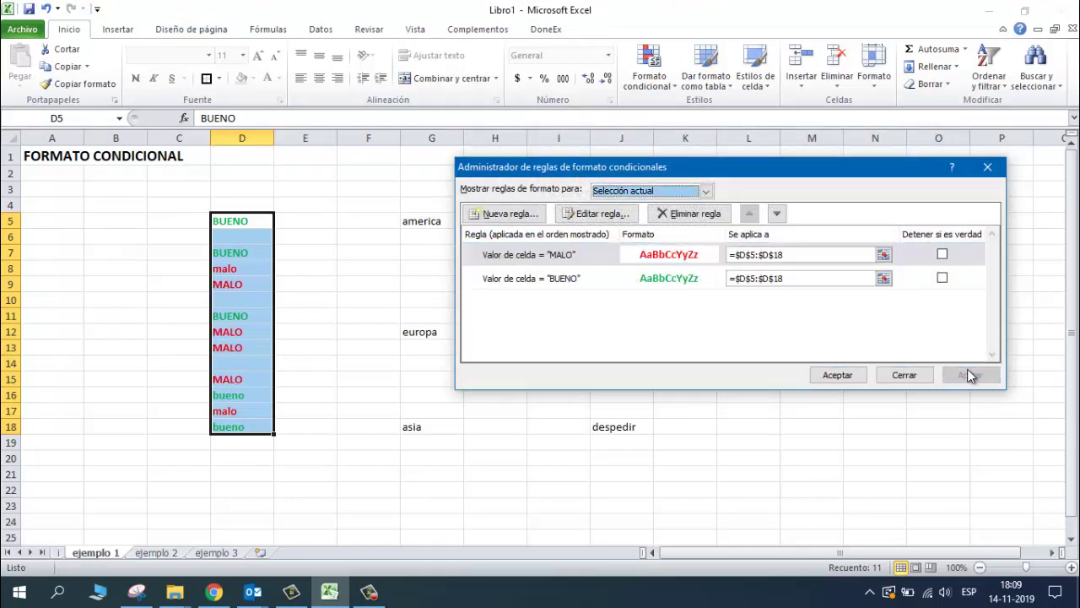
left_click(839, 376)
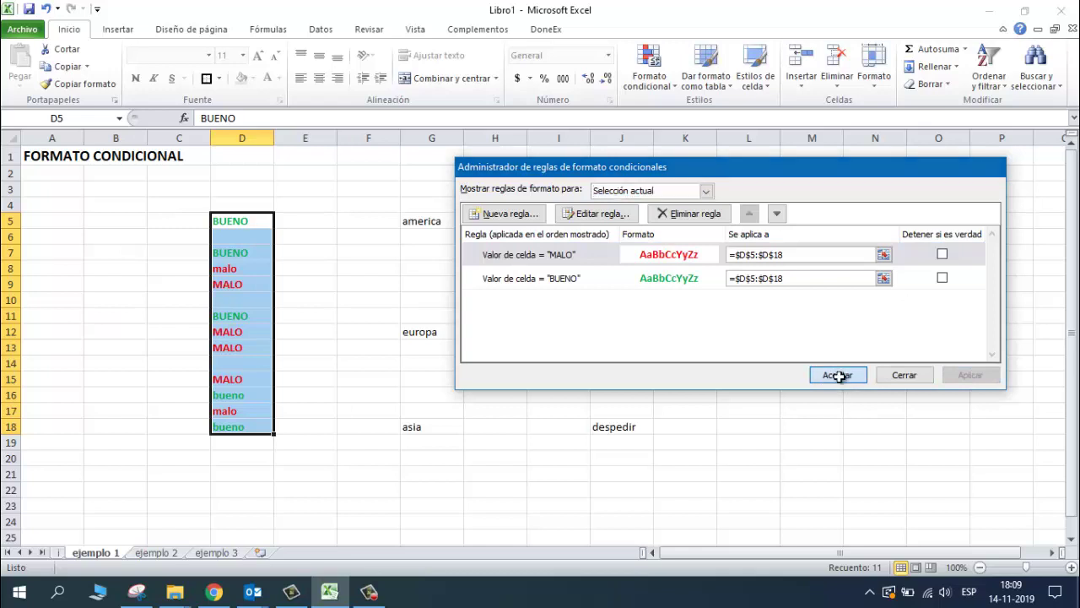
left_click(367, 282)
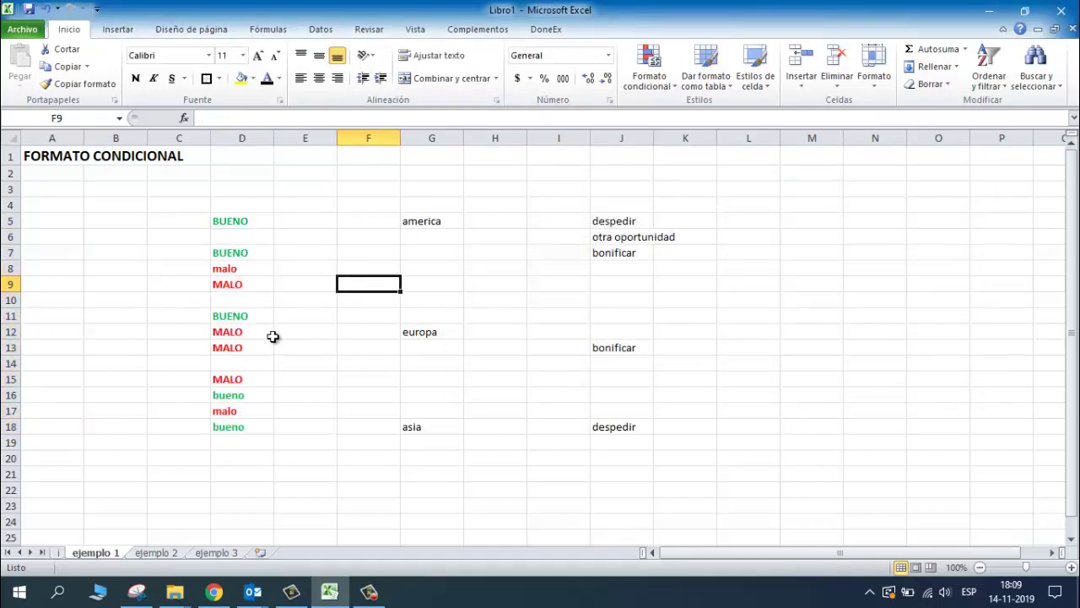
- Replace the content of cell D5 with MALO to test the rules
left_click(238, 221)
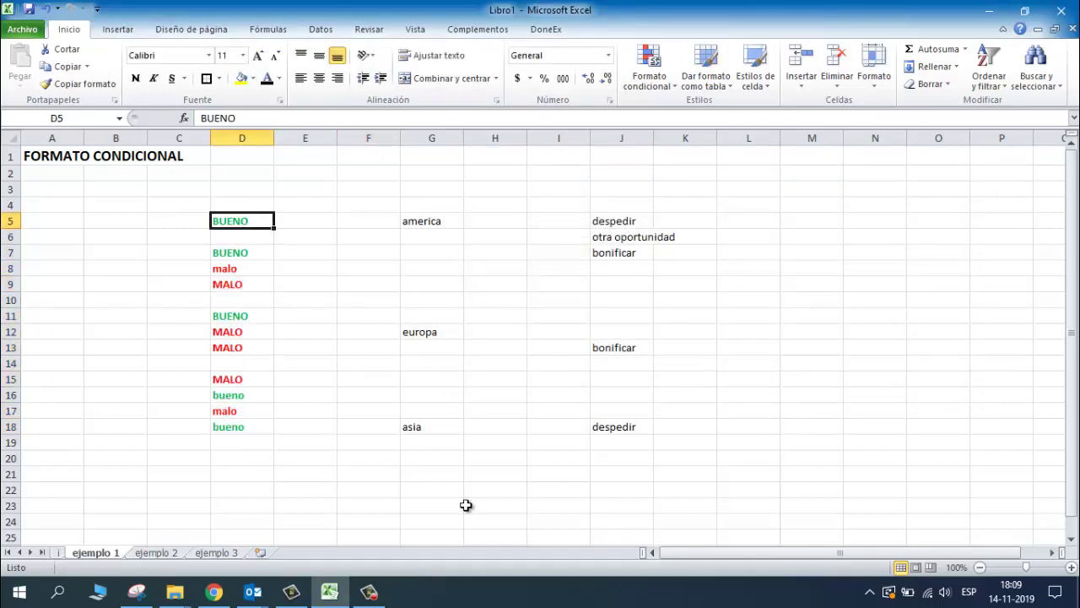
type("MALO")
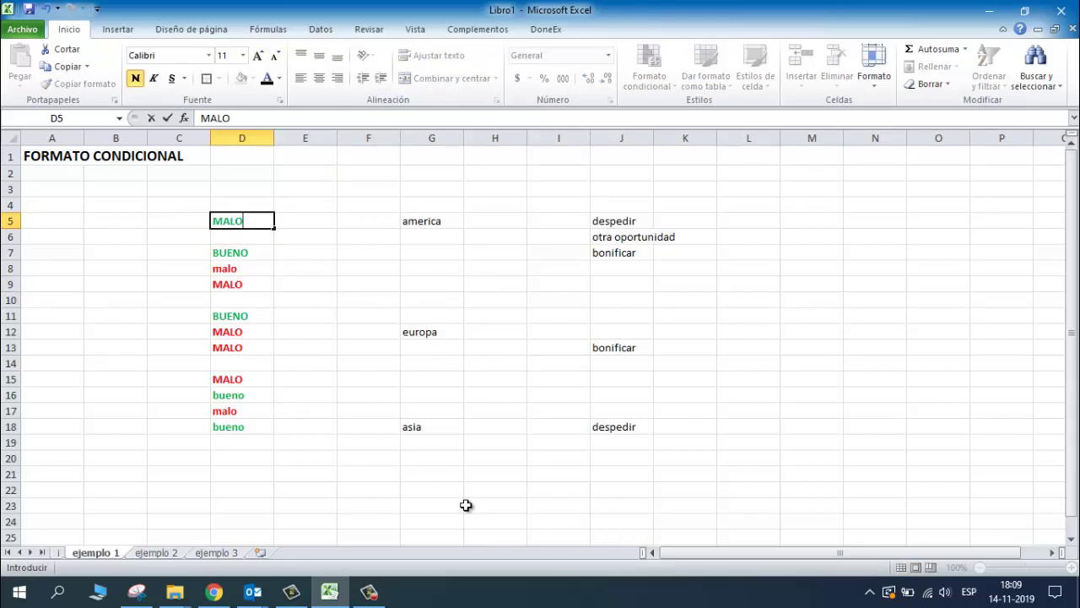
key("Return")
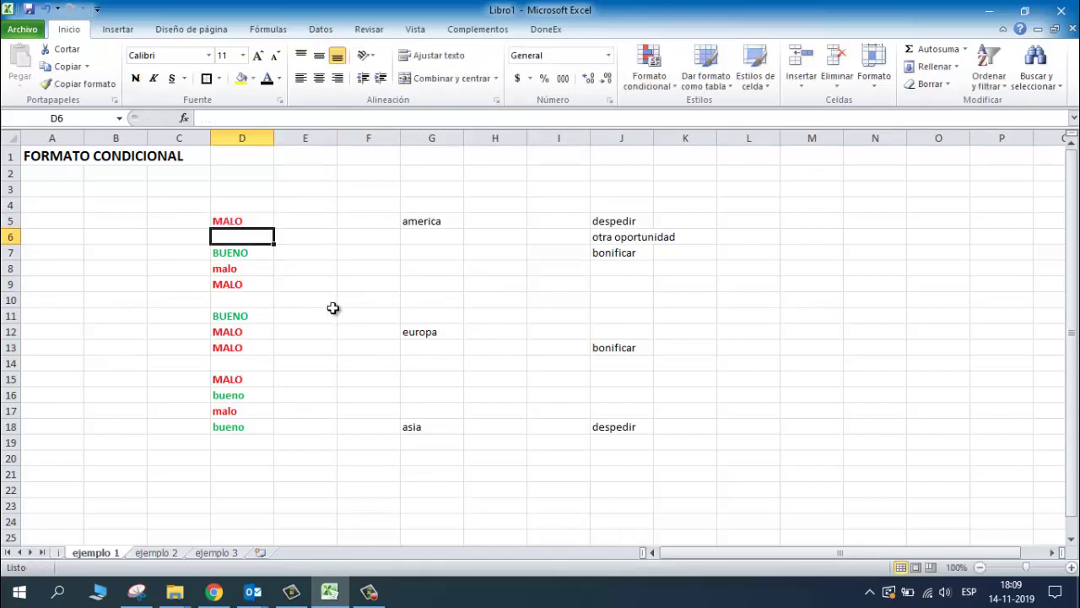
- Replace the content of cell D5 with lowercase malo
left_click(248, 221)
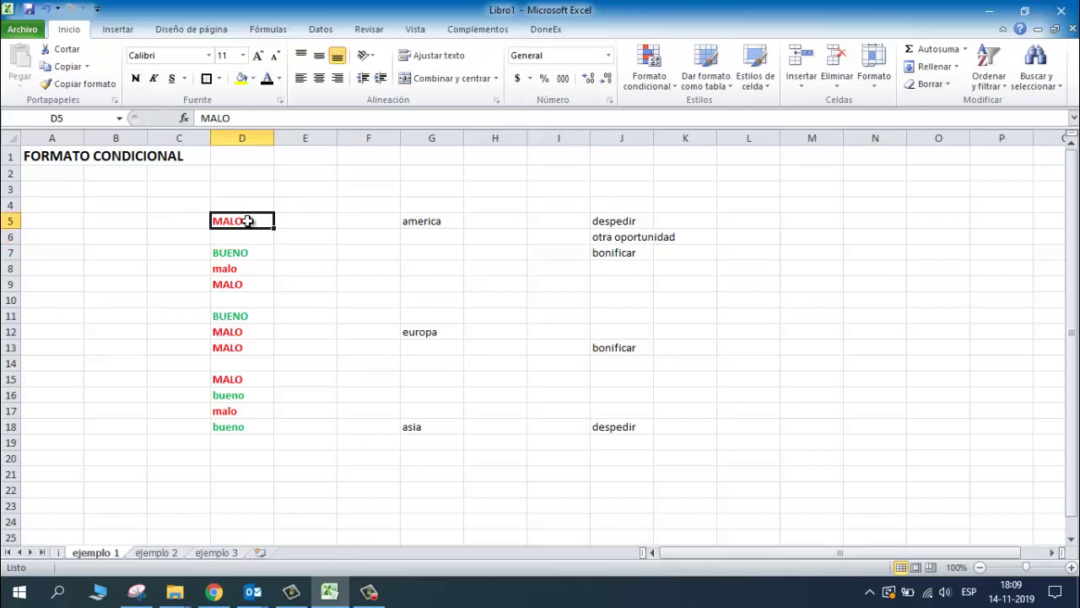
type("M")
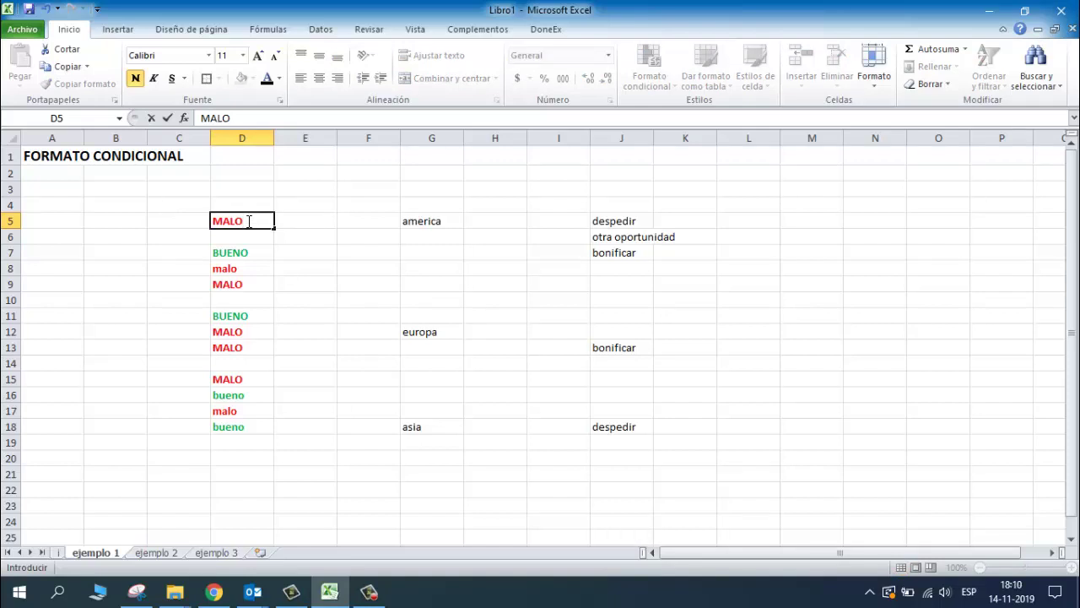
key("BackSpace")
key("BackSpace")
key("BackSpace")
key("BackSpace")
type("malo")
key("Return")
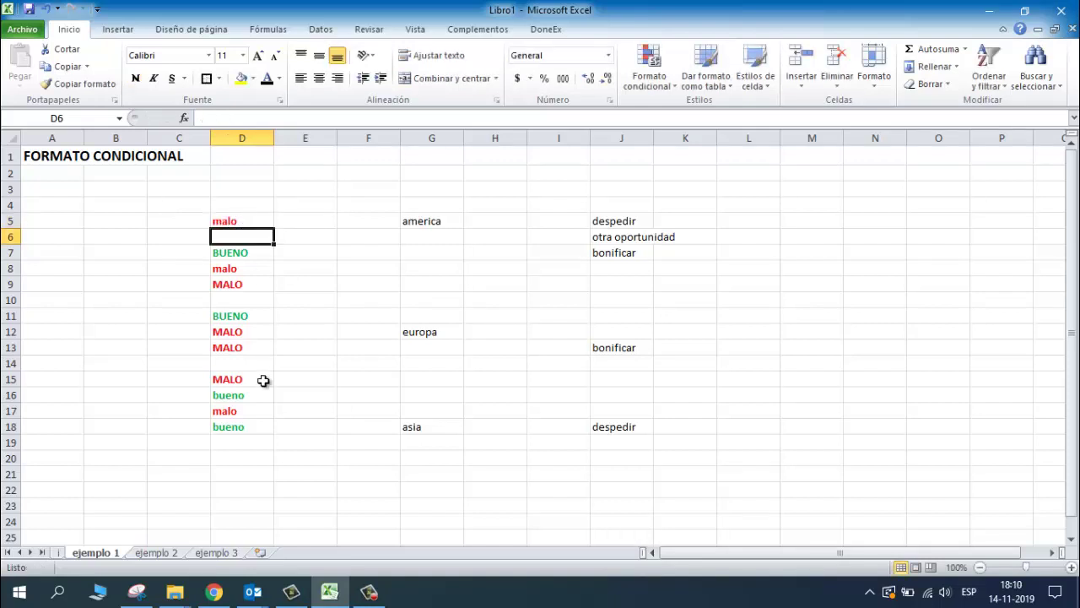
- Change cells D16 and D11 to malo and cell D9 to bueno
left_click(244, 399)
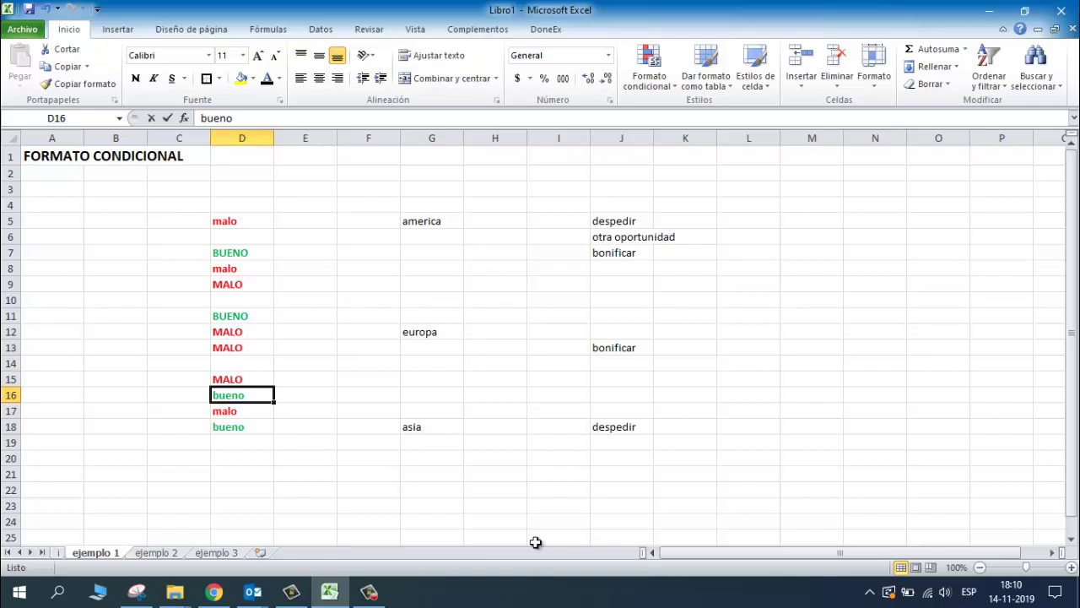
type("malo")
key("Return")
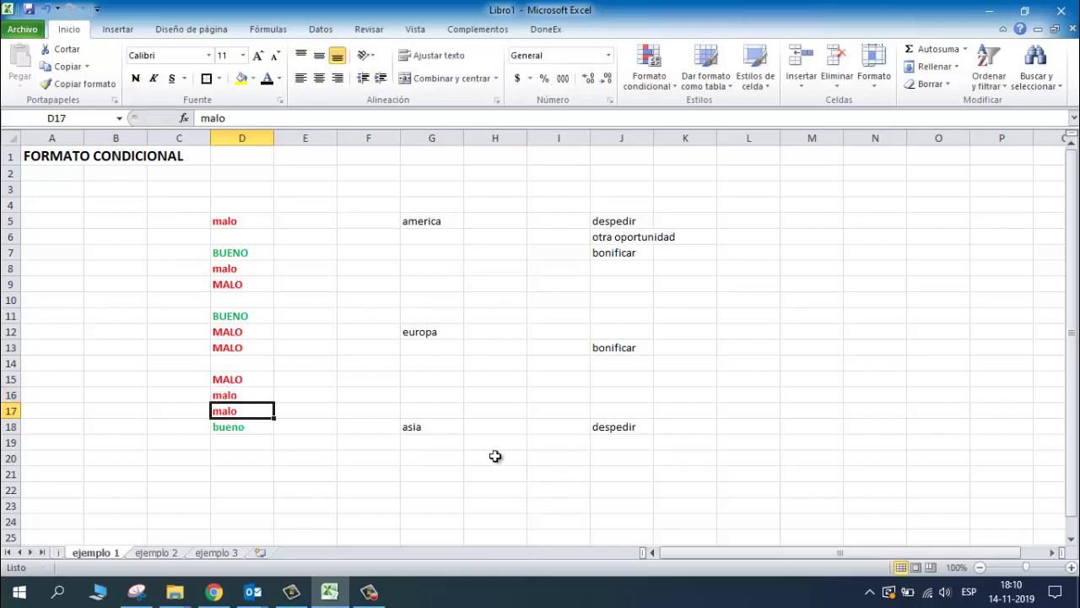
left_click(229, 316)
type("mal")
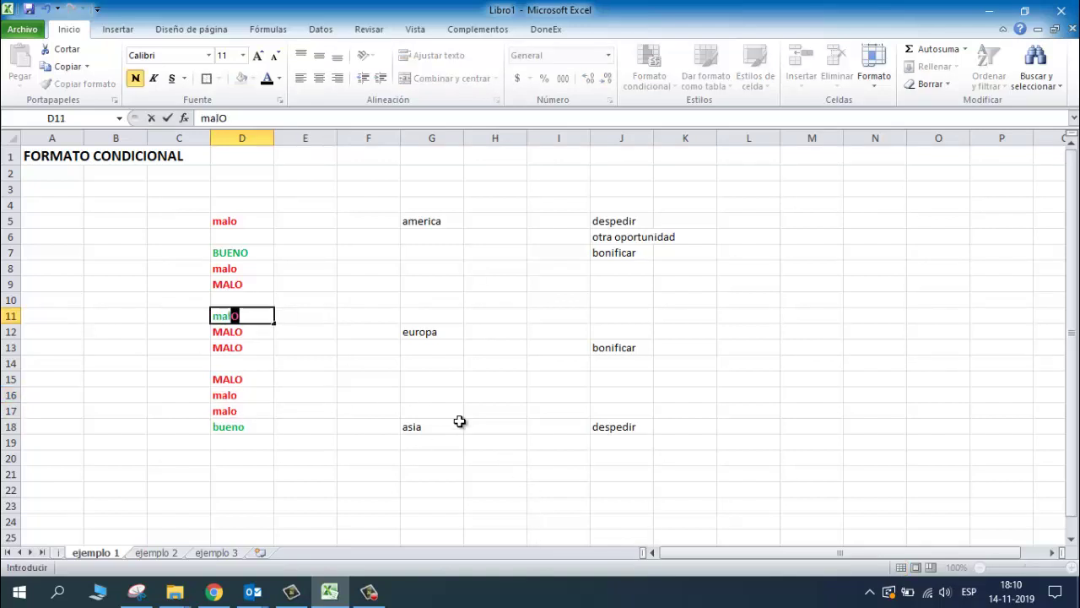
type("o")
left_click(432, 414)
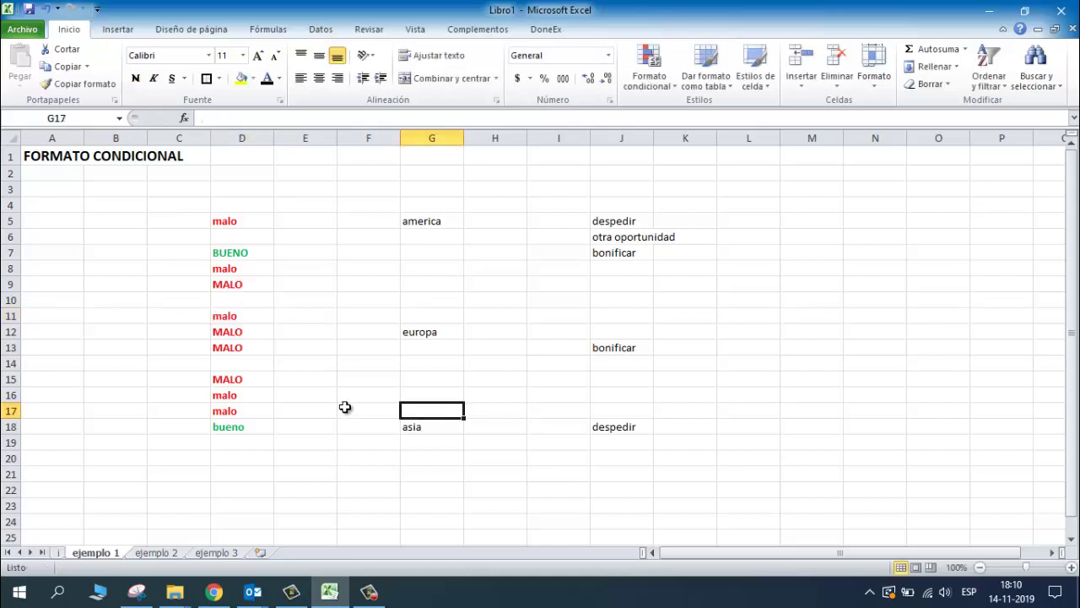
left_click(240, 285)
type("bueno")
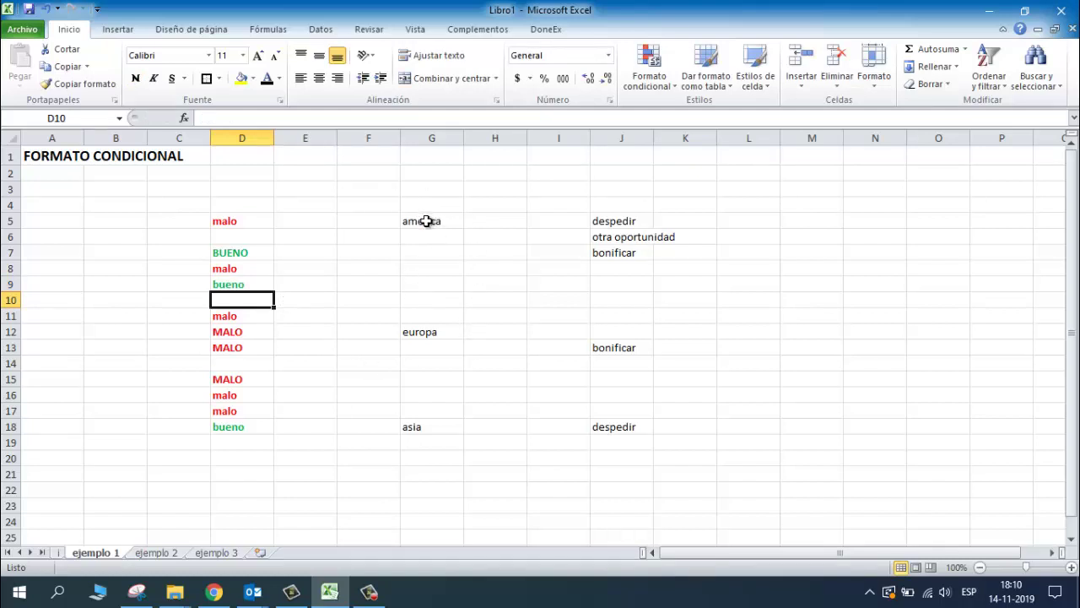
- Create a conditional formatting rule for G5:G18 that formats only cells whose value is equal to (igual a) america
left_click_drag(427, 220, 430, 428)
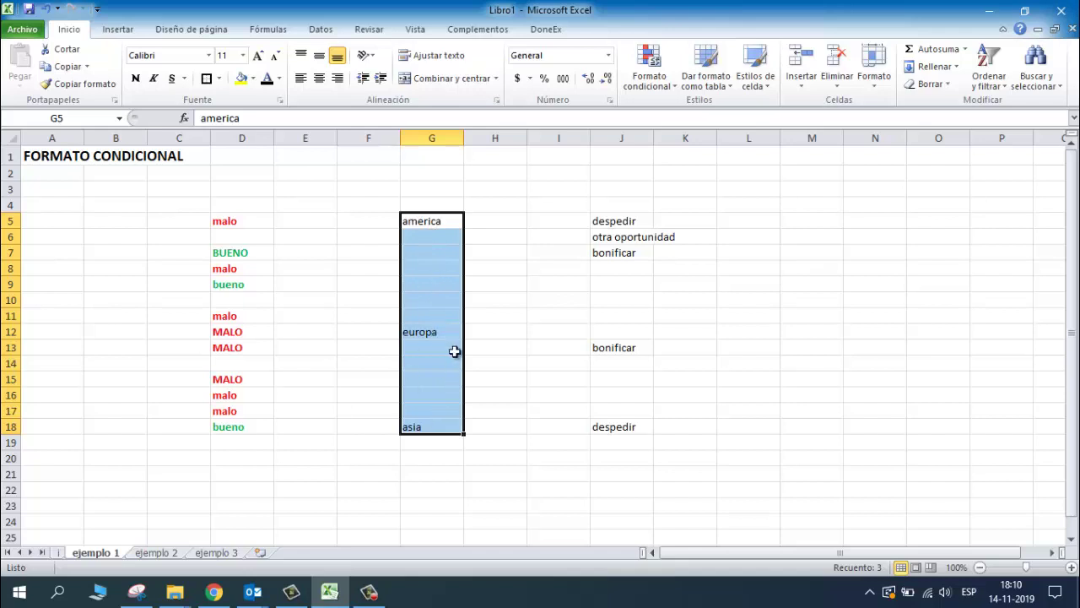
left_click(651, 88)
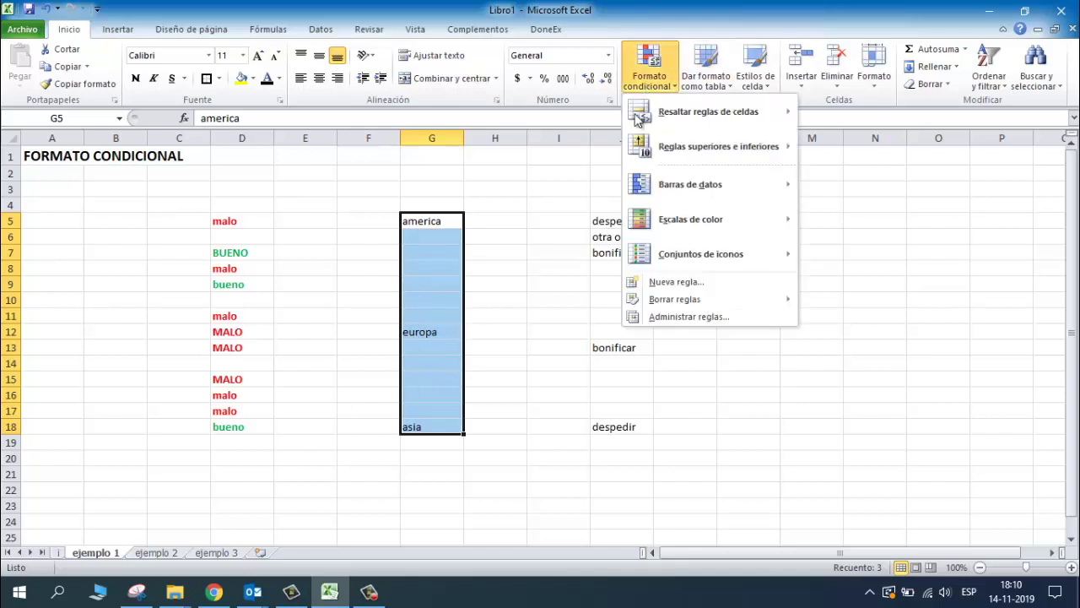
left_click(683, 316)
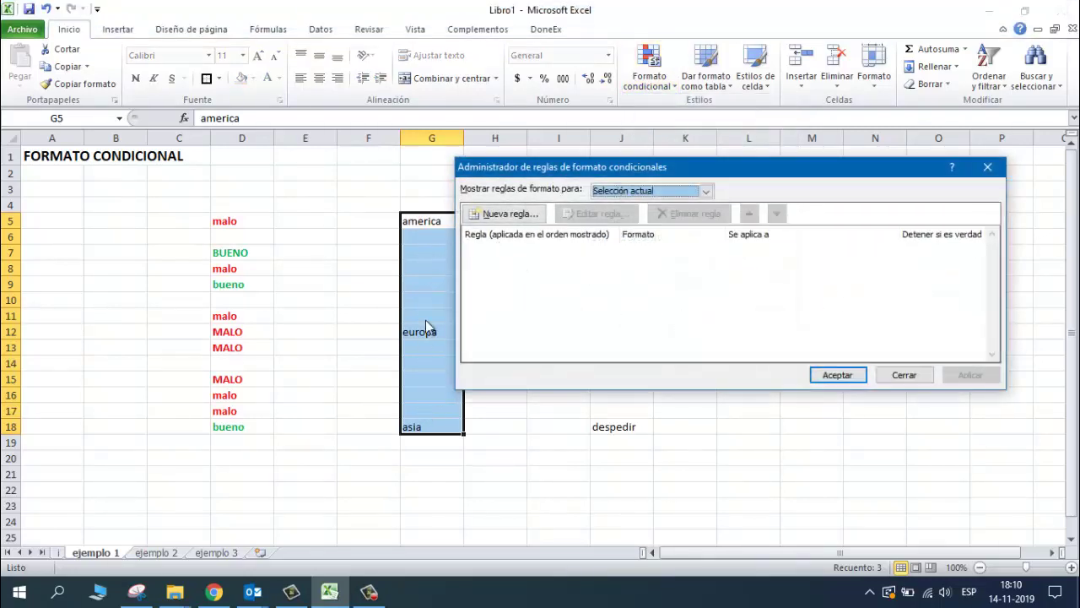
left_click_drag(588, 175, 731, 146)
left_click(639, 185)
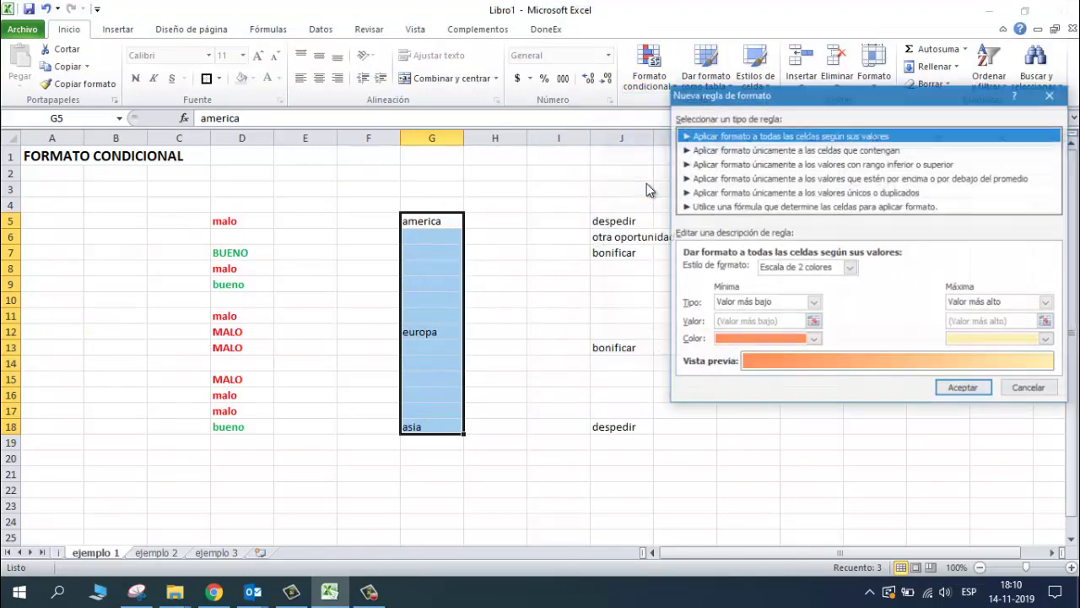
left_click(740, 152)
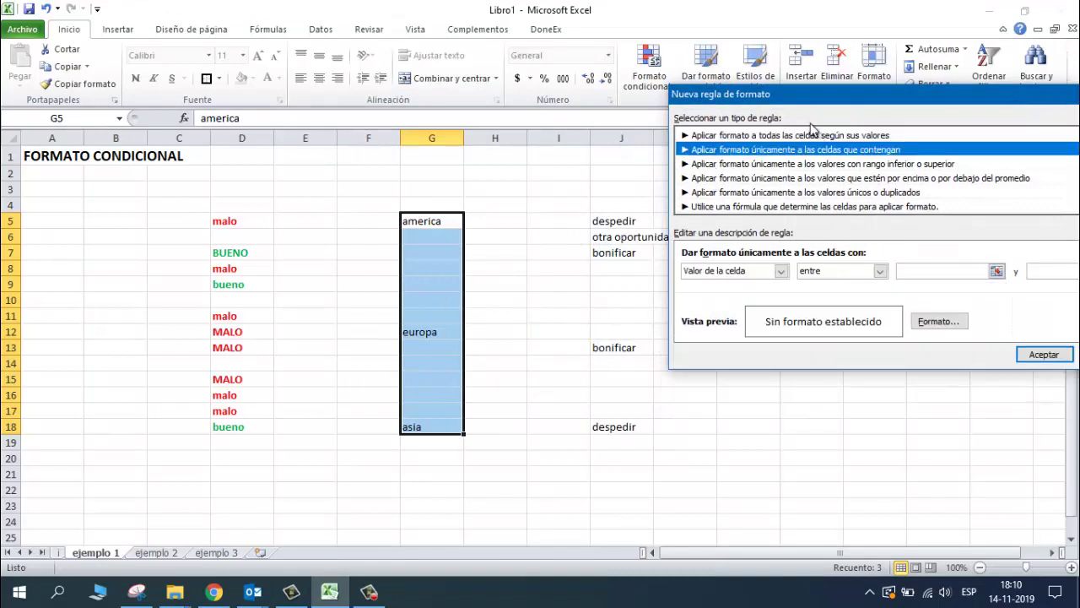
left_click_drag(766, 101, 682, 99)
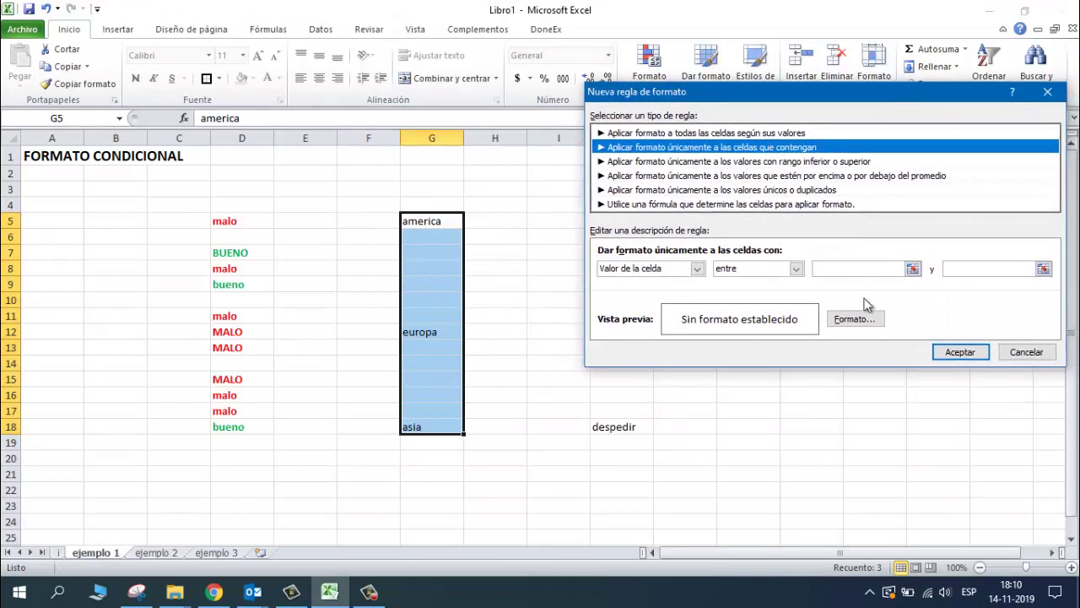
left_click(799, 267)
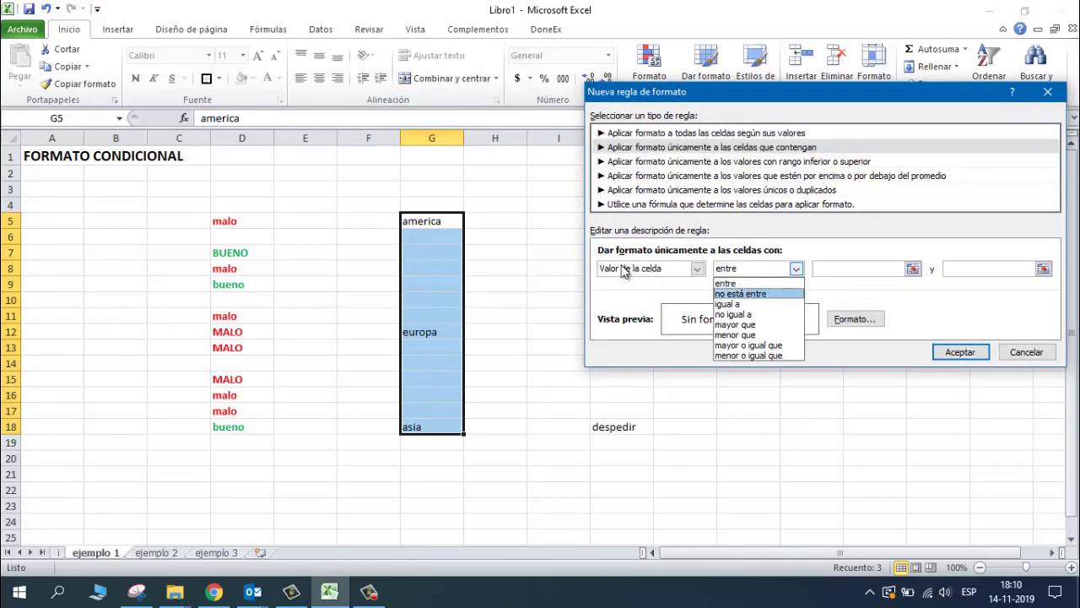
left_click(738, 305)
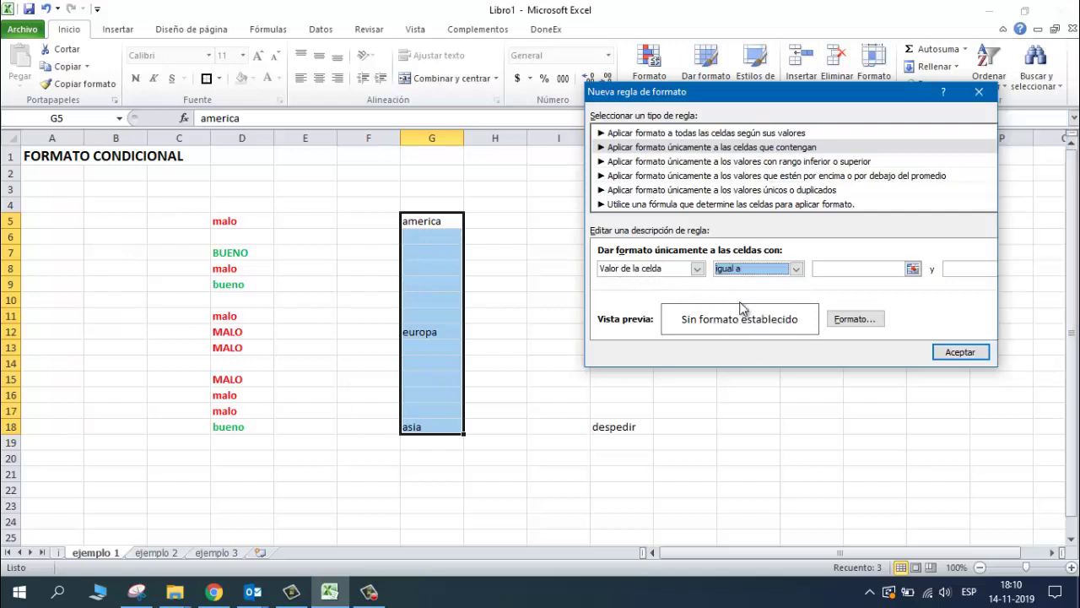
left_click(836, 270)
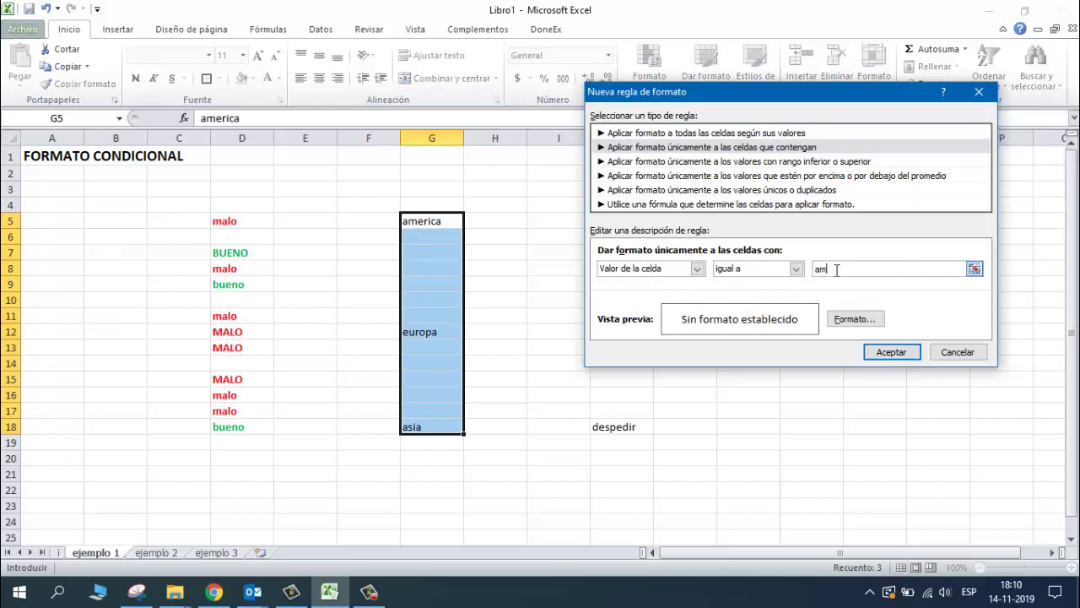
- Give the america rule a dark blue background fill and confirm the rule
left_click(858, 319)
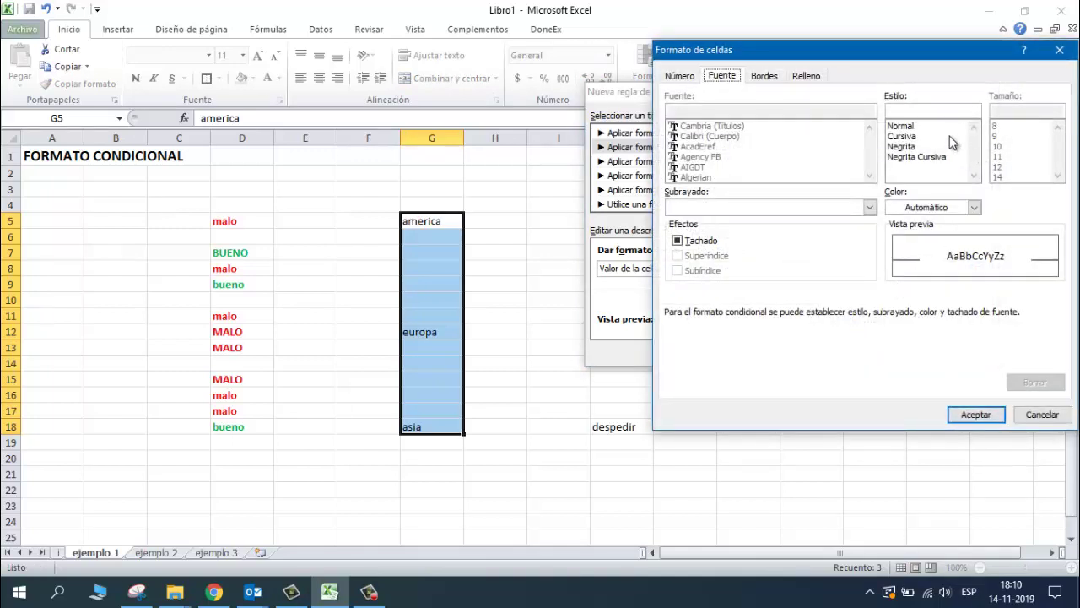
left_click(807, 76)
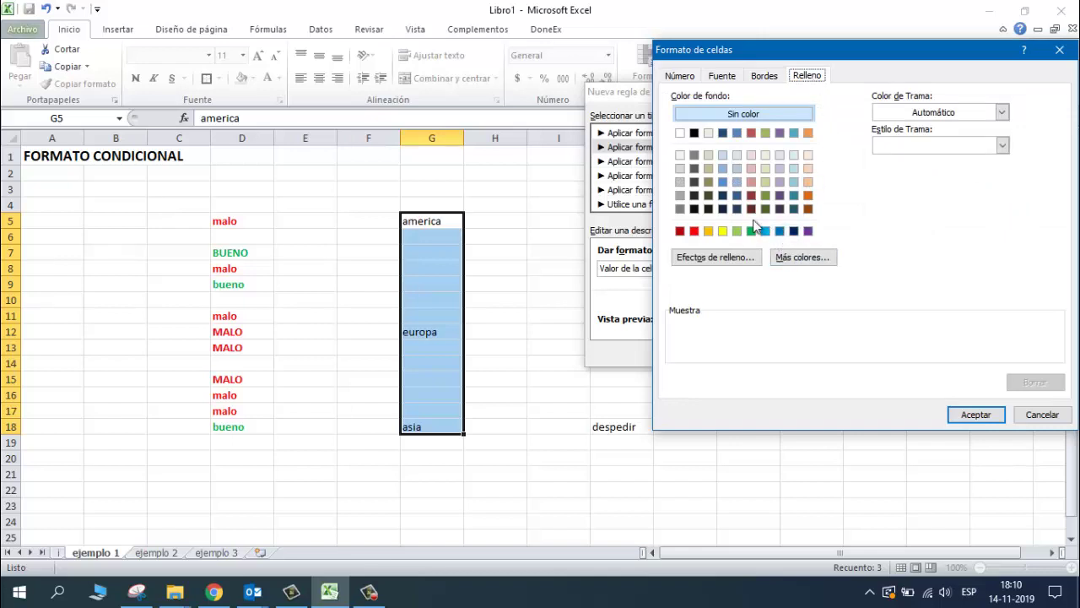
left_click(737, 195)
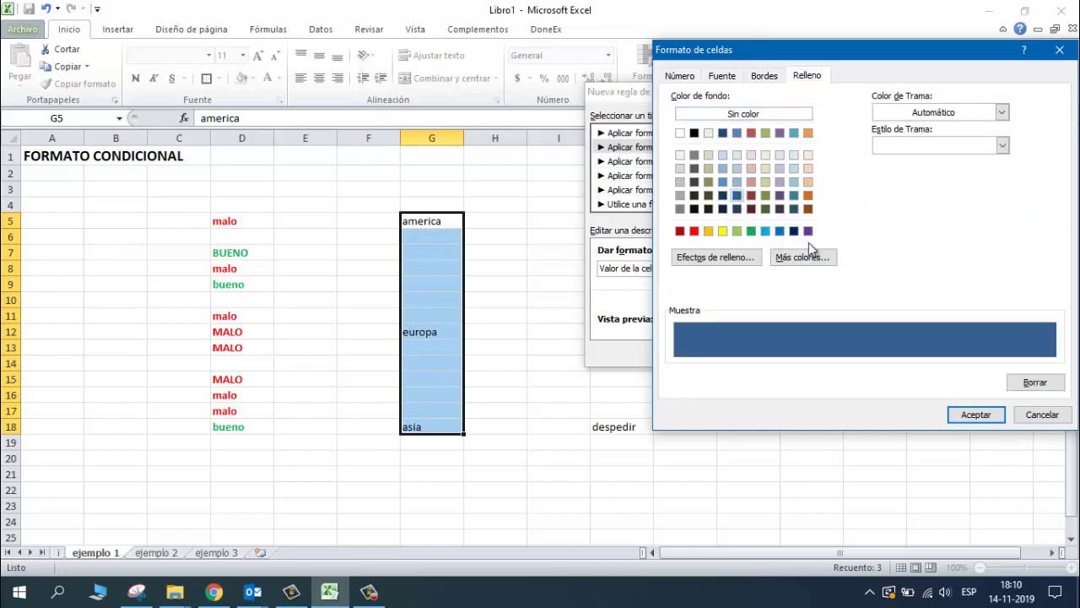
left_click(983, 413)
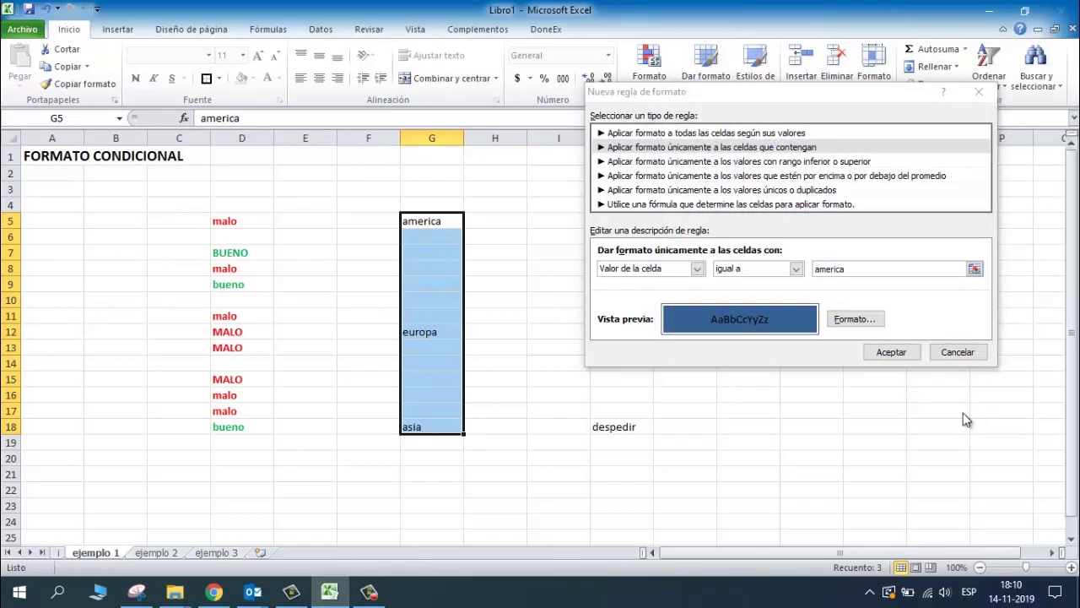
left_click(888, 353)
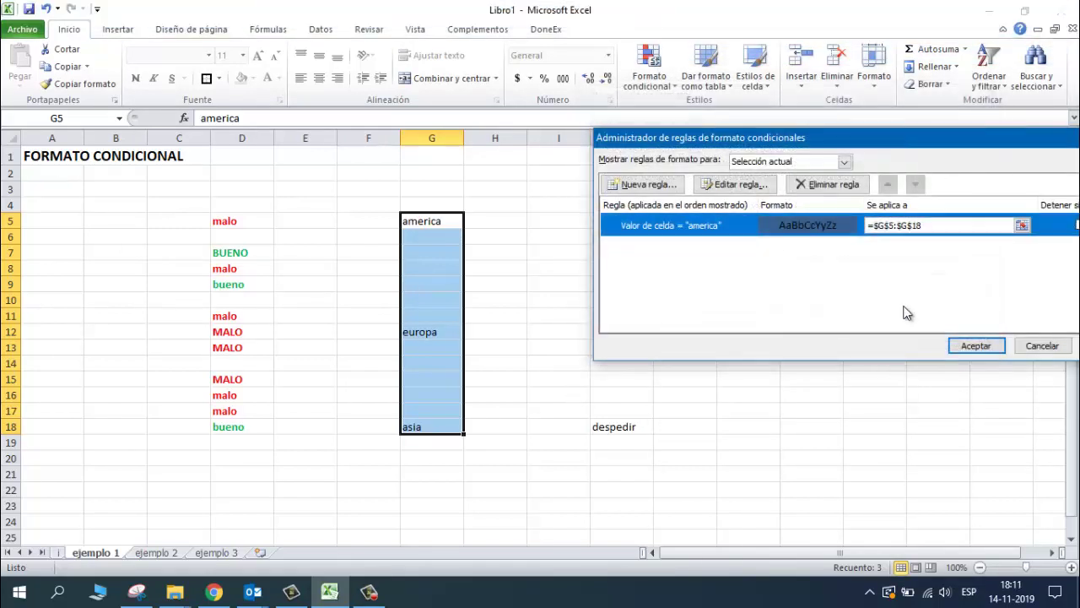
- Add a second rule for G5:G18 that formats only cells whose value is equal to (igual a) europa
left_click(633, 185)
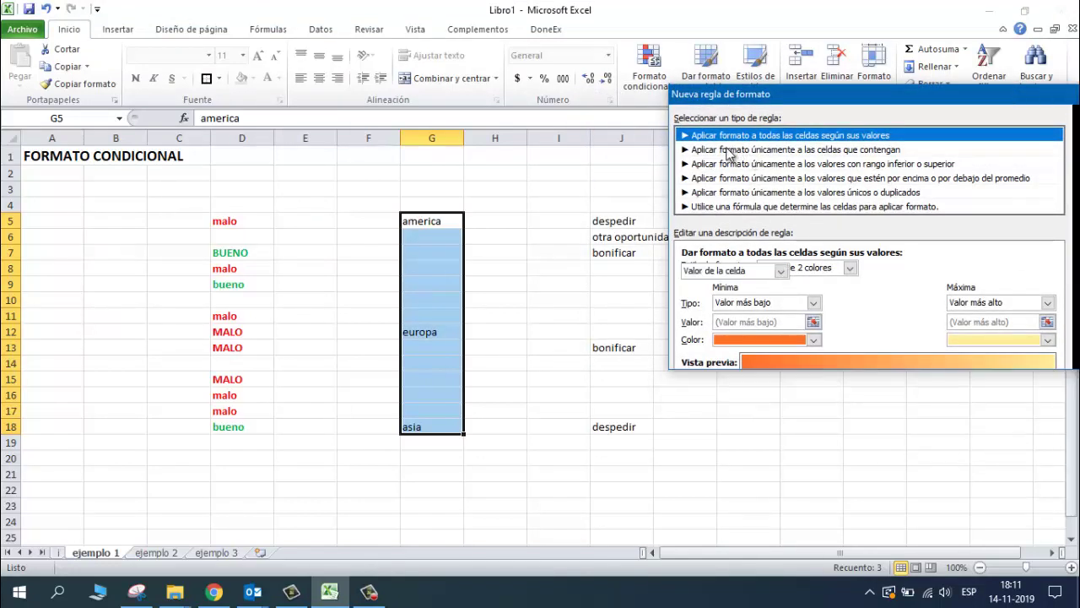
left_click(728, 150)
left_click(881, 271)
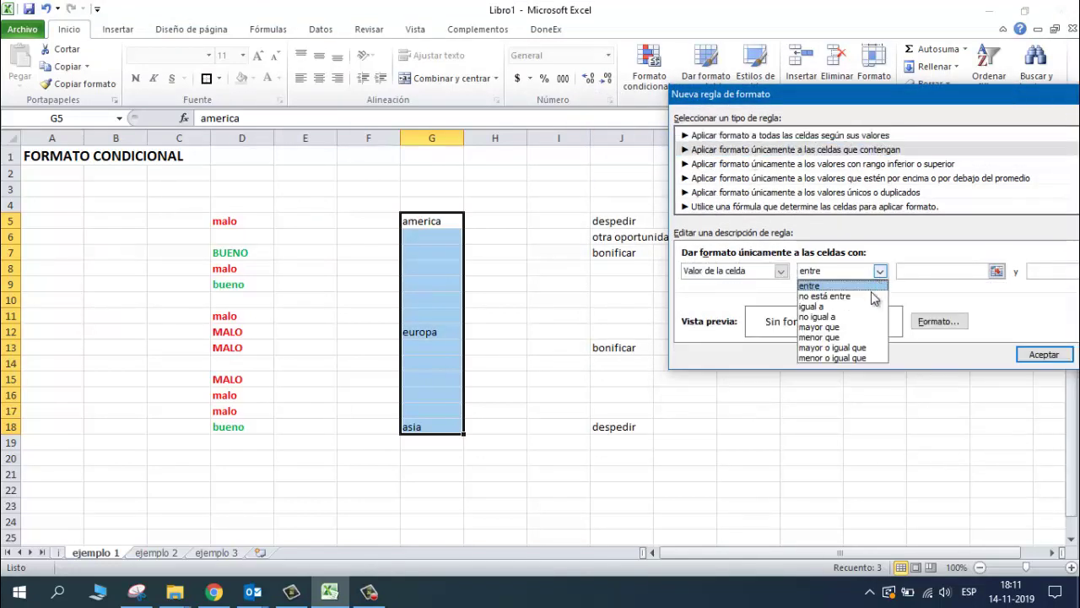
left_click(818, 307)
left_click(910, 272)
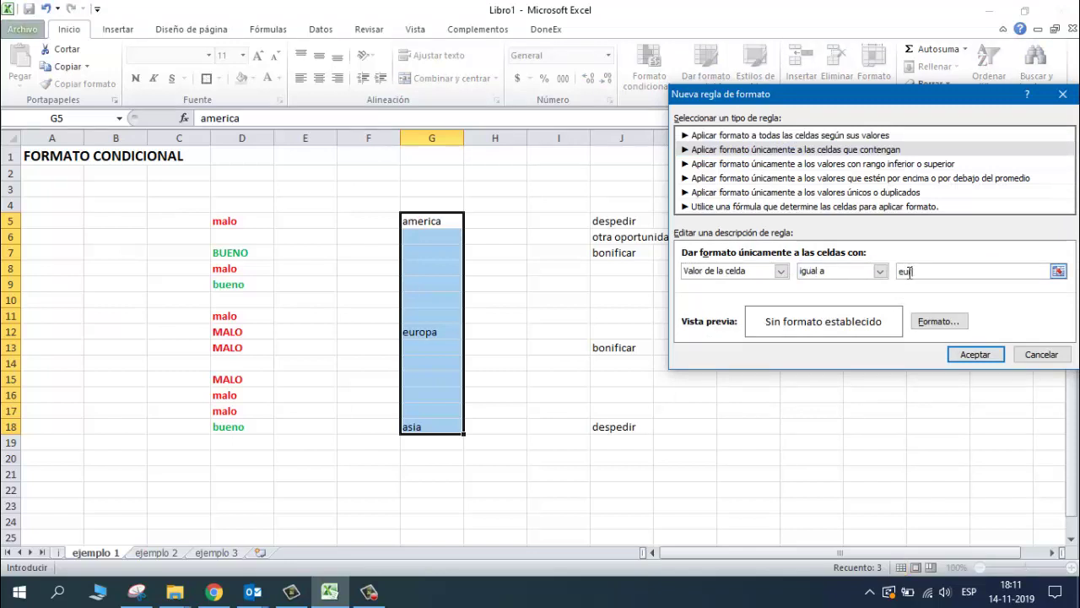
- Give the europa rule a yellow background fill and confirm the rule
left_click(936, 323)
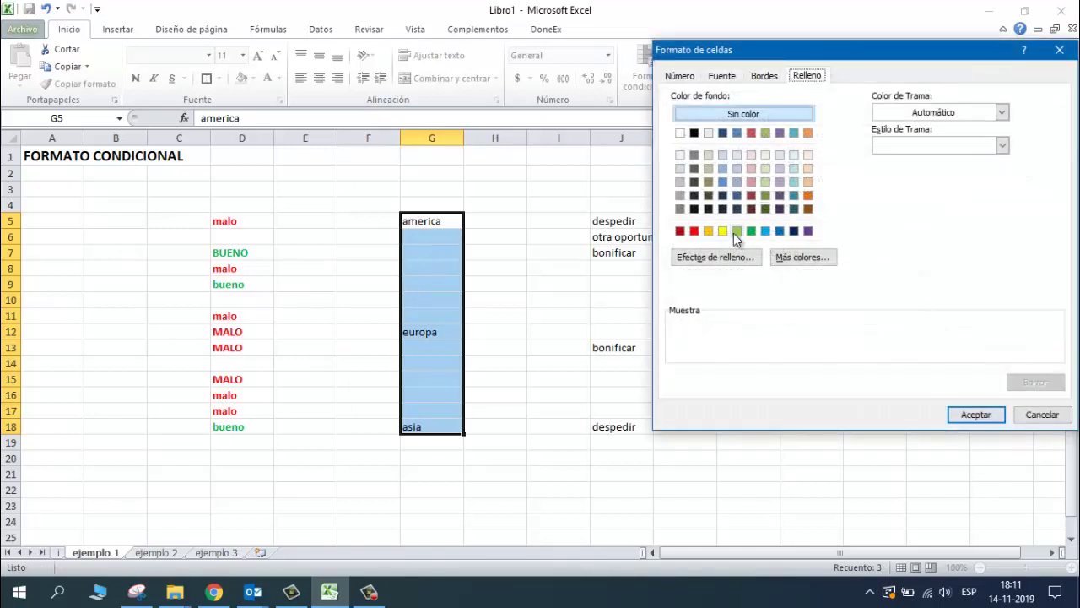
left_click(723, 232)
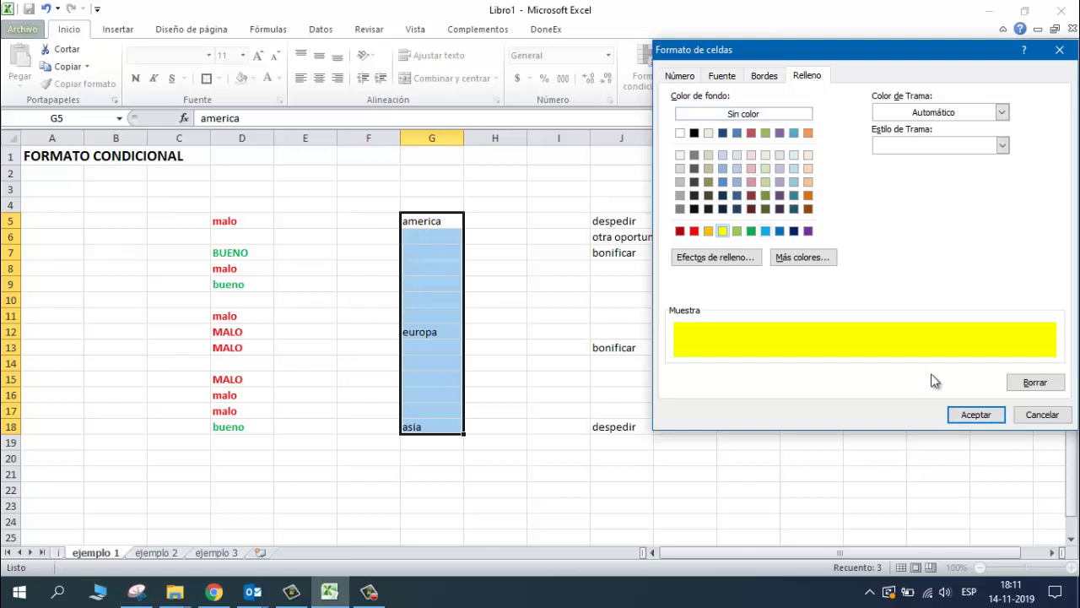
left_click(972, 415)
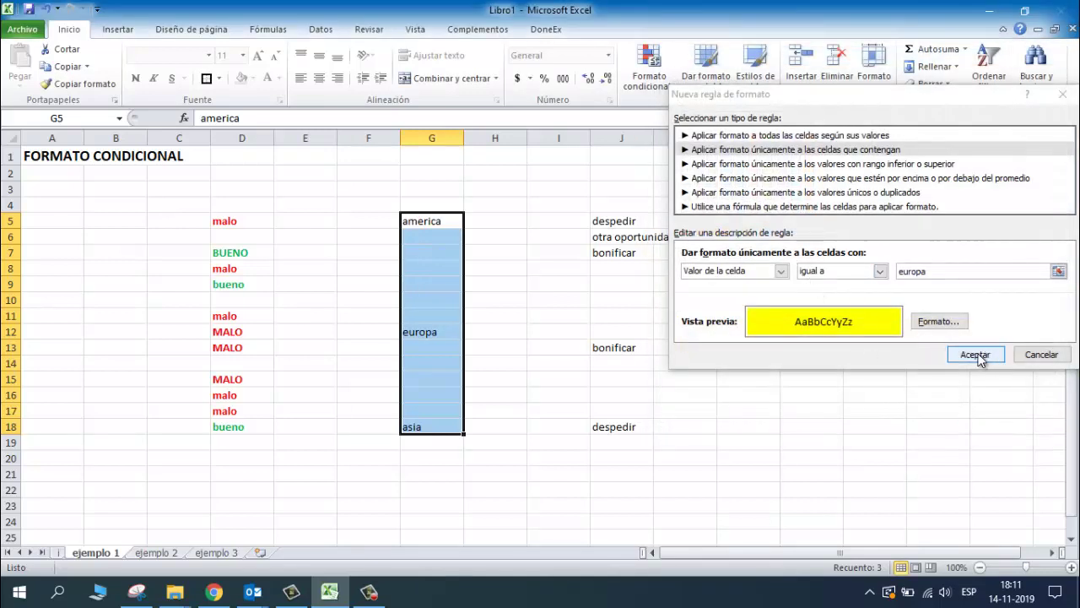
left_click(979, 354)
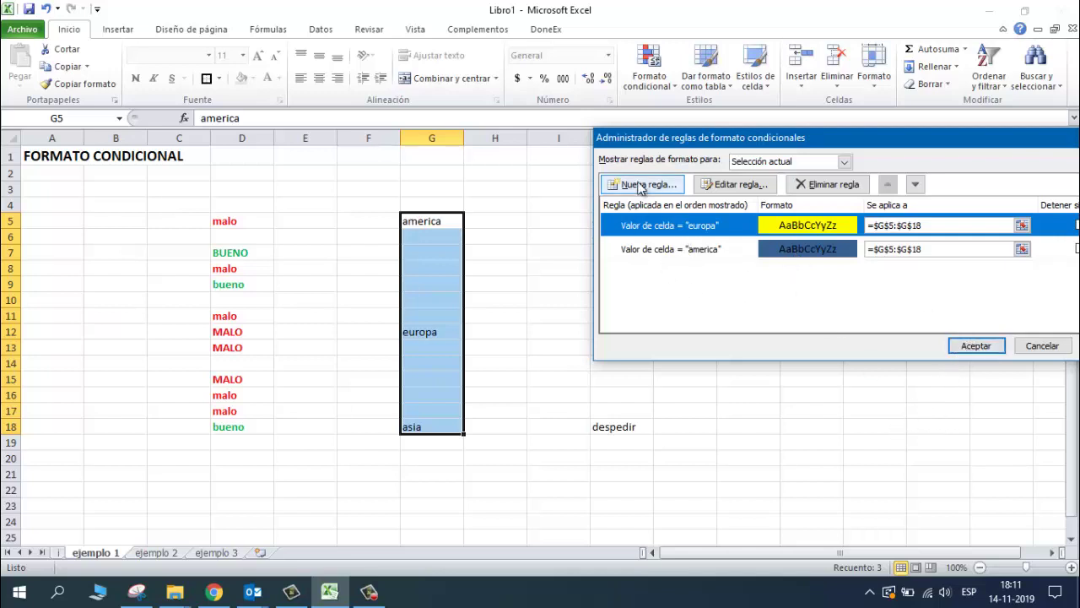
- Add a third rule for G5:G18 that formats only cells whose value is equal to (igual a) asia
left_click(647, 184)
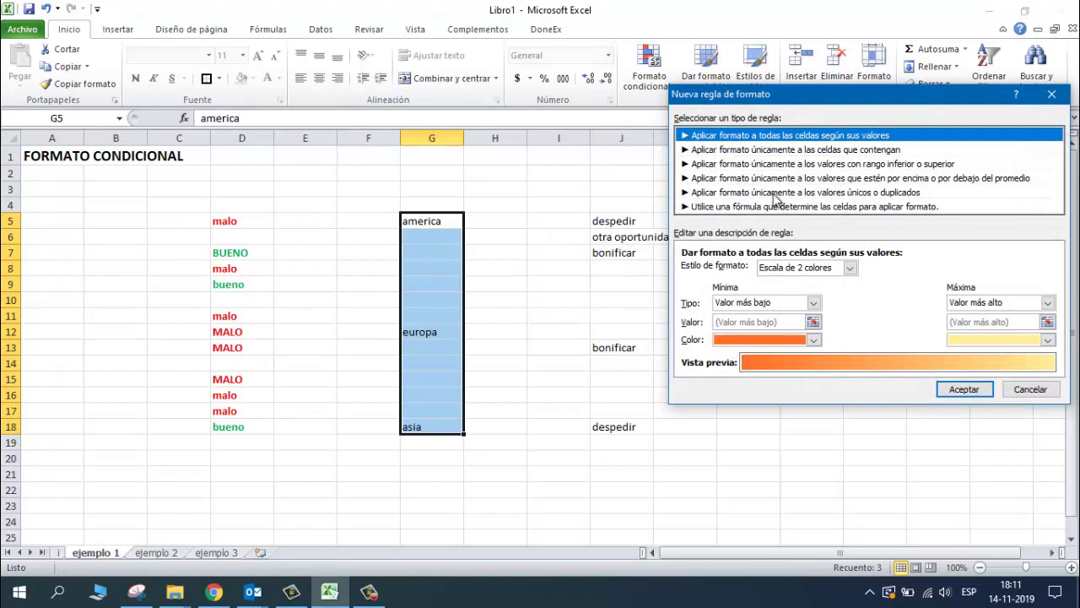
left_click(748, 150)
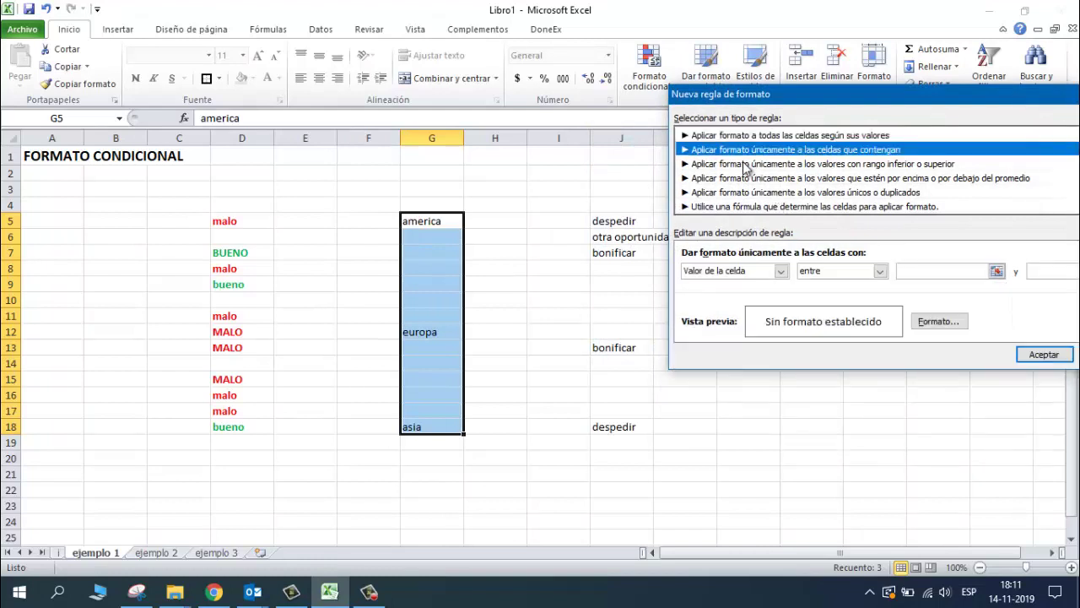
left_click(880, 271)
left_click(825, 307)
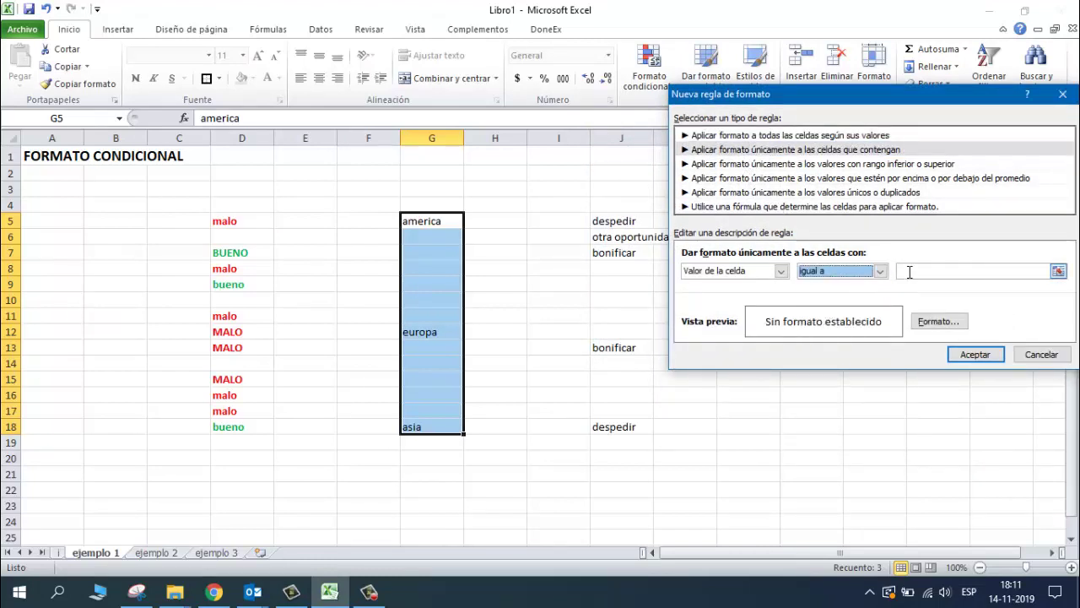
left_click(911, 270)
type("a")
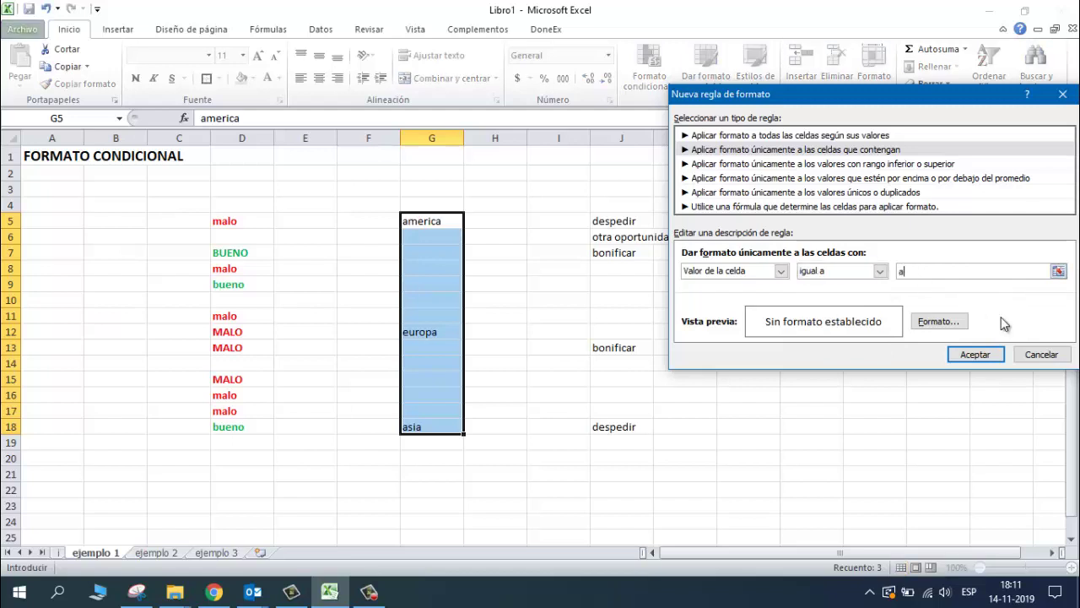
type("sia")
- Give the asia rule a red background fill and apply all three rules to G5:G18
left_click(946, 321)
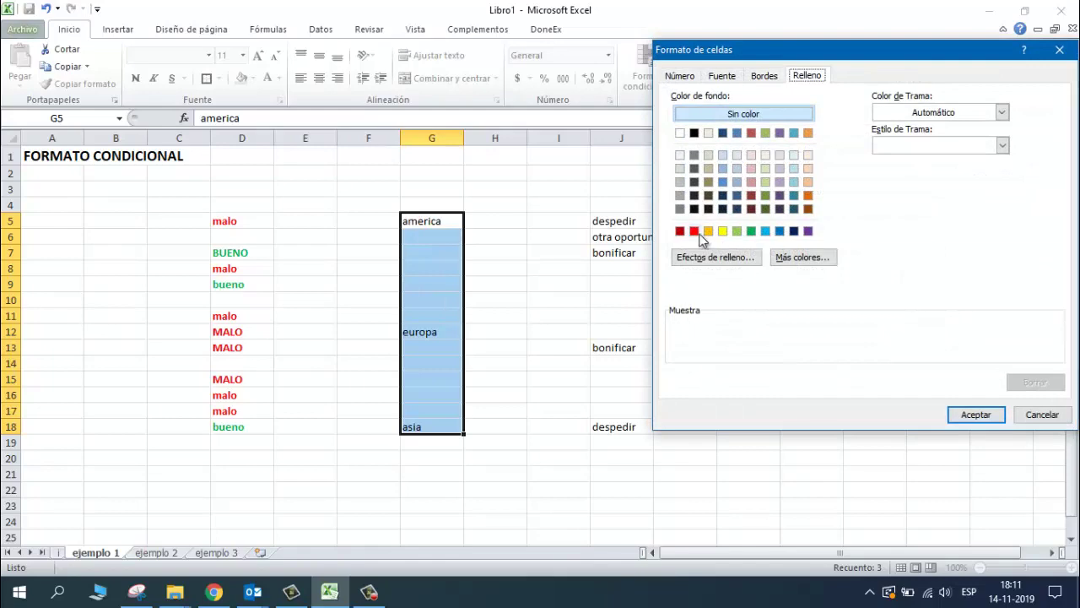
left_click(694, 231)
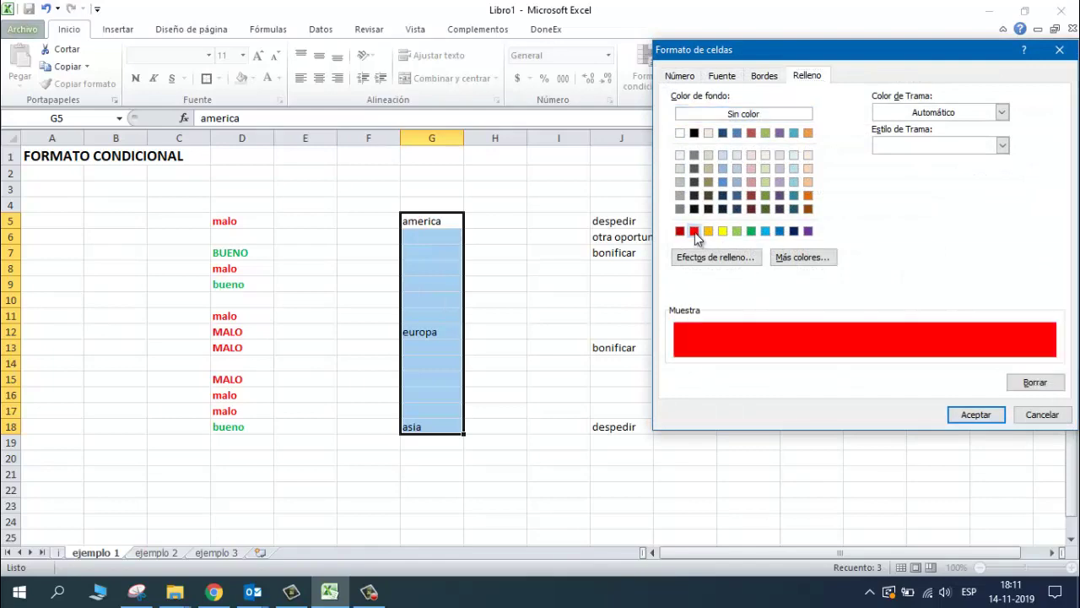
left_click(976, 415)
left_click(975, 354)
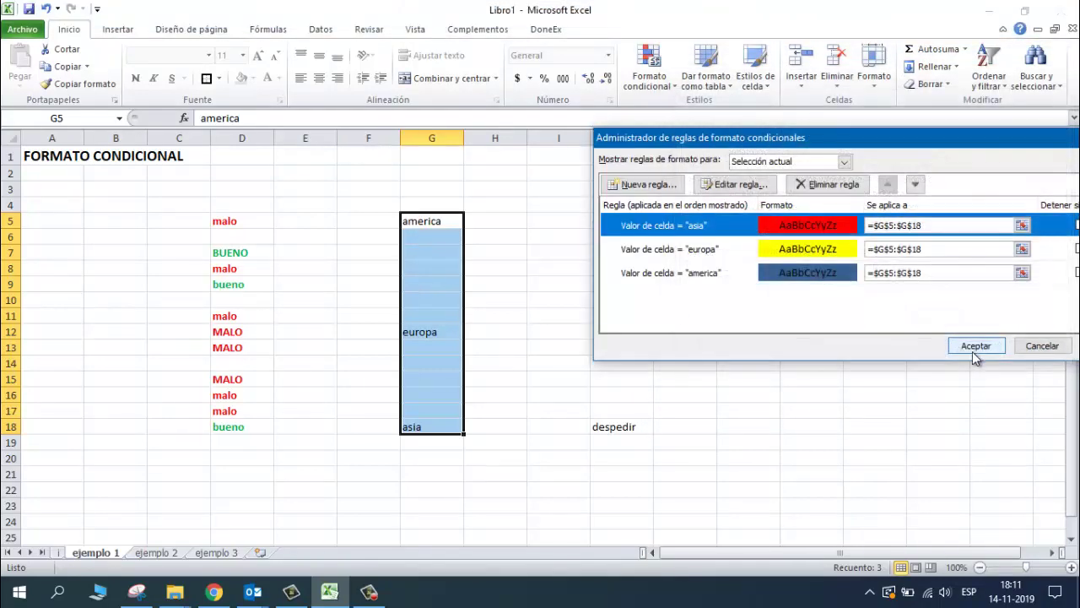
left_click_drag(965, 138, 872, 122)
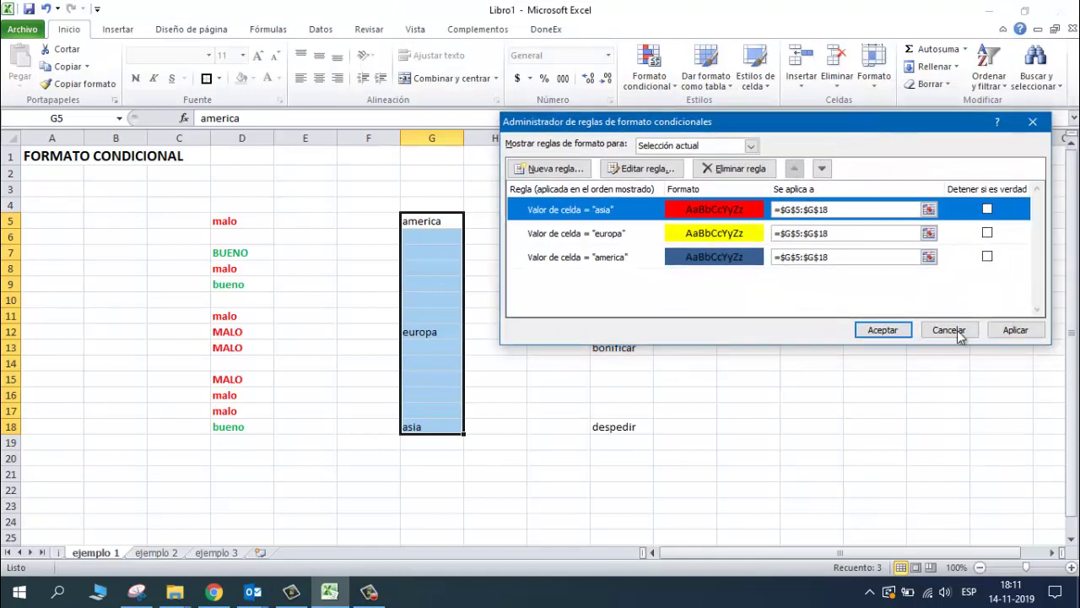
left_click(897, 330)
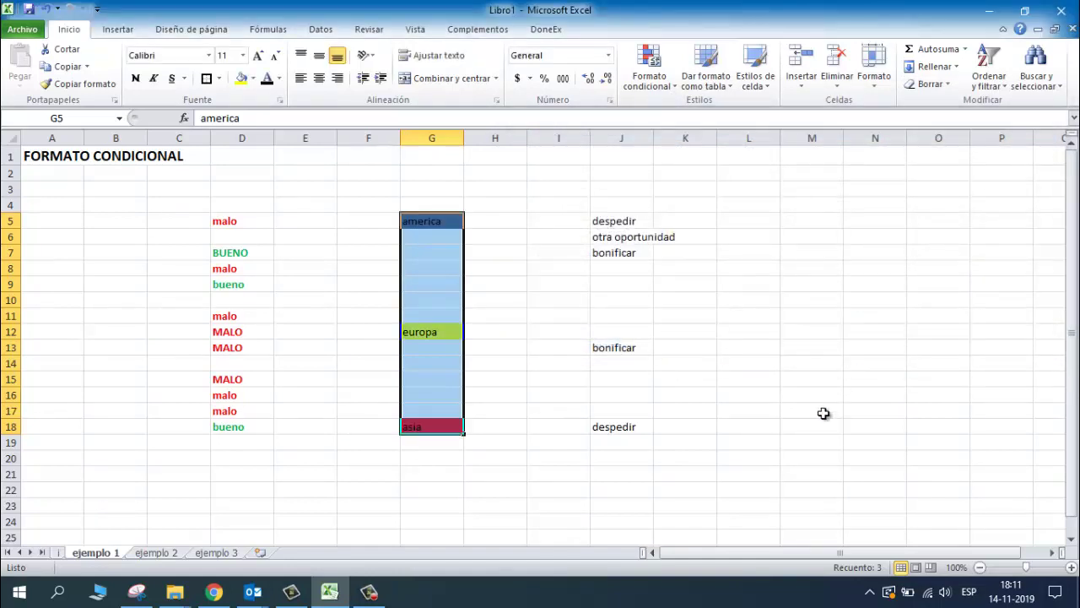
left_click(824, 414)
- Enter europa in cell G8 to test the fill rules
left_click(425, 268)
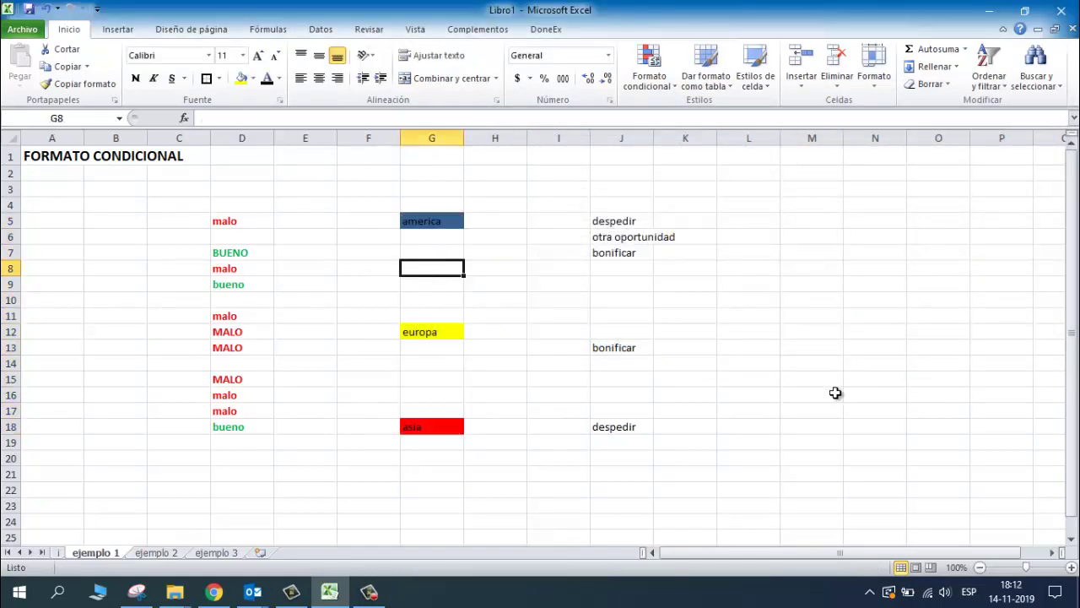
type("eu")
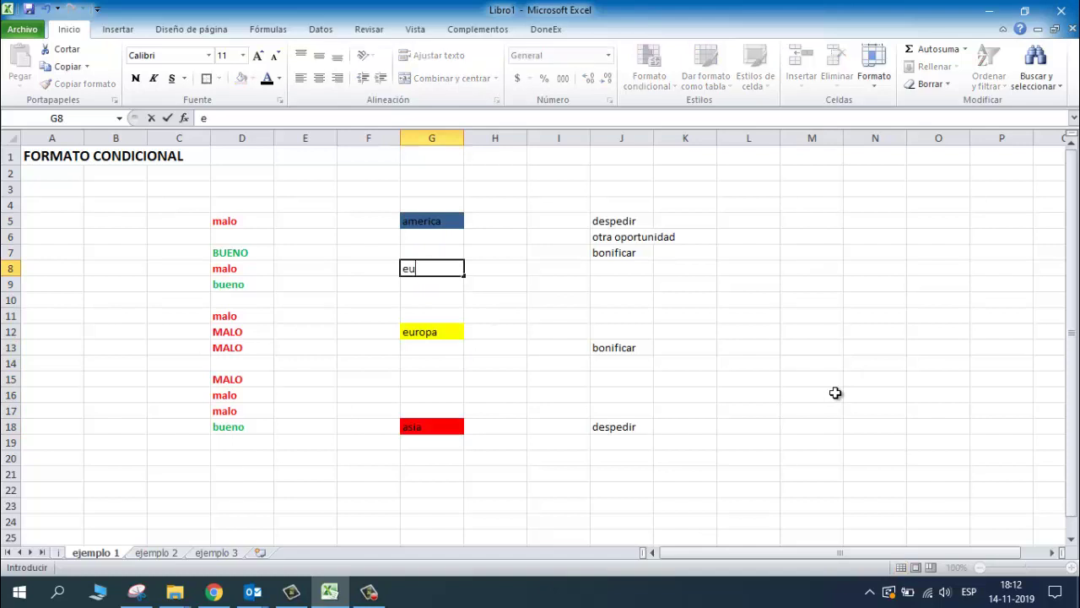
type("ropa")
key("Return")
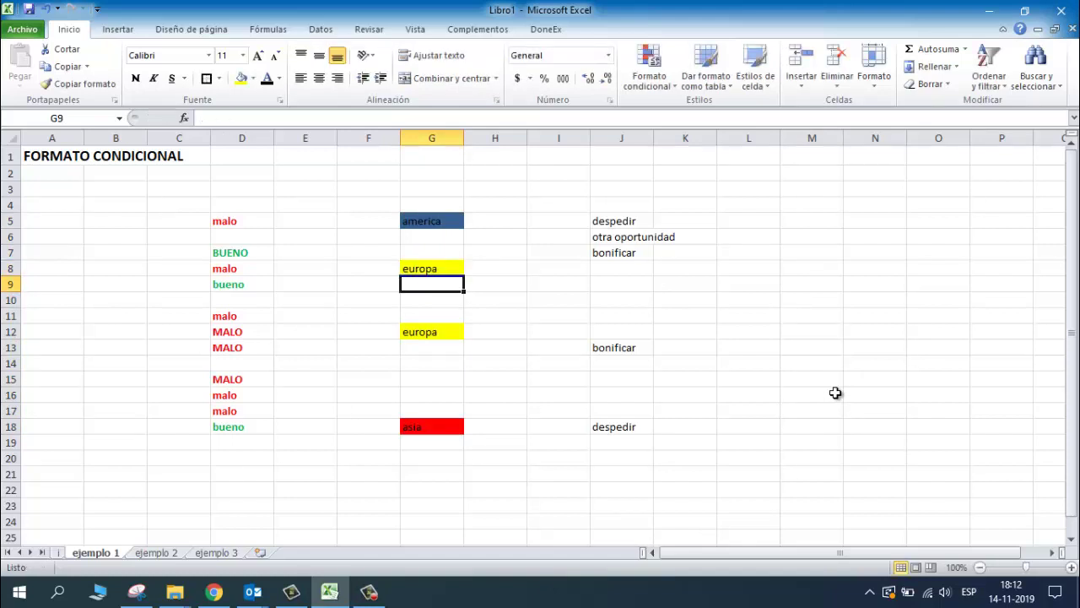
- Replace the content of cell G8 with america to test its fill rule
left_click(448, 269)
type("ame")
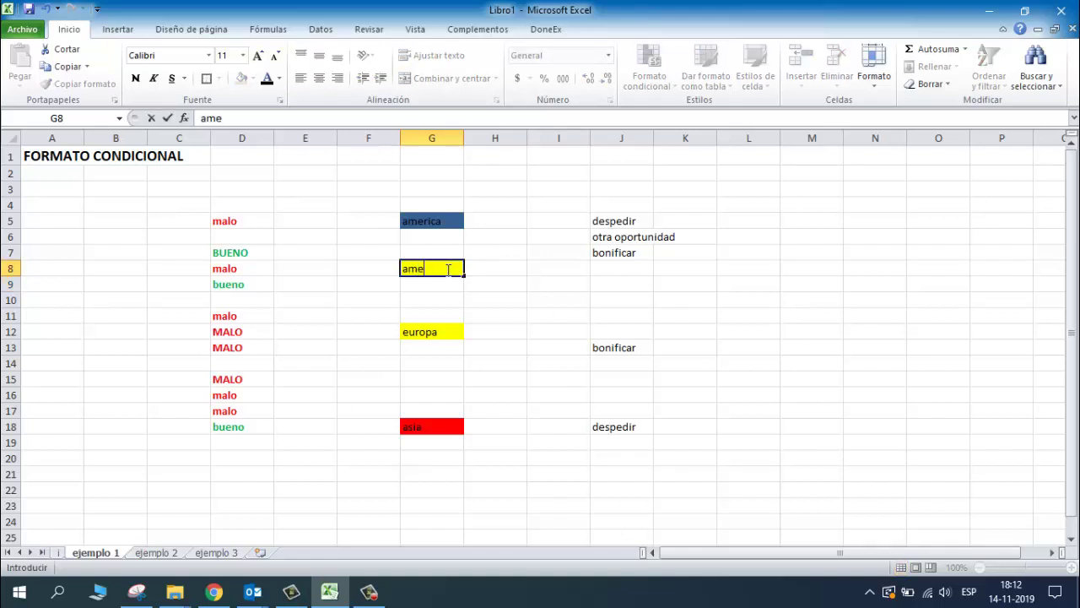
type("rica")
key("Return")
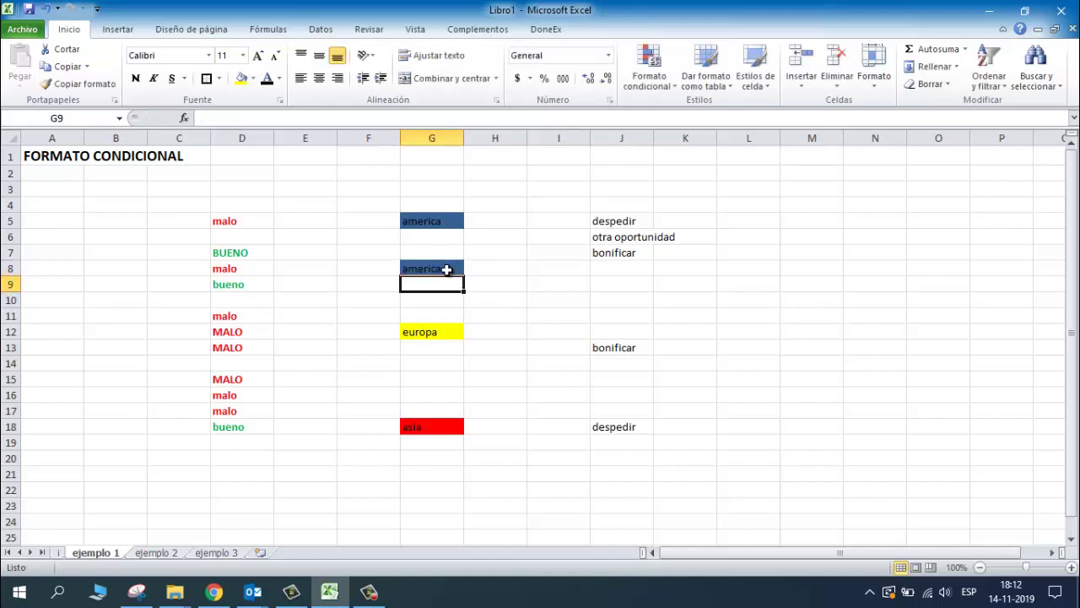
- Change cells G8 and G12 to asia
left_click(448, 268)
type("asi")
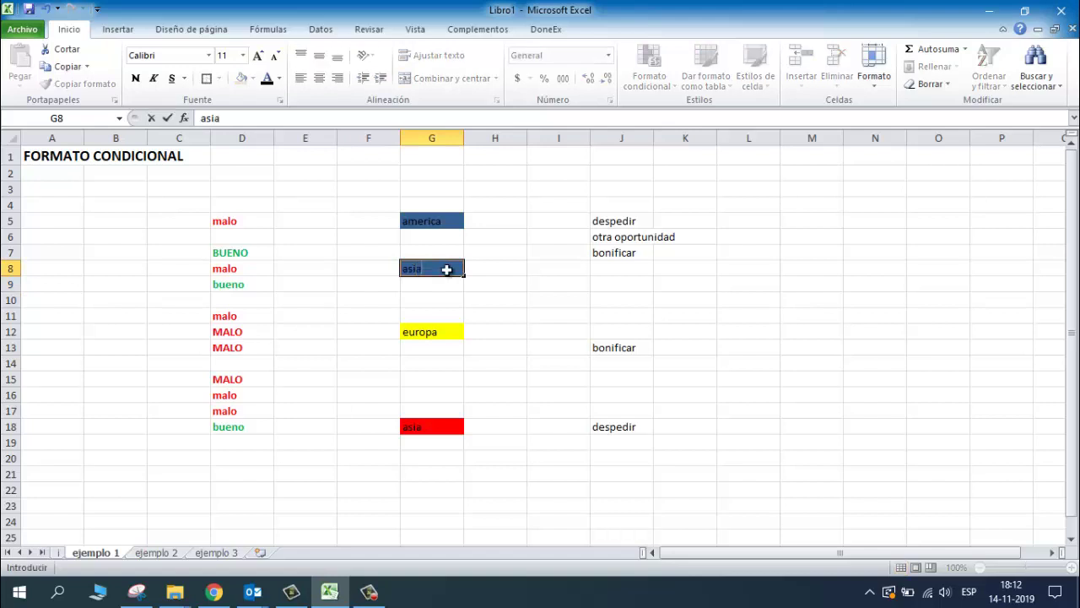
type("a")
key("Return")
left_click(438, 335)
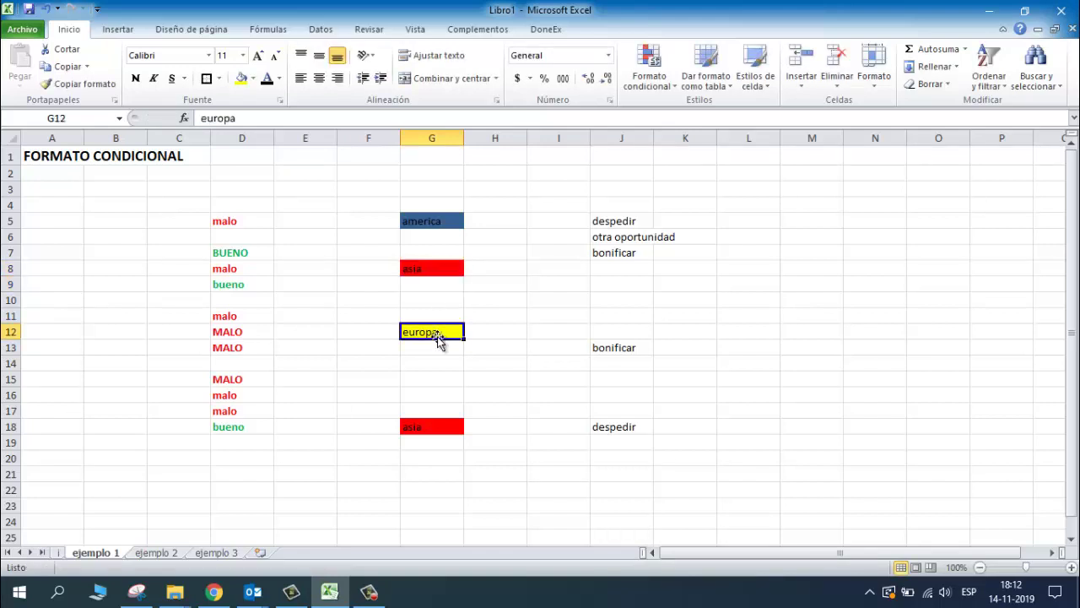
type("asia")
key("Return")
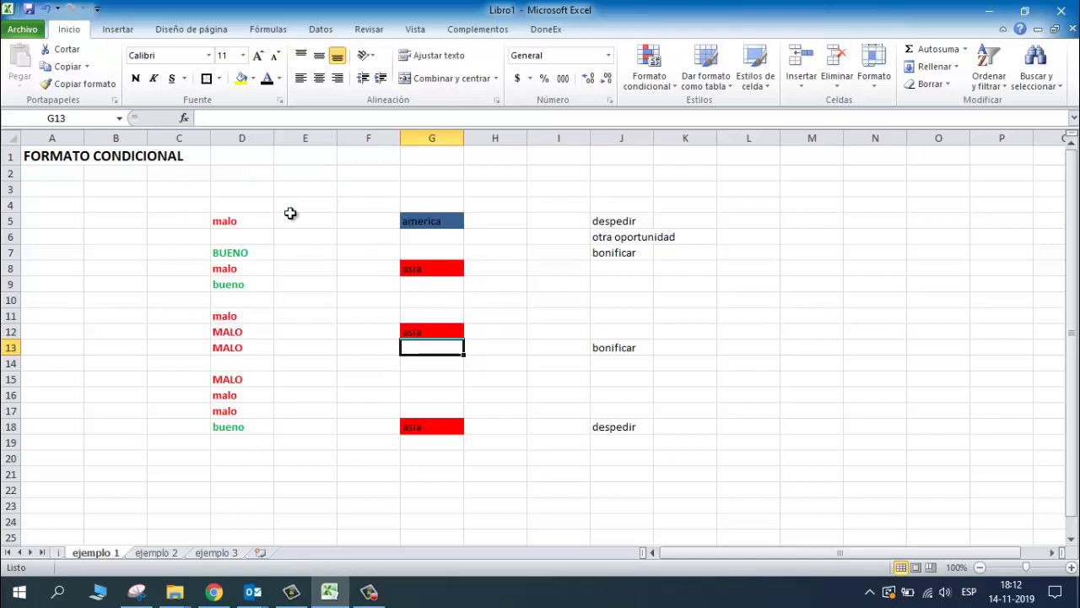
- On the ejemplo 2 sheet, create a conditional formatting rule on D3:D13 for cell values less than 5
left_click(157, 553)
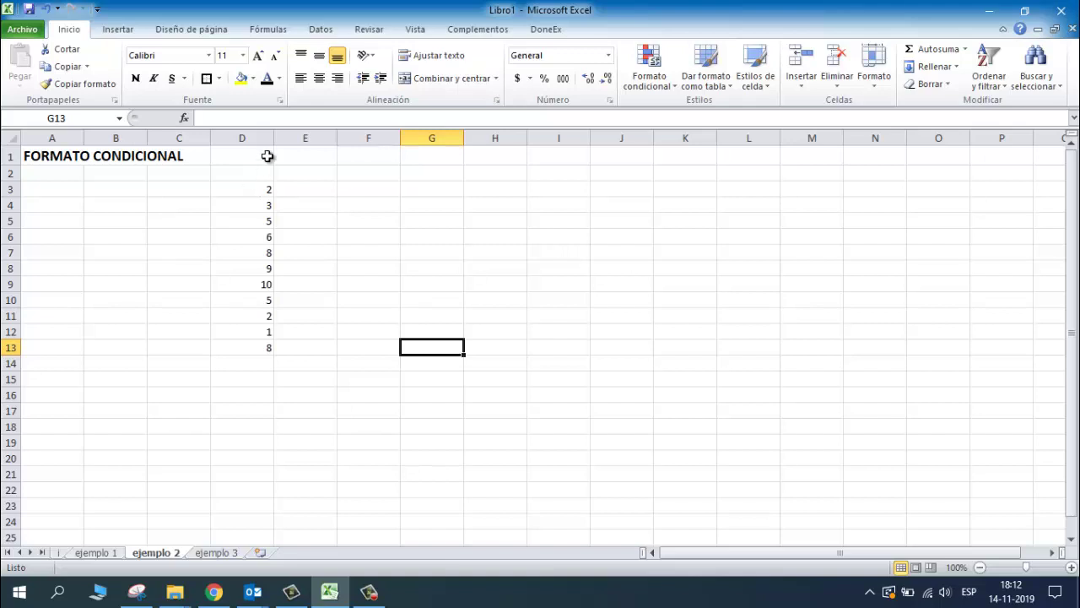
left_click_drag(265, 195, 249, 346)
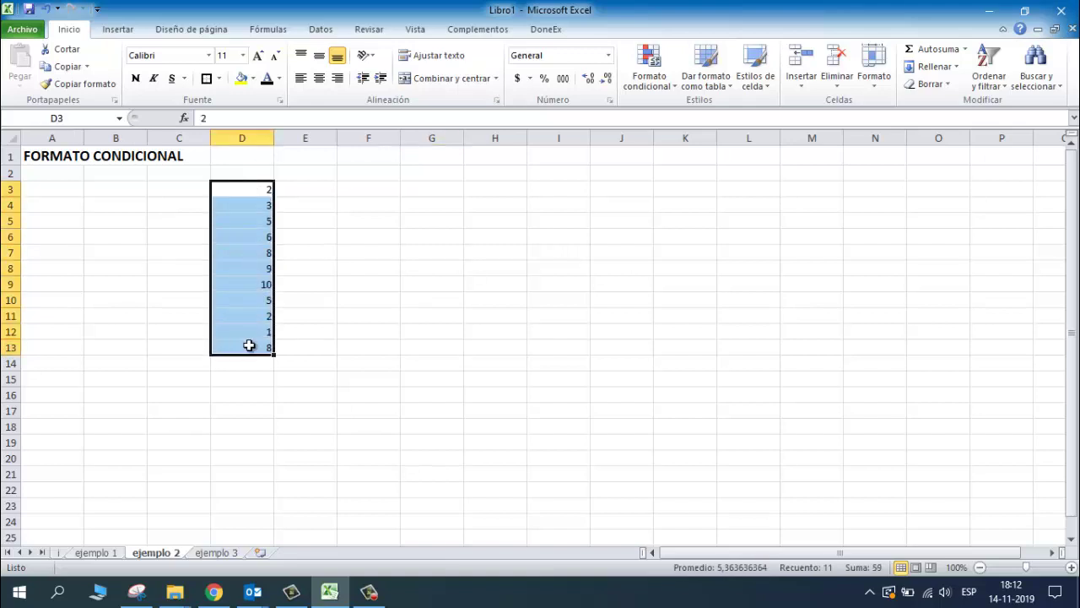
left_click(655, 88)
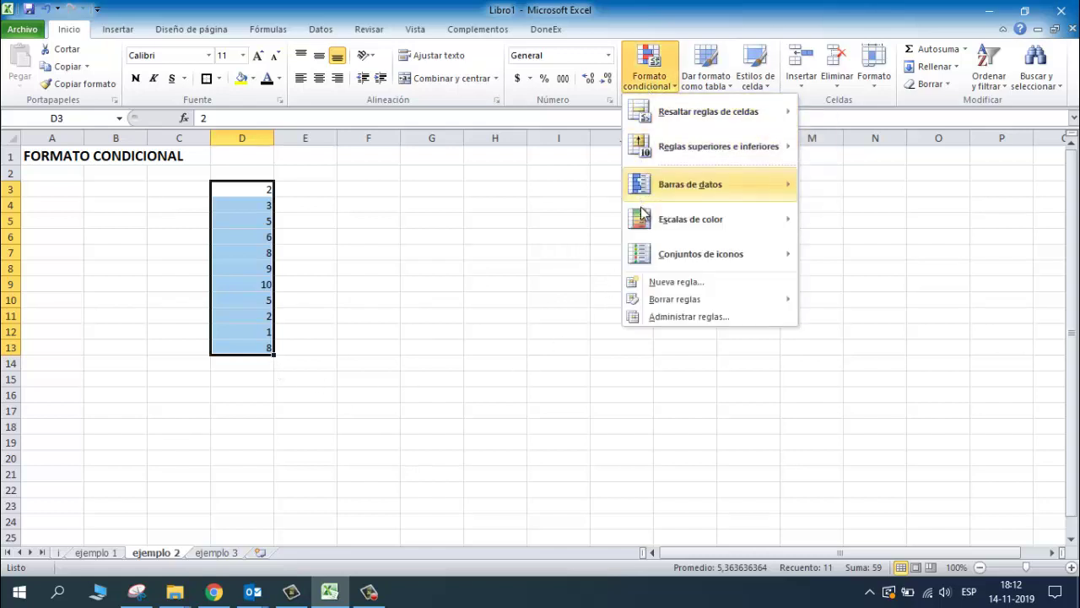
left_click(673, 317)
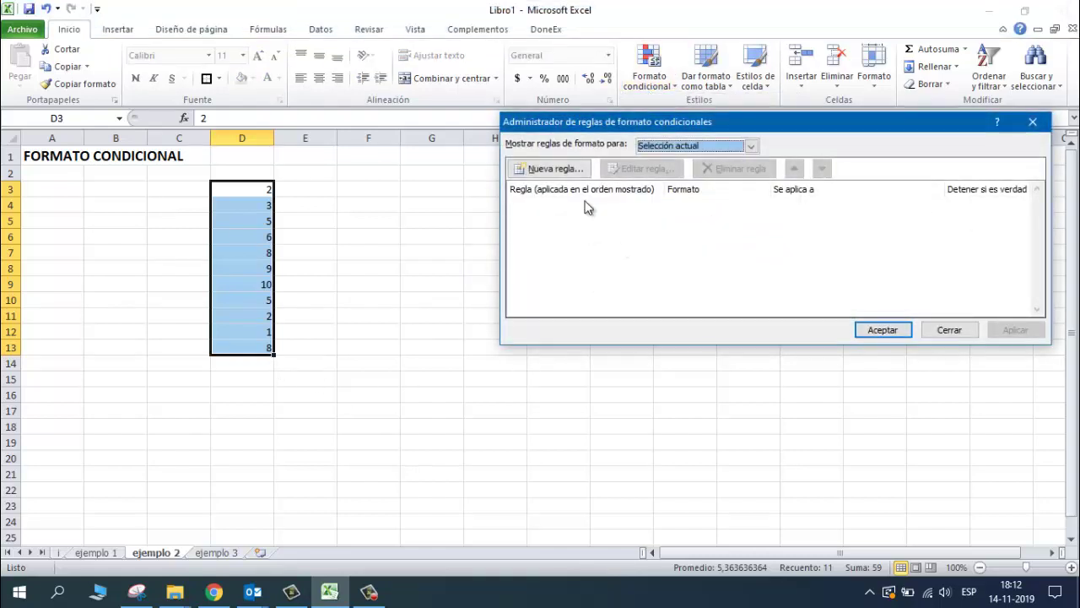
left_click(567, 170)
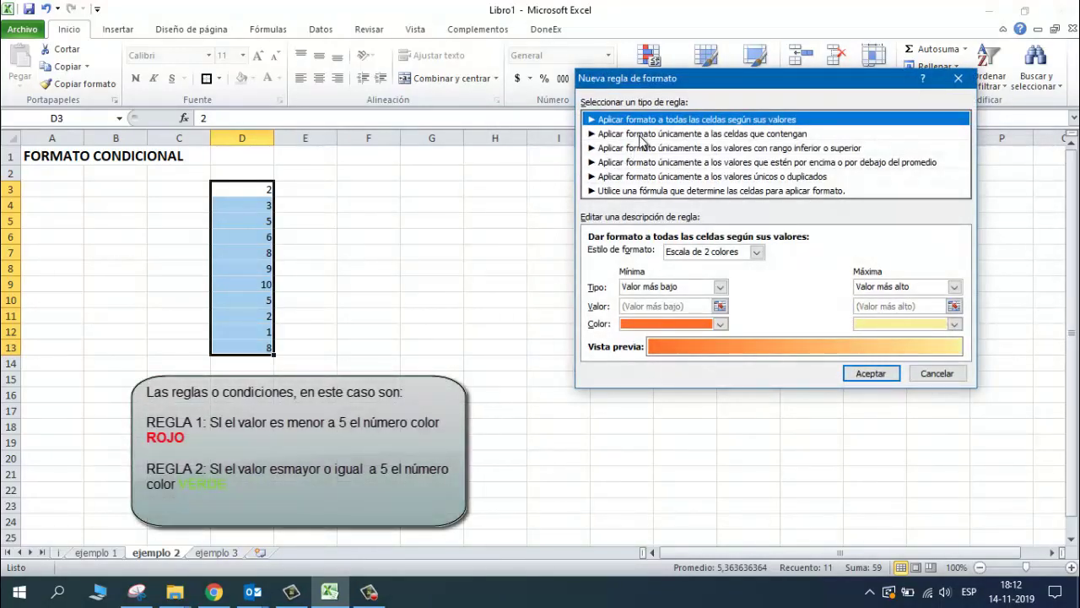
left_click(638, 135)
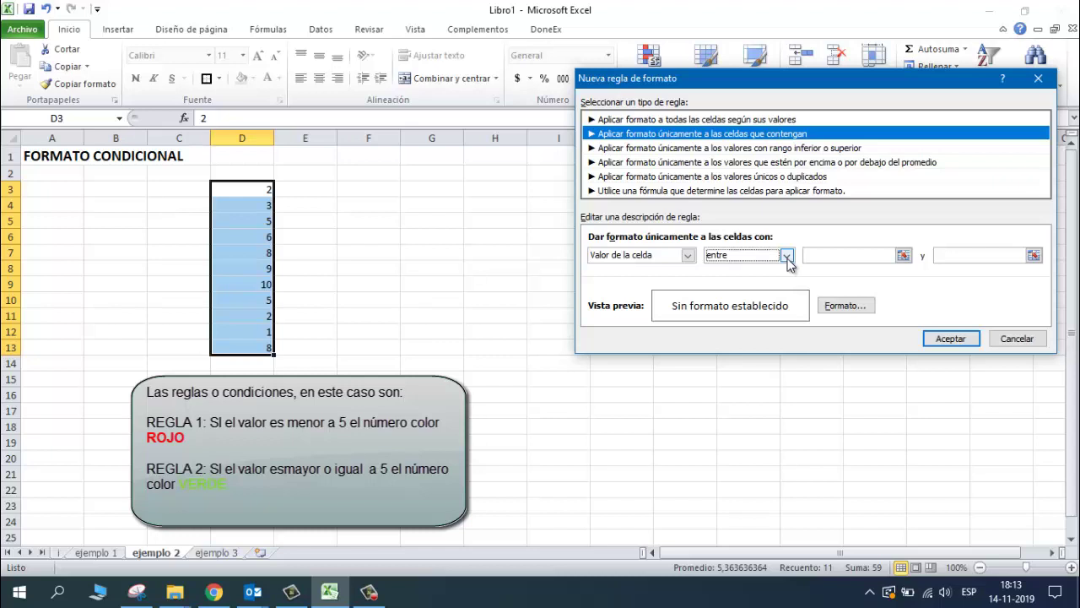
left_click(788, 258)
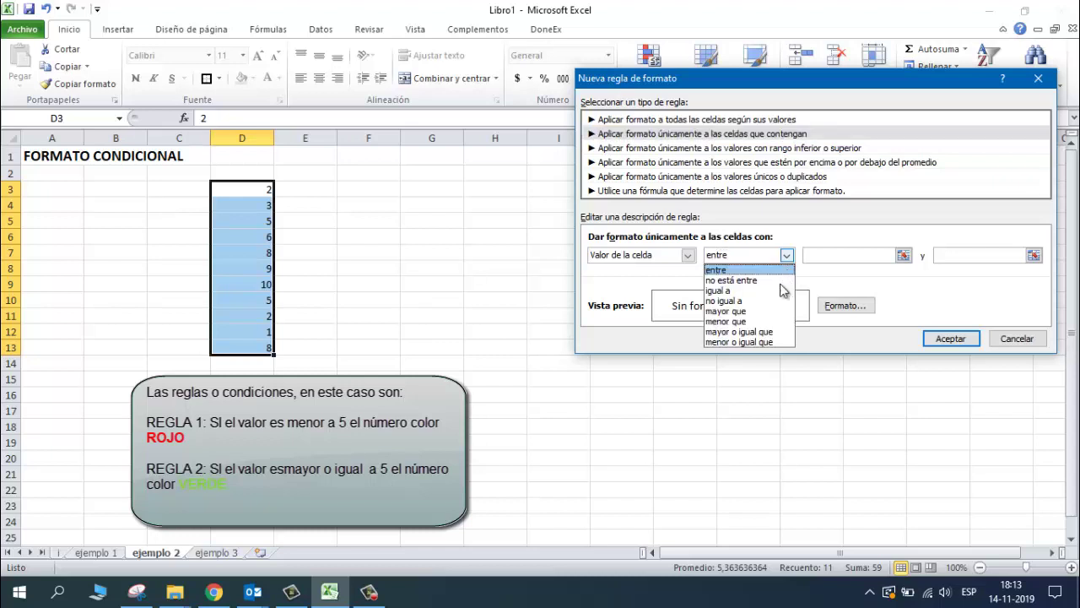
left_click(735, 325)
left_click(825, 254)
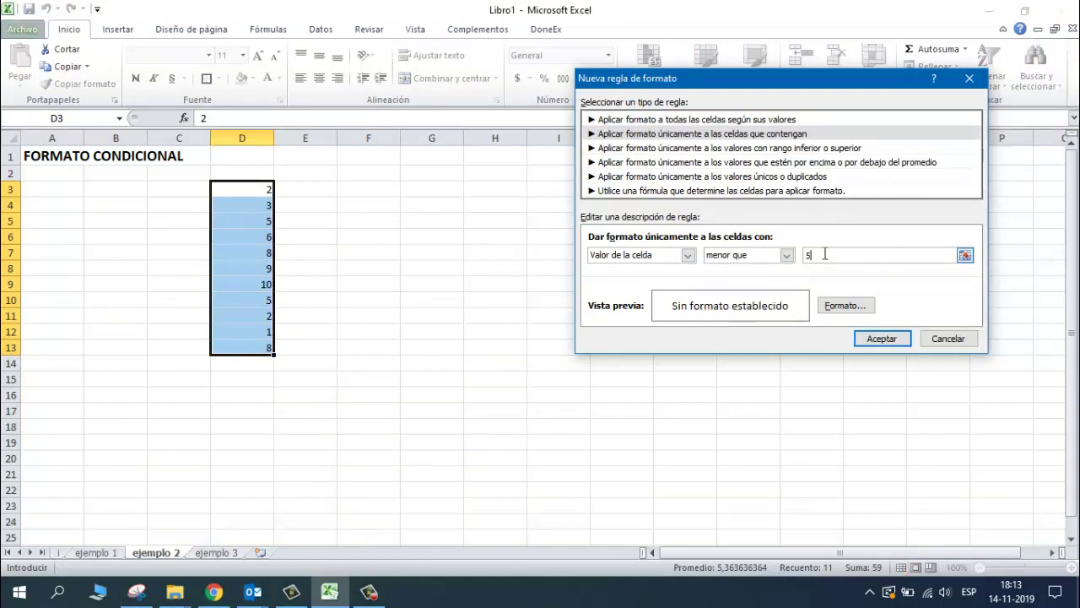
- Give the less-than-5 rule a bold red font and add it to the rules list
left_click(840, 307)
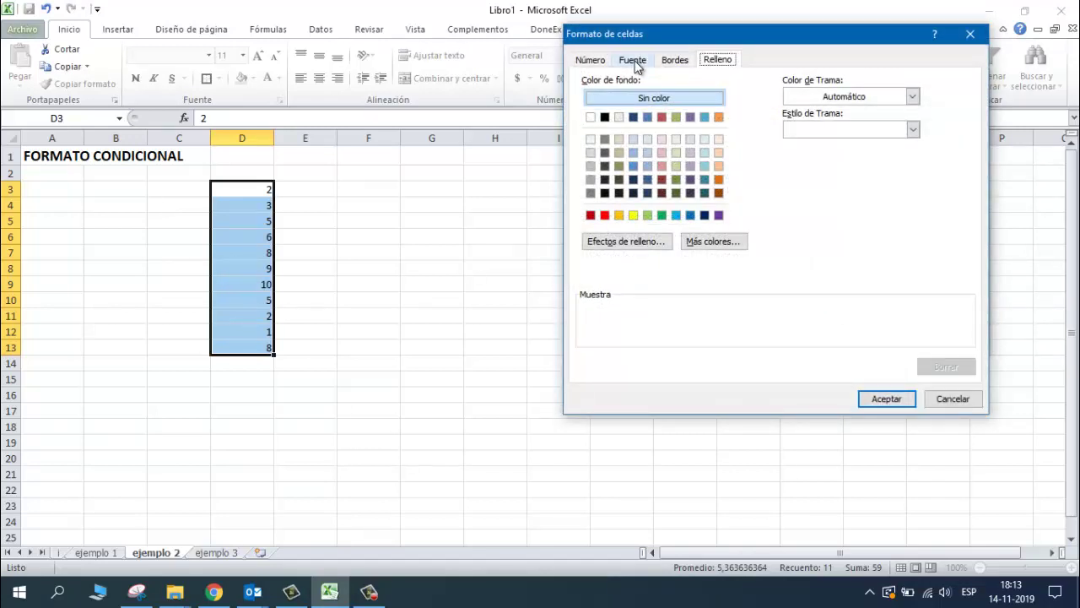
left_click(635, 60)
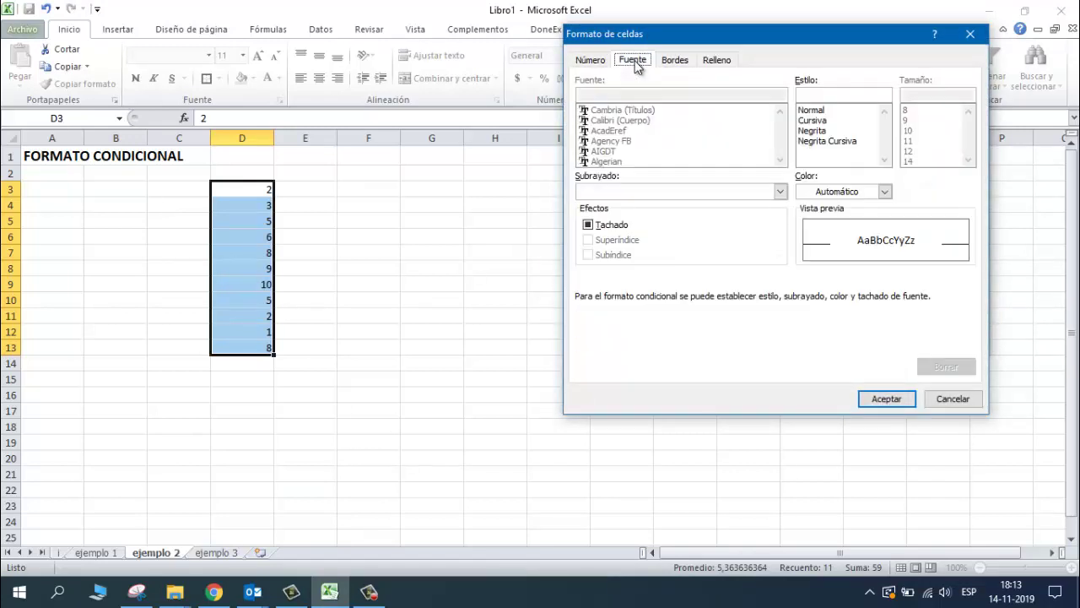
left_click(811, 131)
left_click(884, 193)
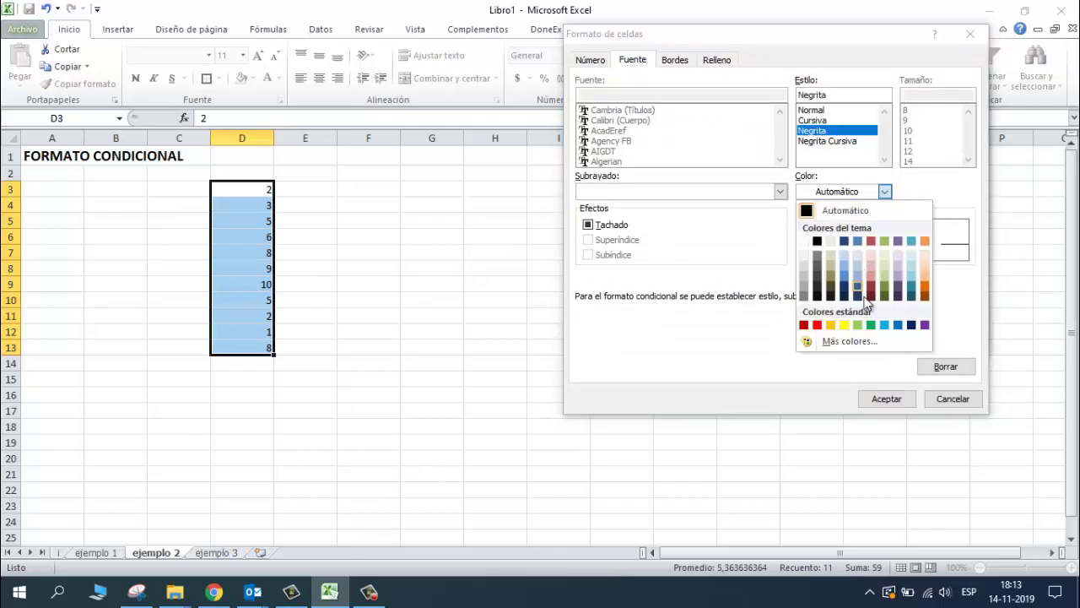
left_click(817, 326)
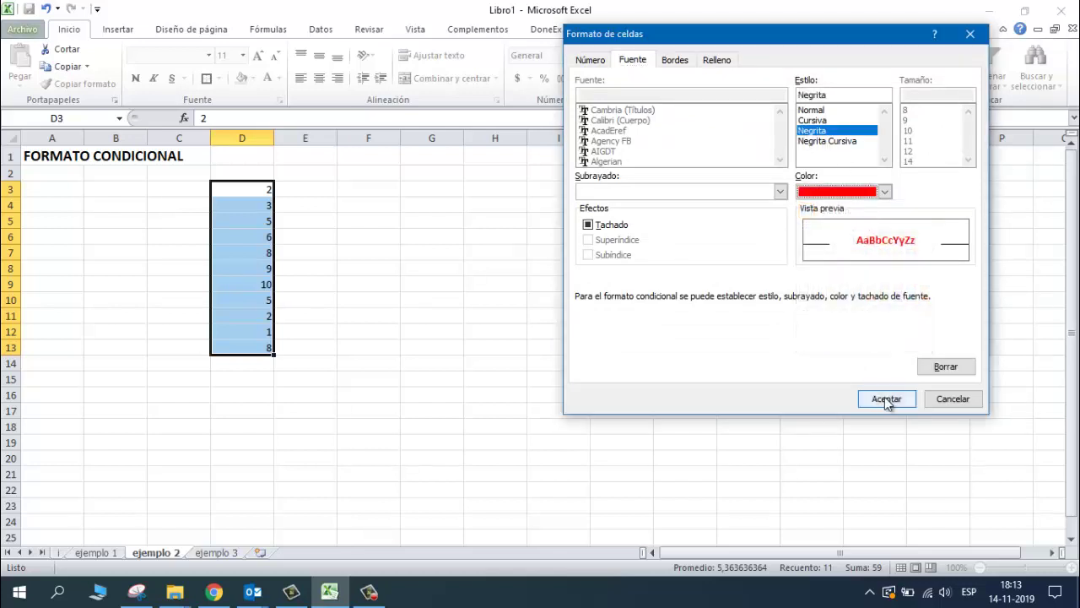
left_click(886, 399)
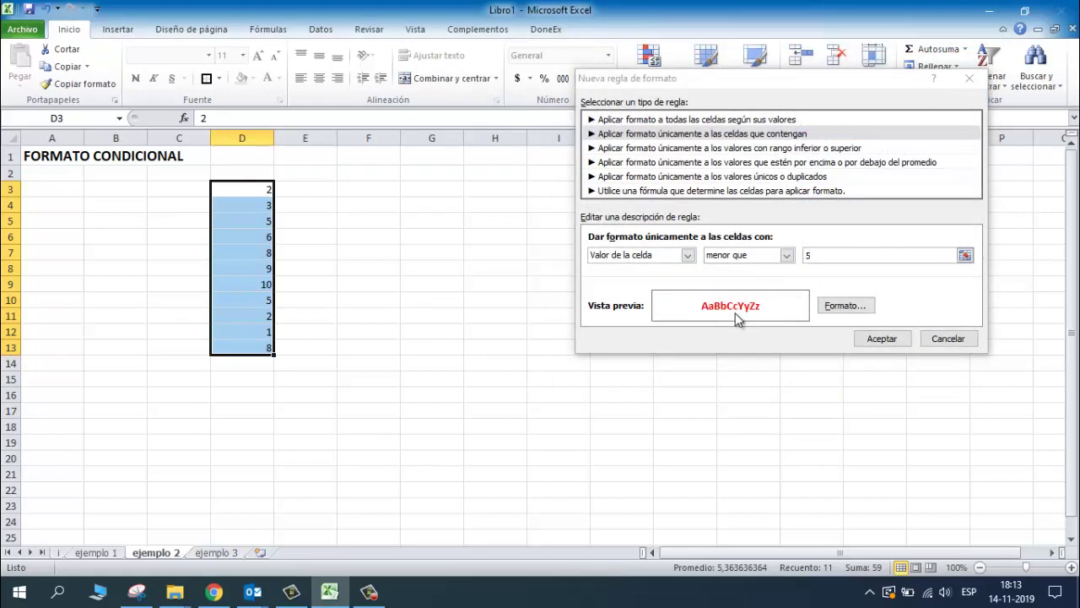
left_click(879, 341)
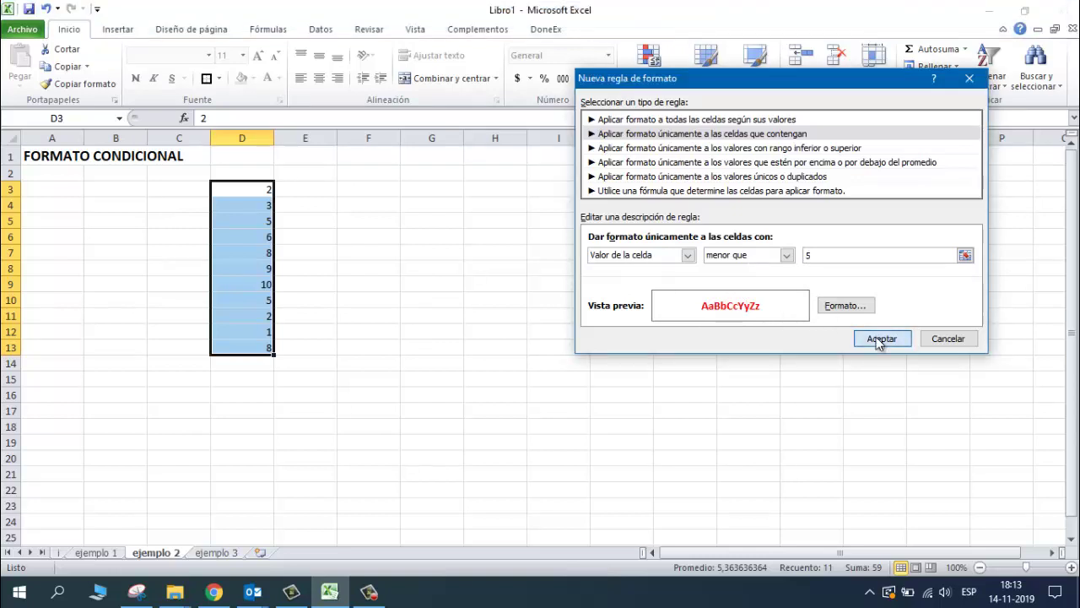
left_click(879, 340)
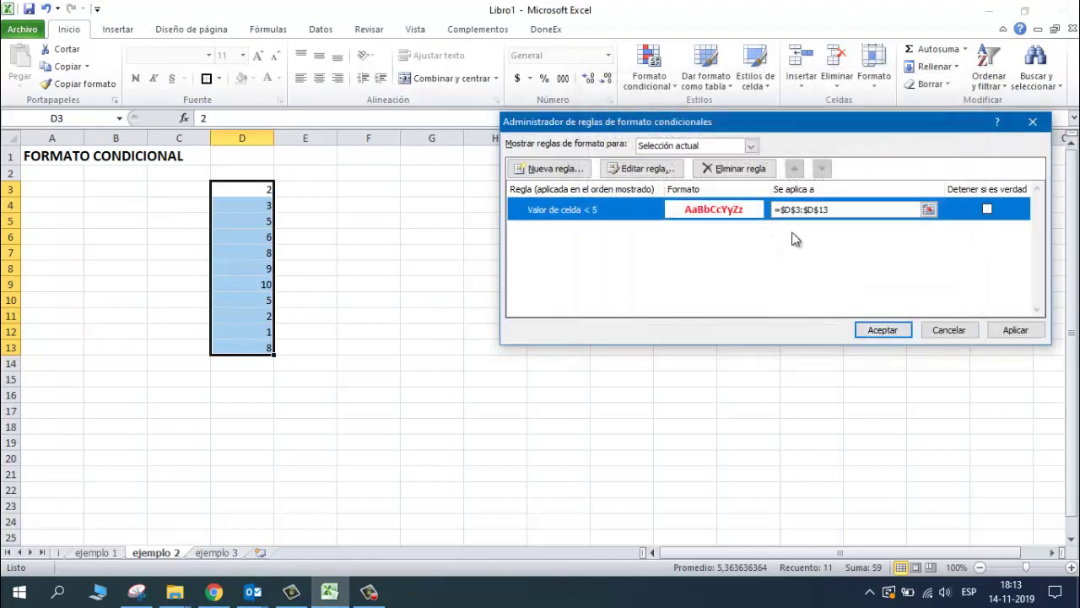
- Create a second rule for cell values greater than or equal to 5
left_click(556, 169)
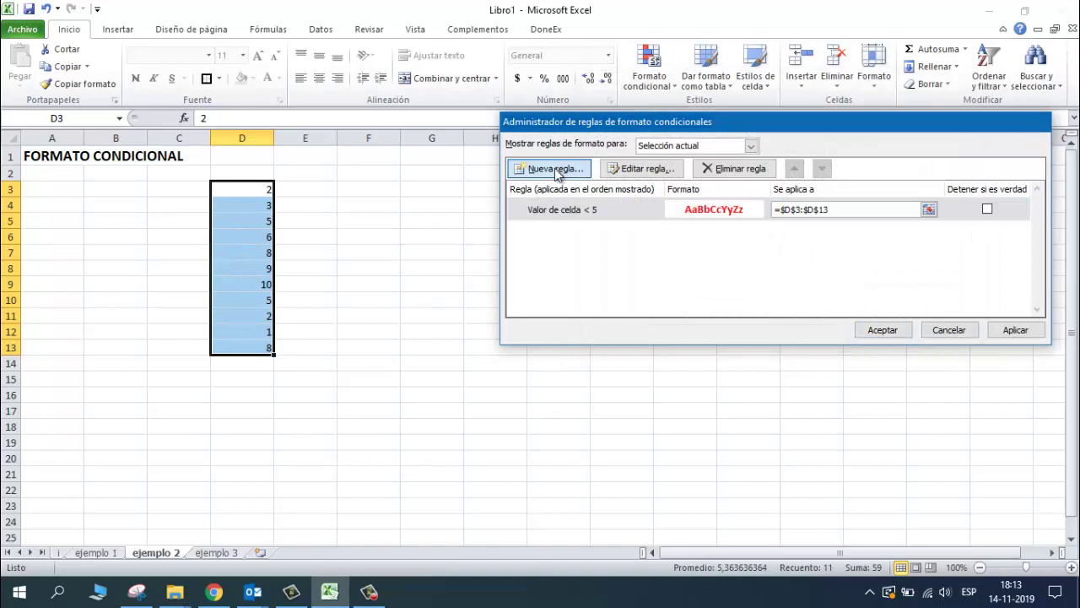
left_click(642, 133)
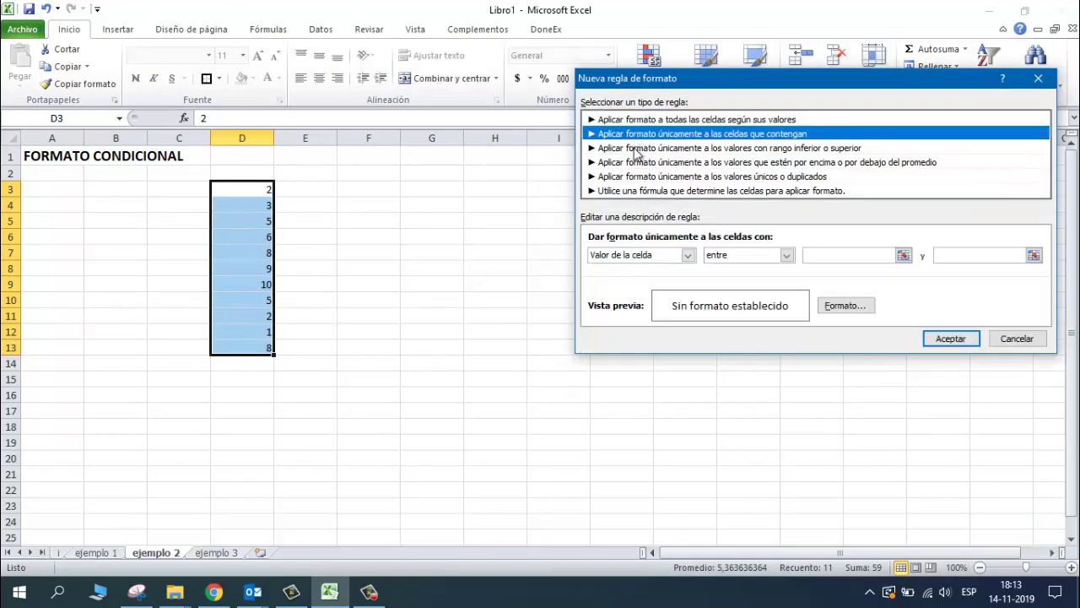
left_click(785, 257)
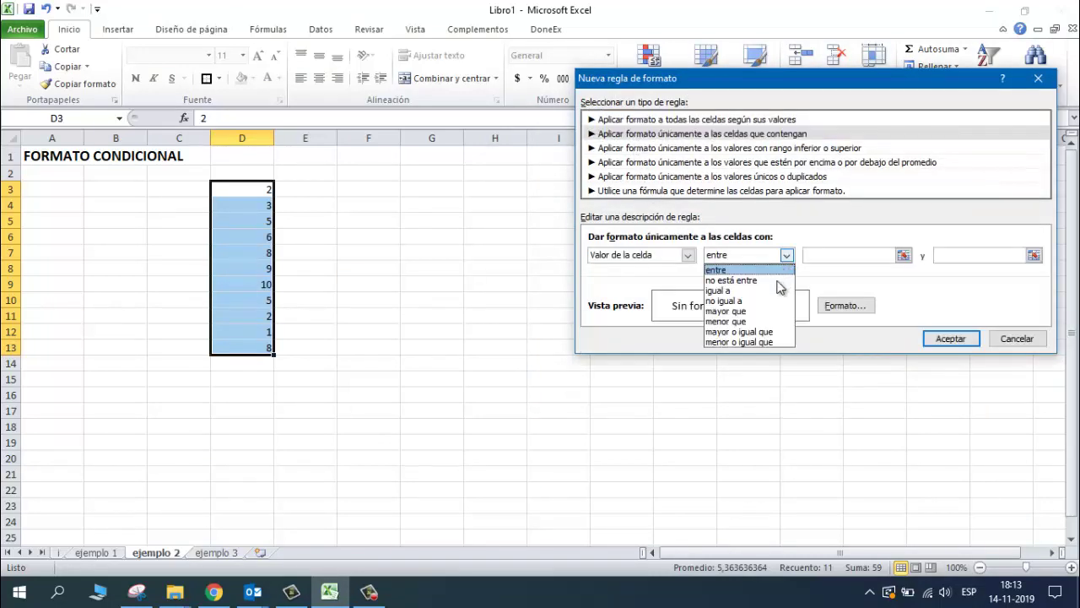
left_click(739, 331)
left_click(821, 253)
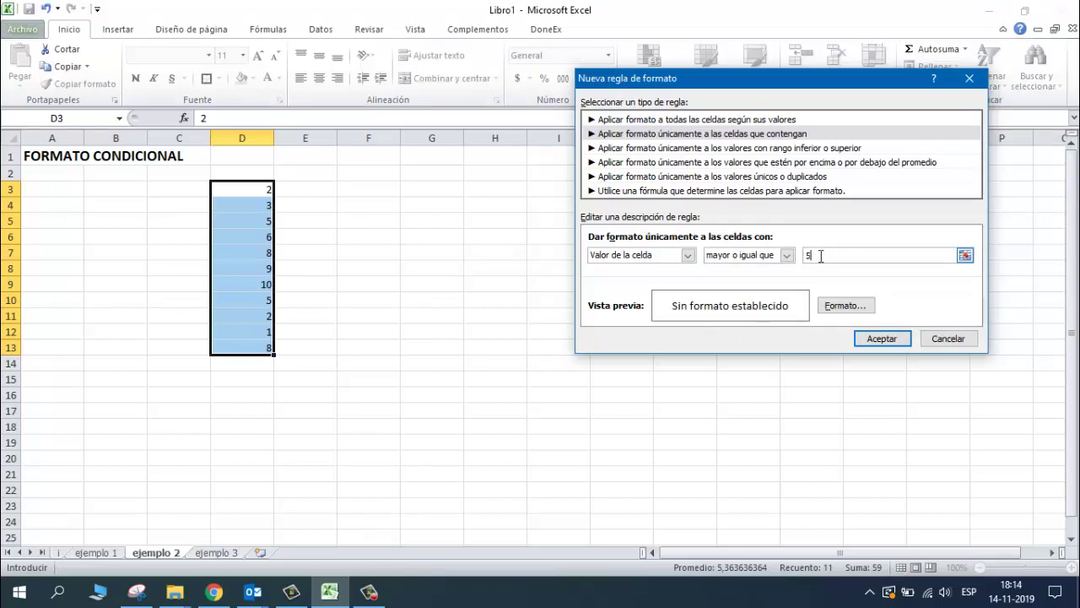
- Give the greater-or-equal rule a bold green font and apply both rules to D3:D13
left_click(830, 308)
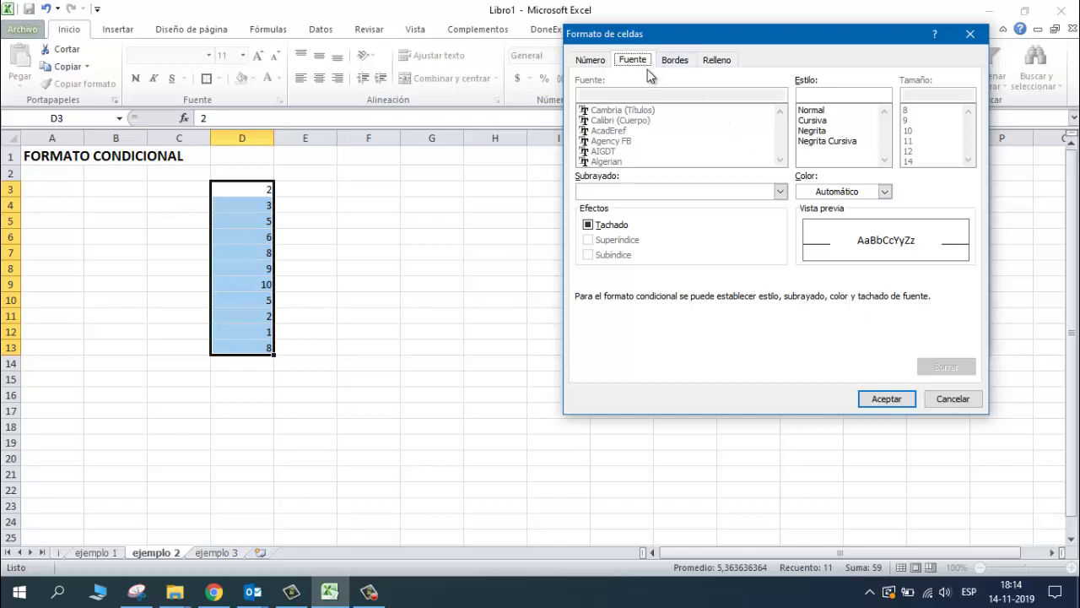
left_click(812, 131)
left_click(885, 192)
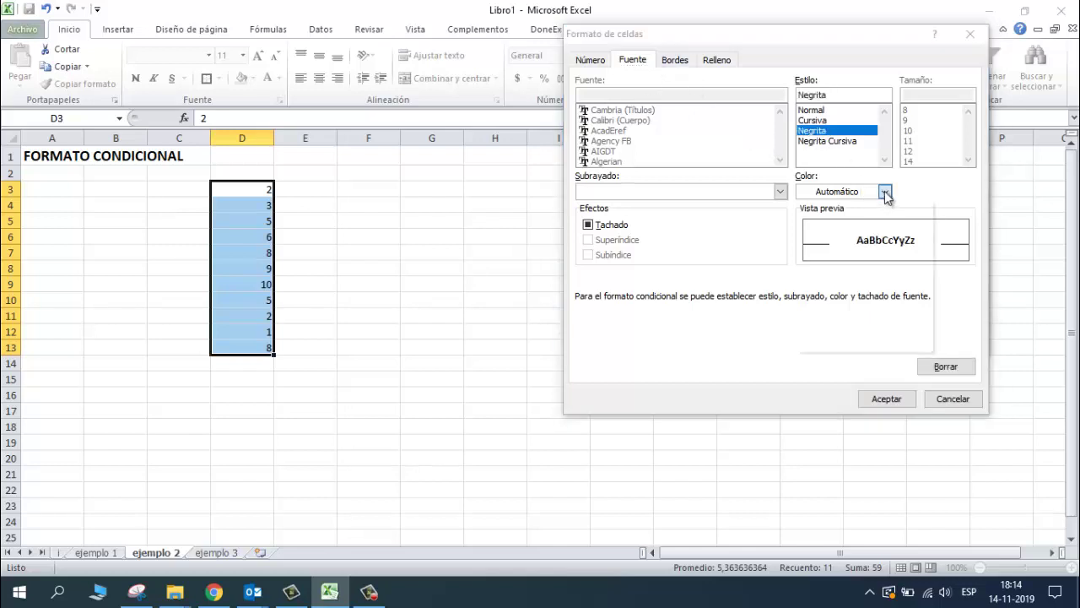
left_click(871, 325)
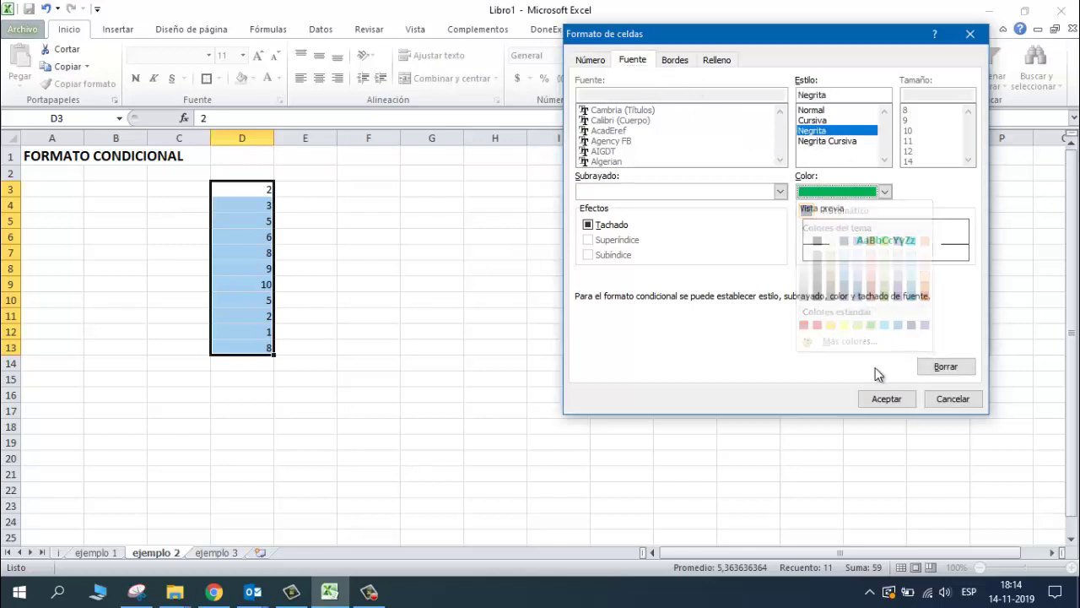
left_click(884, 403)
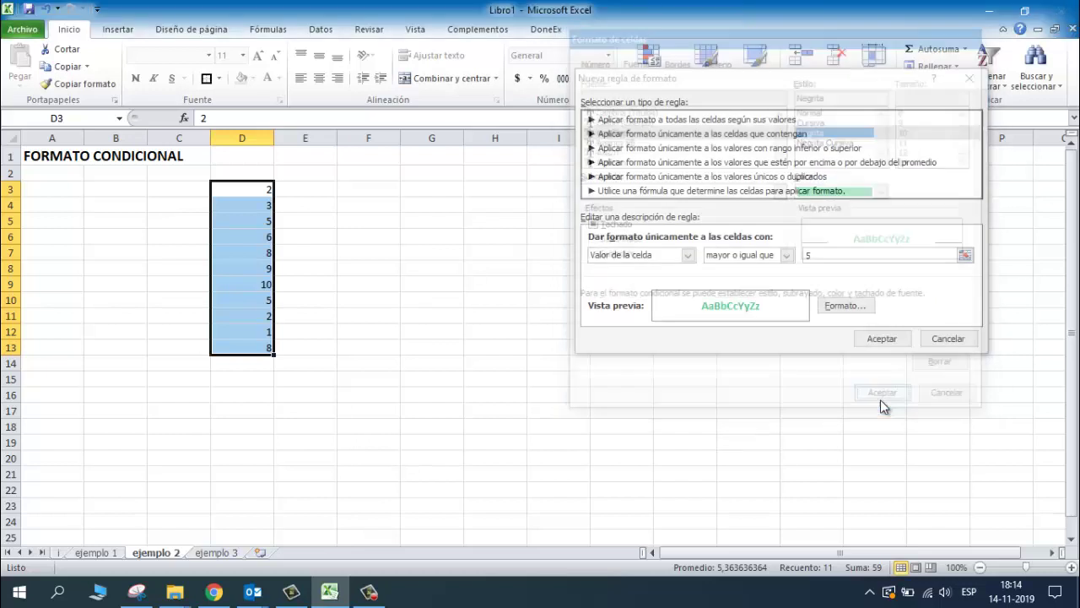
left_click(874, 341)
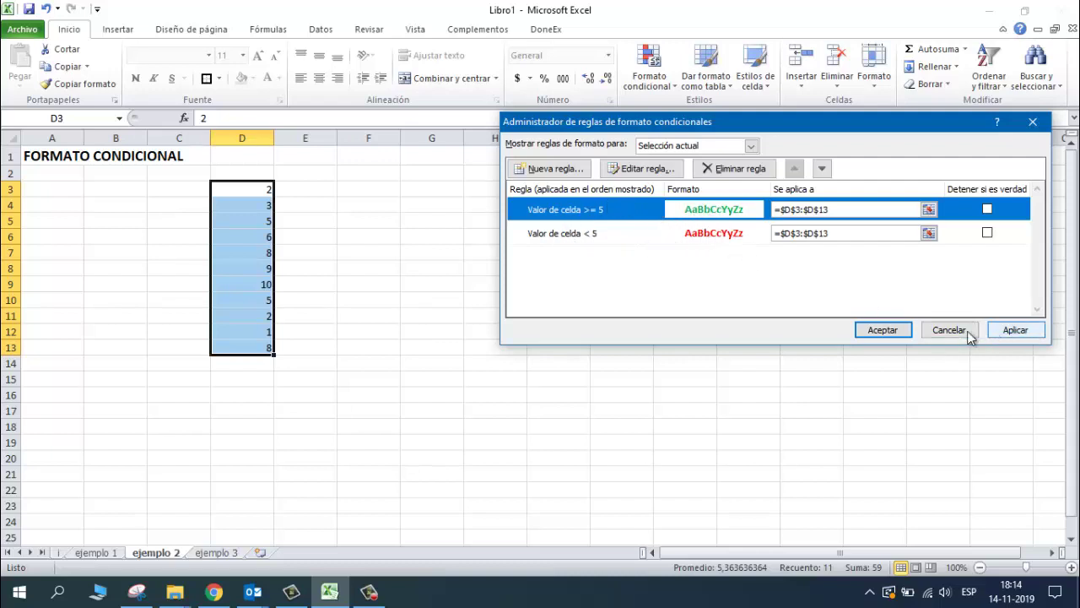
left_click(894, 335)
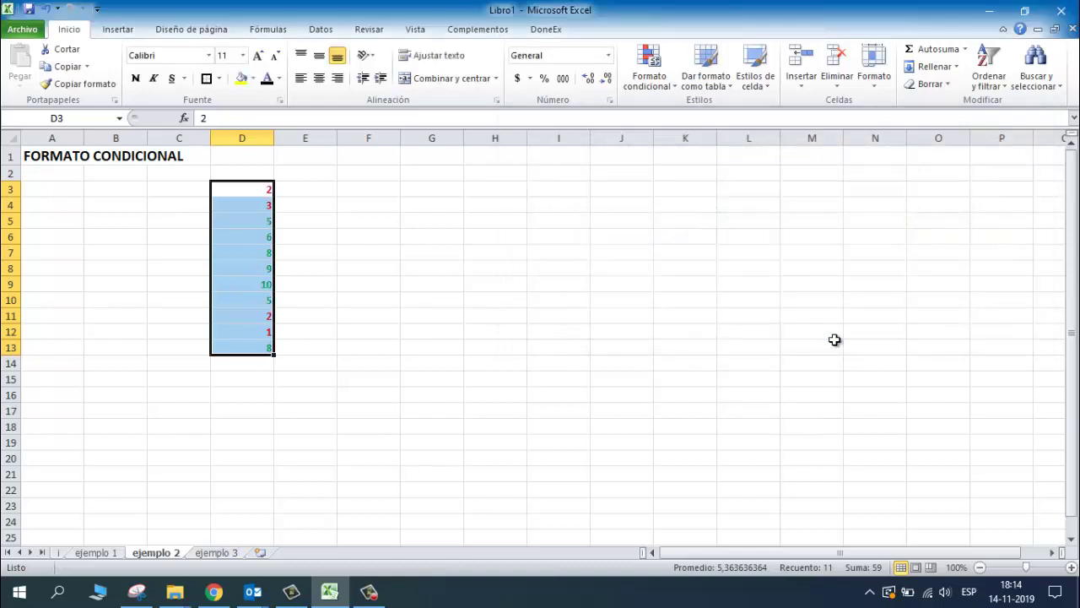
left_click(712, 362)
- Change cell D3 to 8 and cell D9 to 2 to test the number rules
left_click(243, 189)
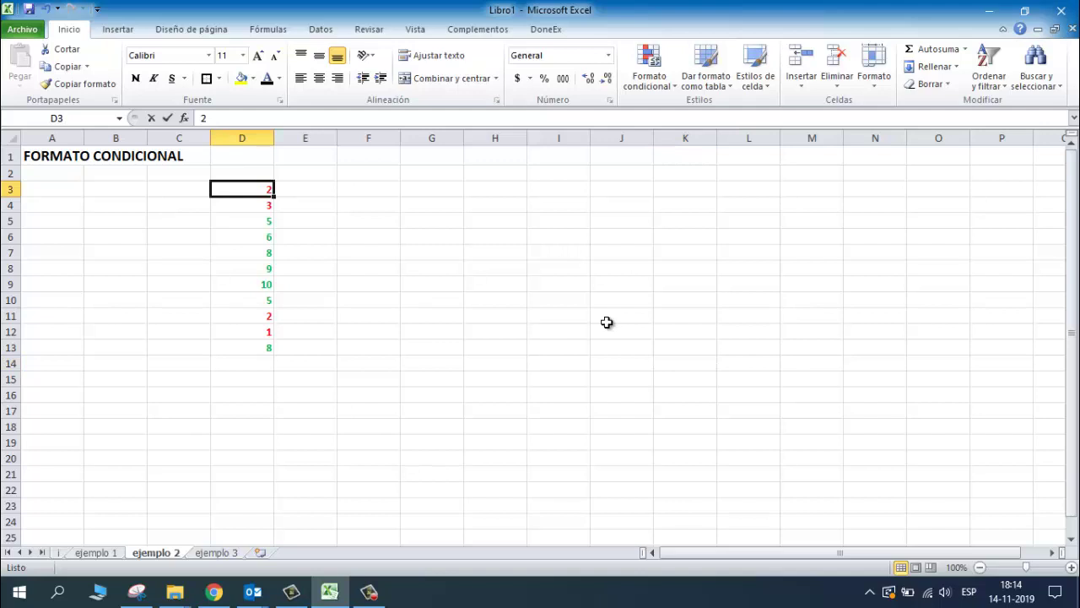
type("8")
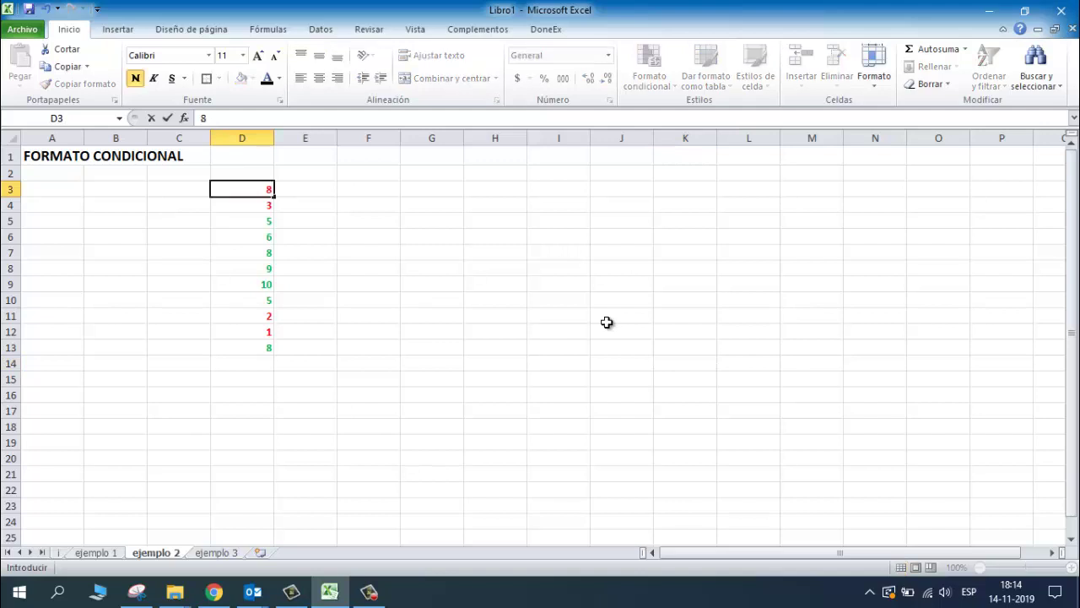
key("Return")
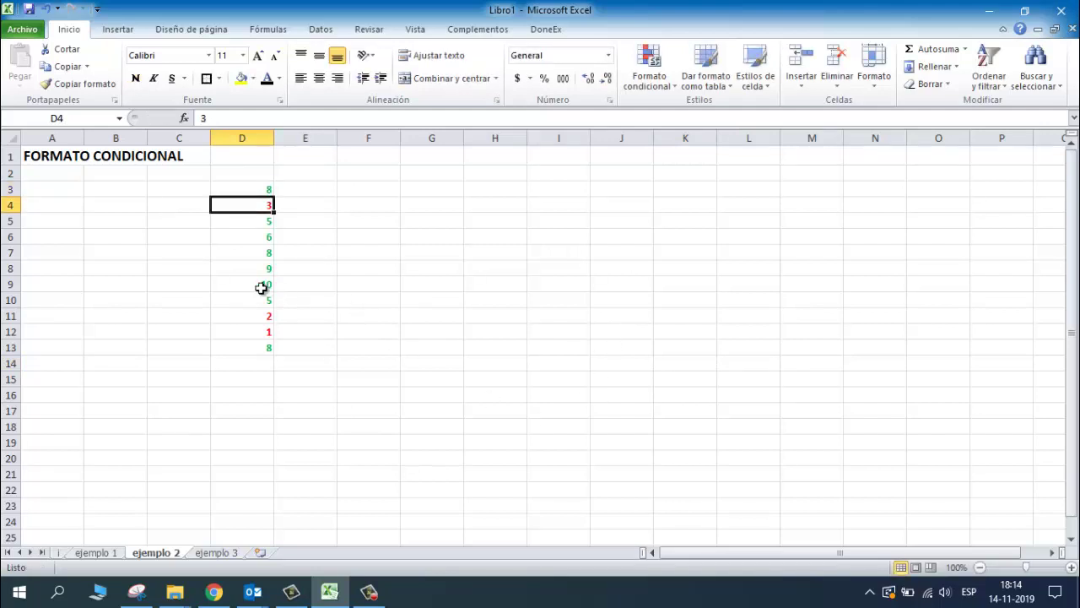
left_click(261, 286)
type("2")
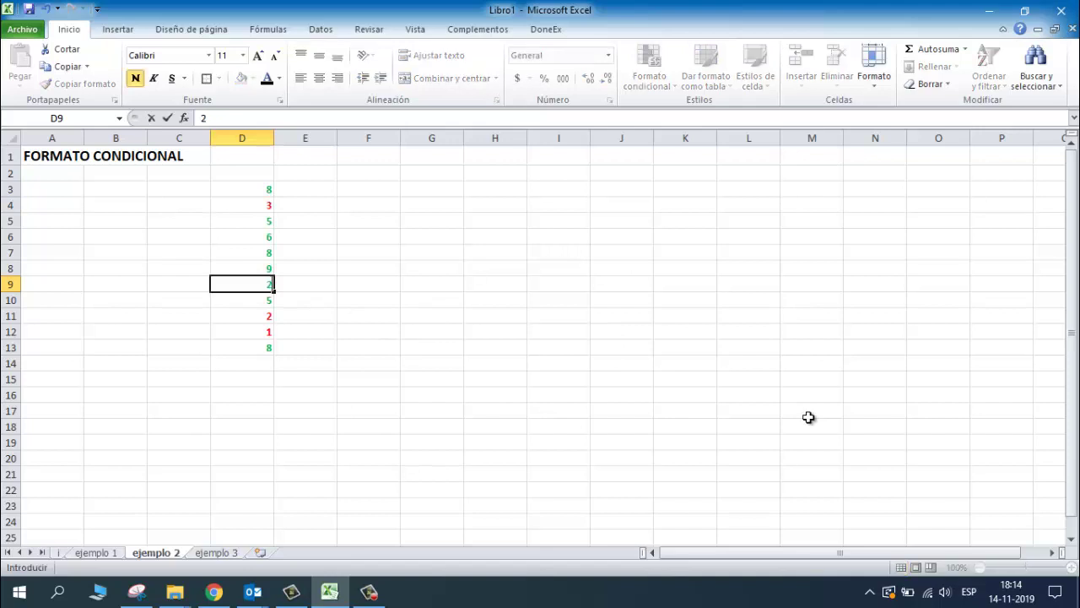
key("Return")
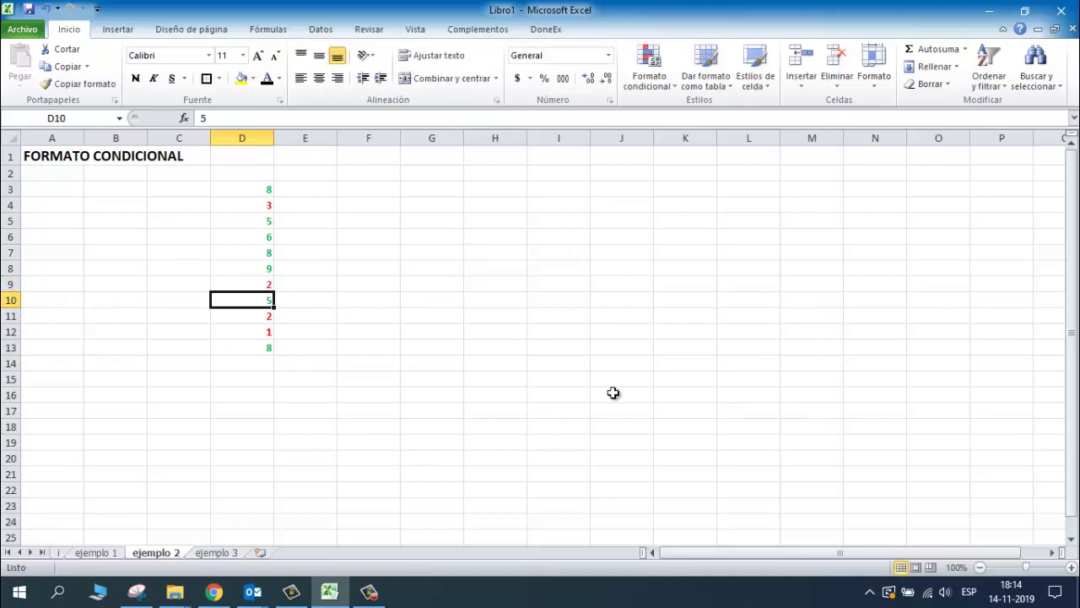
left_click_drag(265, 193, 270, 350)
left_click(407, 280)
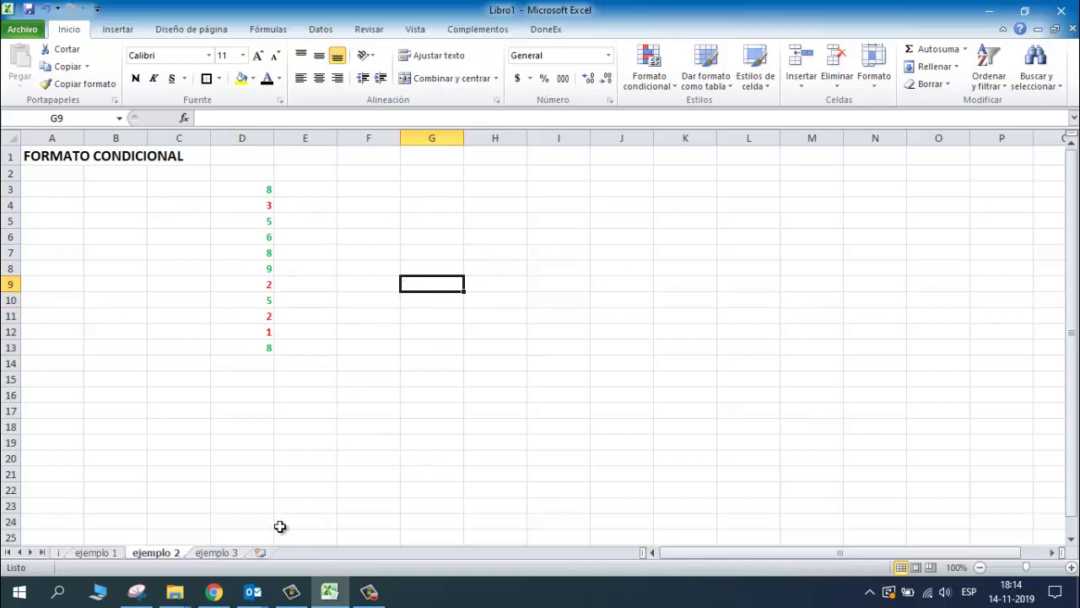
left_click(214, 553)
left_click(722, 210)
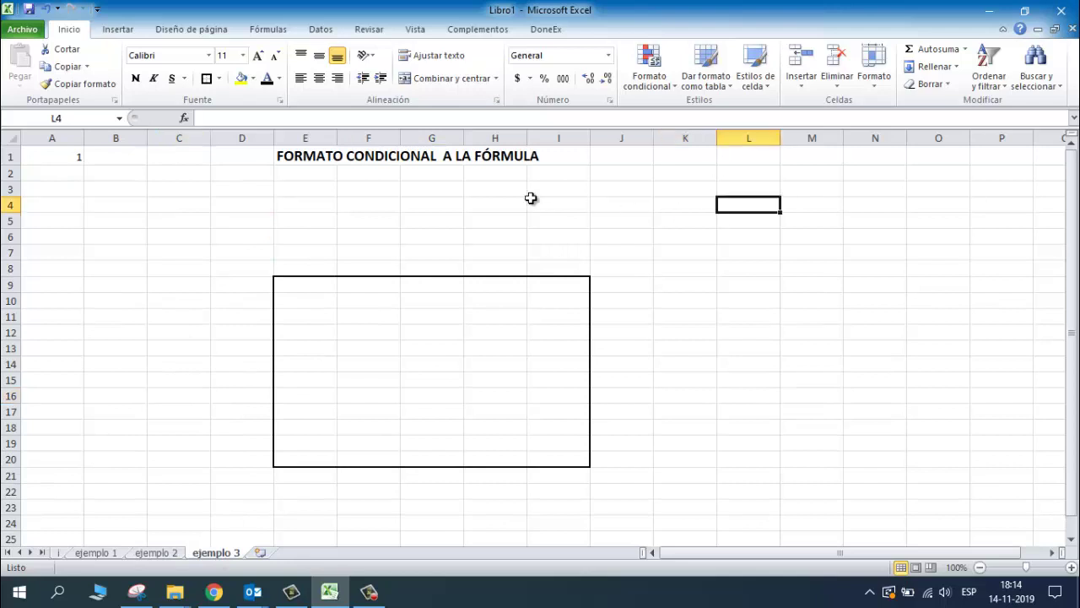
left_click(156, 552)
left_click_drag(256, 191, 260, 348)
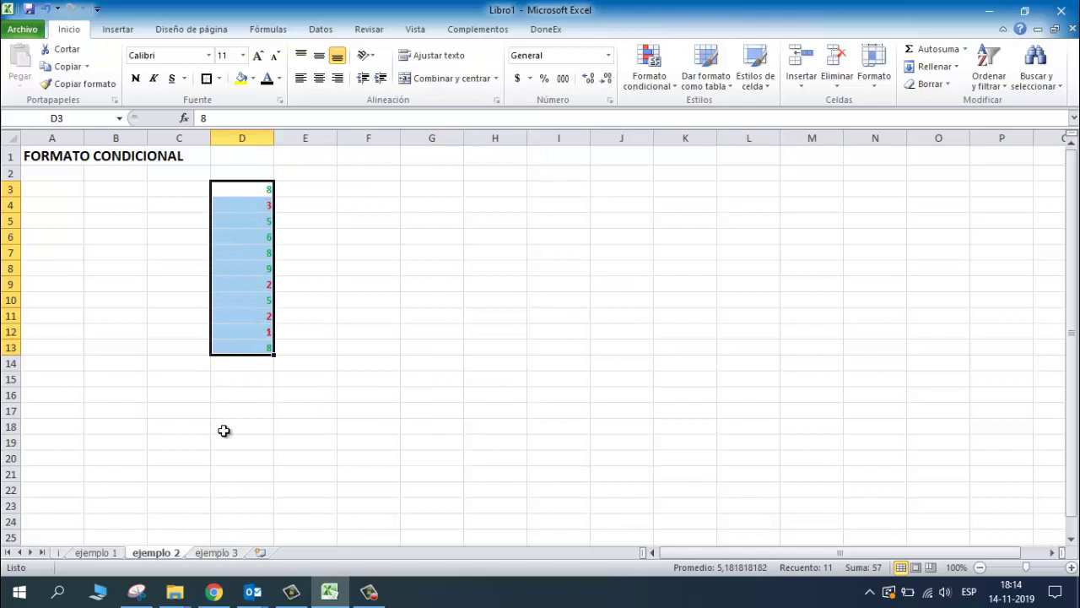
- On the ejemplo 3 sheet, create a conditional formatting rule for E9:I20 using the formula =$A$1=1
left_click(216, 553)
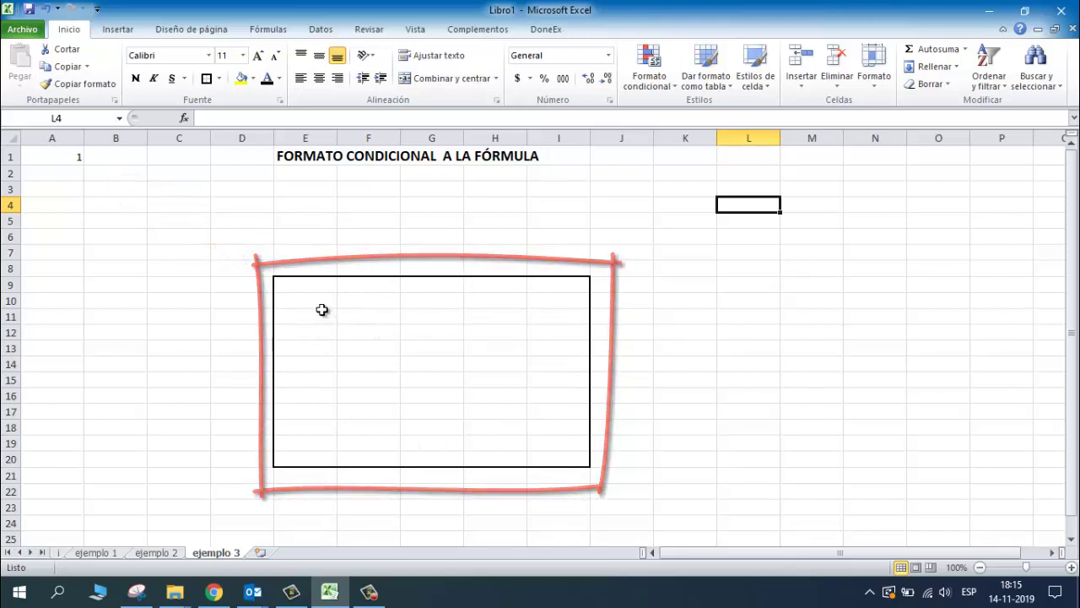
mouse_move(290, 285)
left_mouse_down()
mouse_move(397, 284)
mouse_move(553, 352)
mouse_move(553, 460)
left_mouse_up()
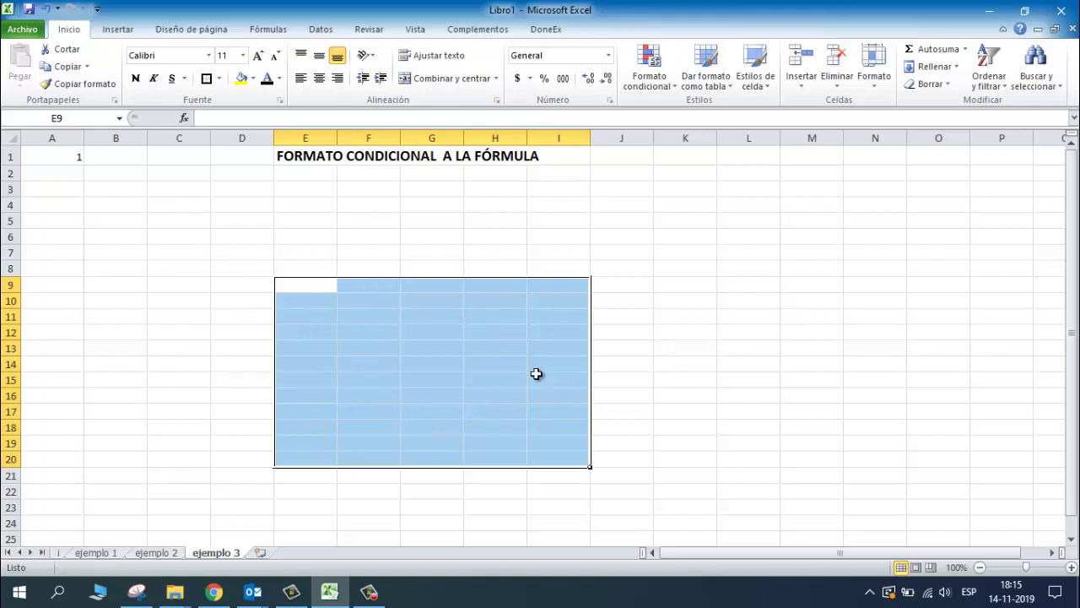
left_click(661, 91)
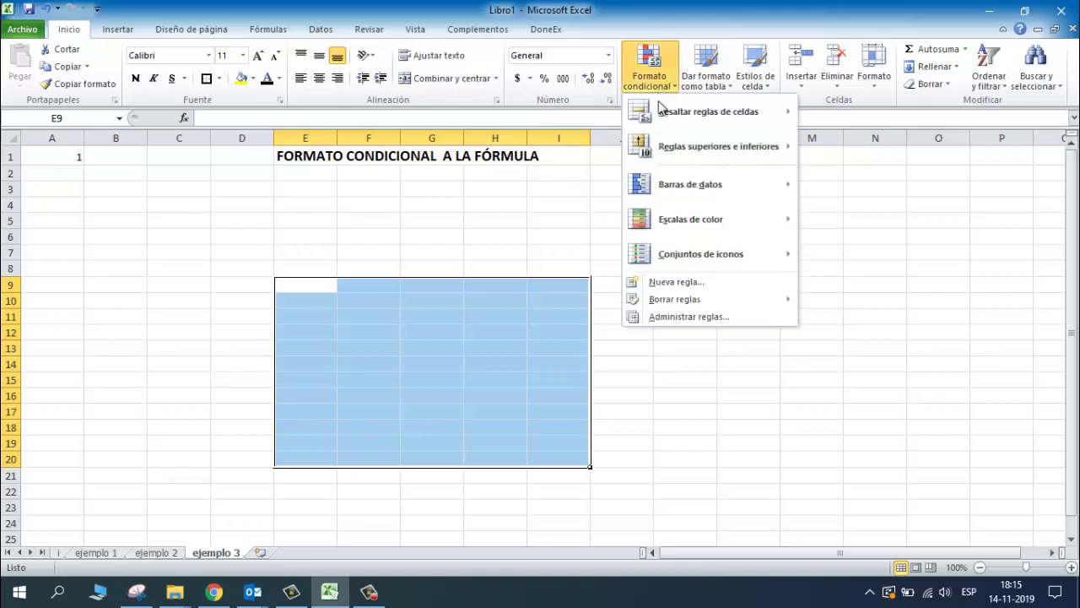
left_click(665, 317)
left_click(574, 171)
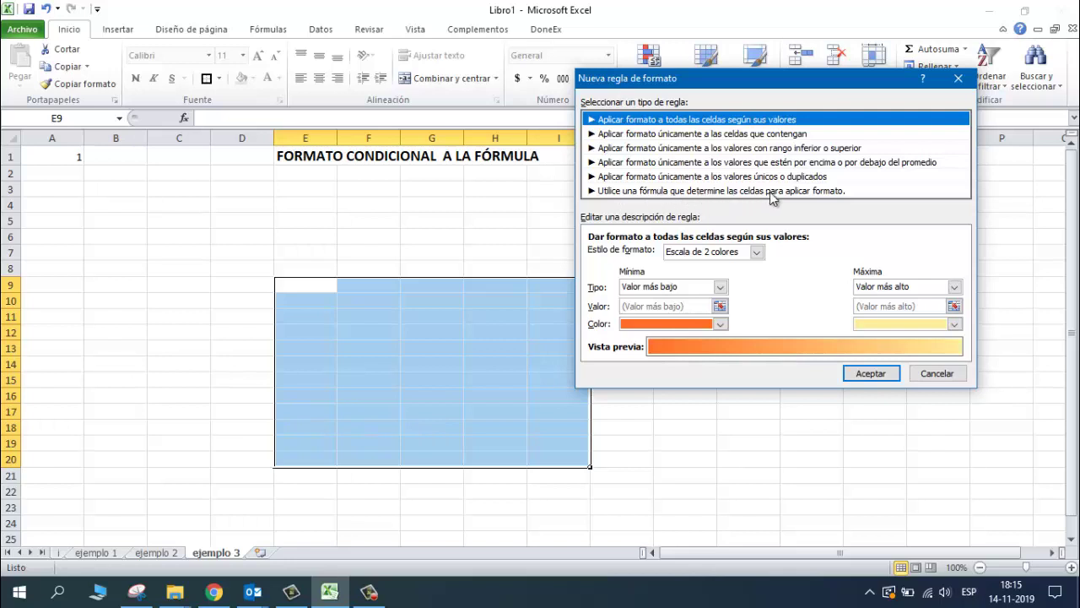
left_click(692, 193)
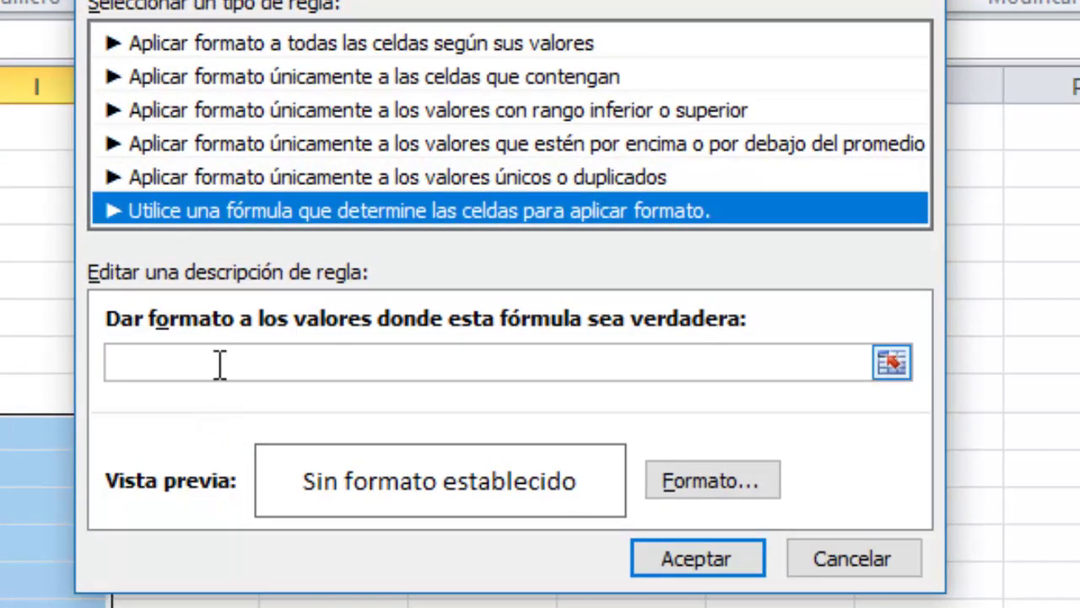
left_click(154, 363)
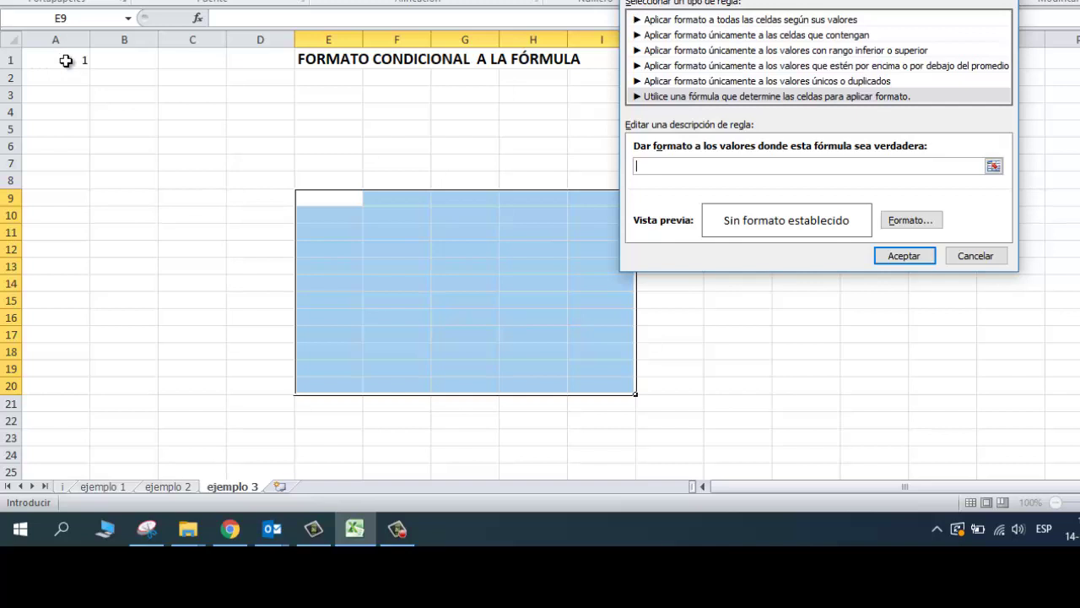
left_click(66, 61)
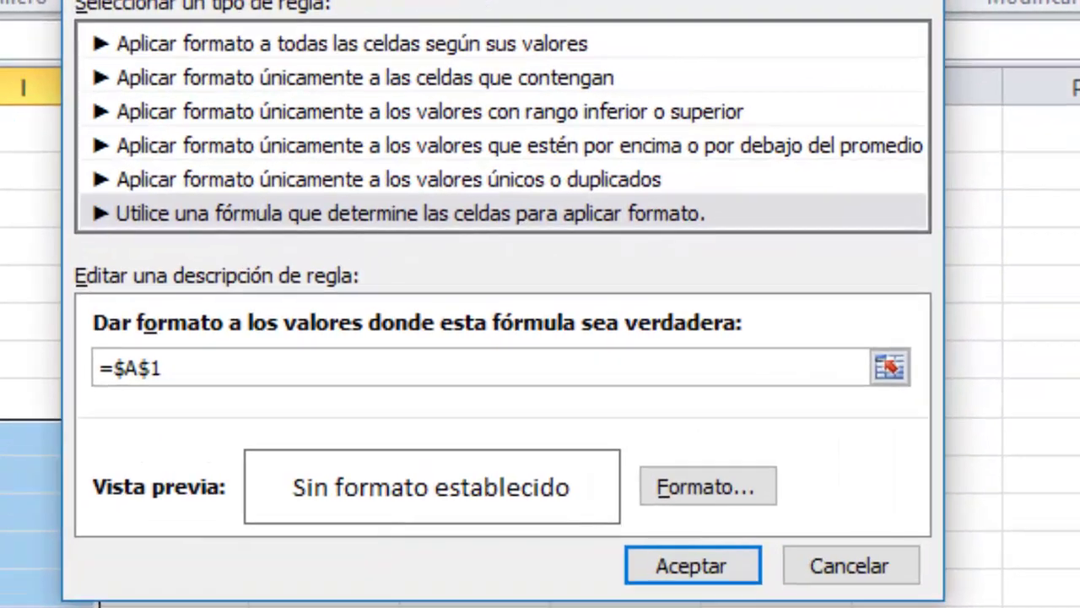
type("=1")
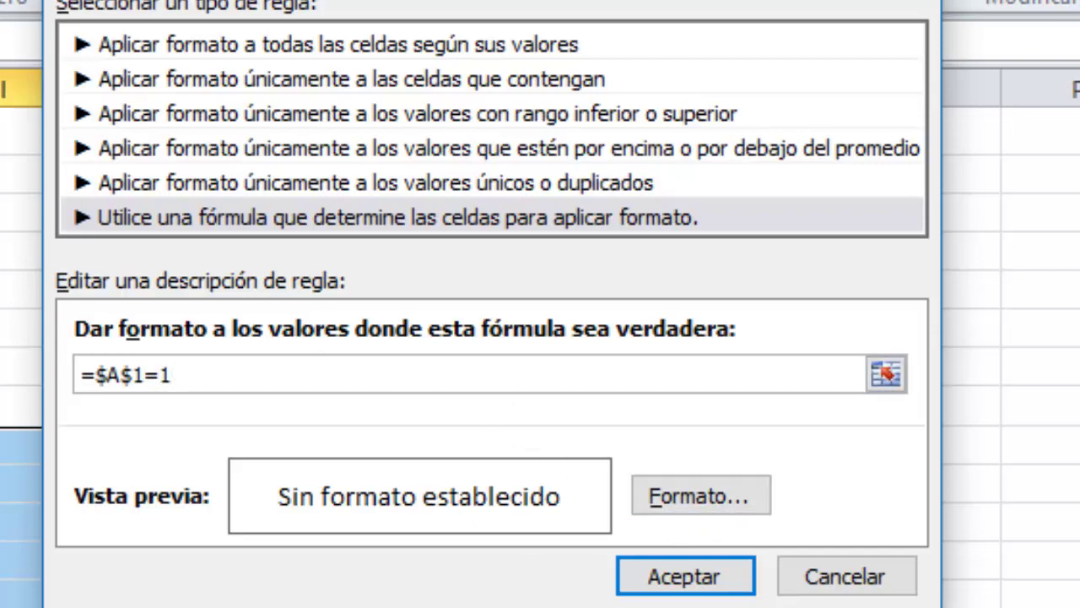
- Give the =$A$1=1 rule a red background fill and add it to the rules list
left_click(719, 498)
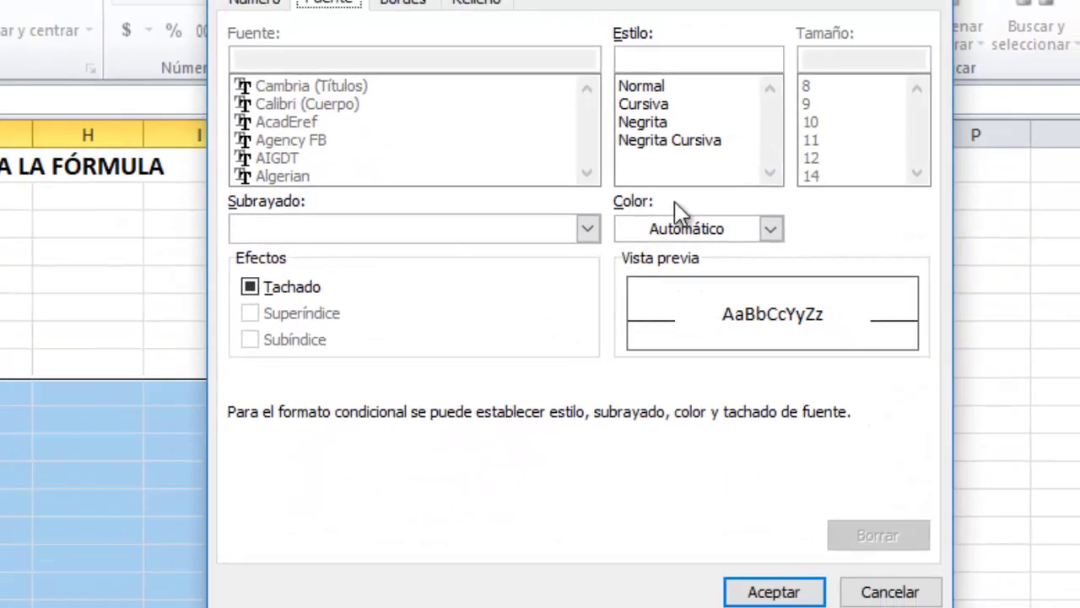
left_click(498, 5)
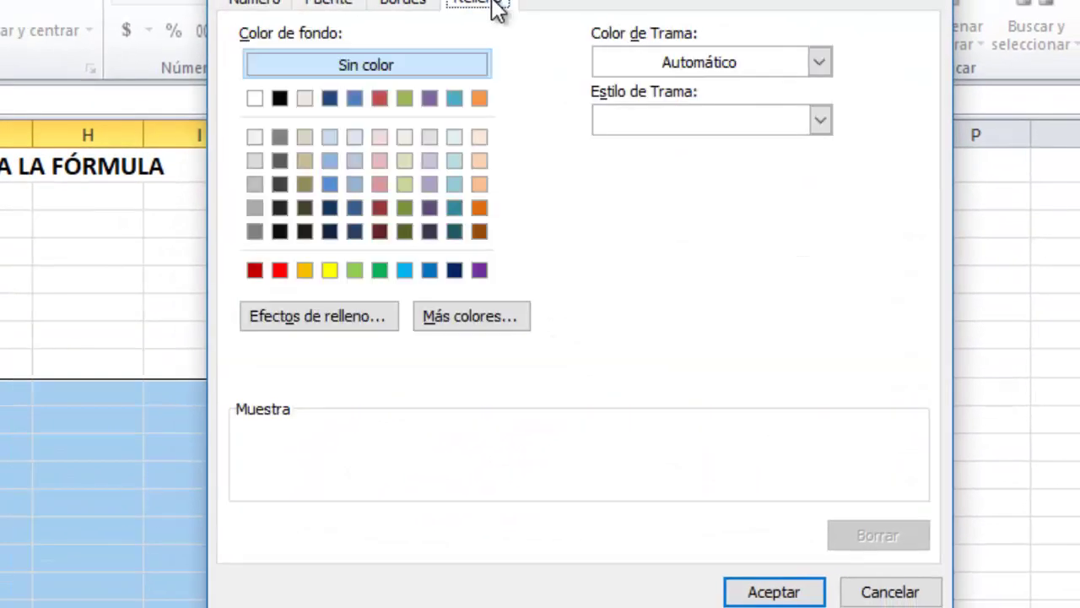
left_click(280, 272)
left_click(750, 593)
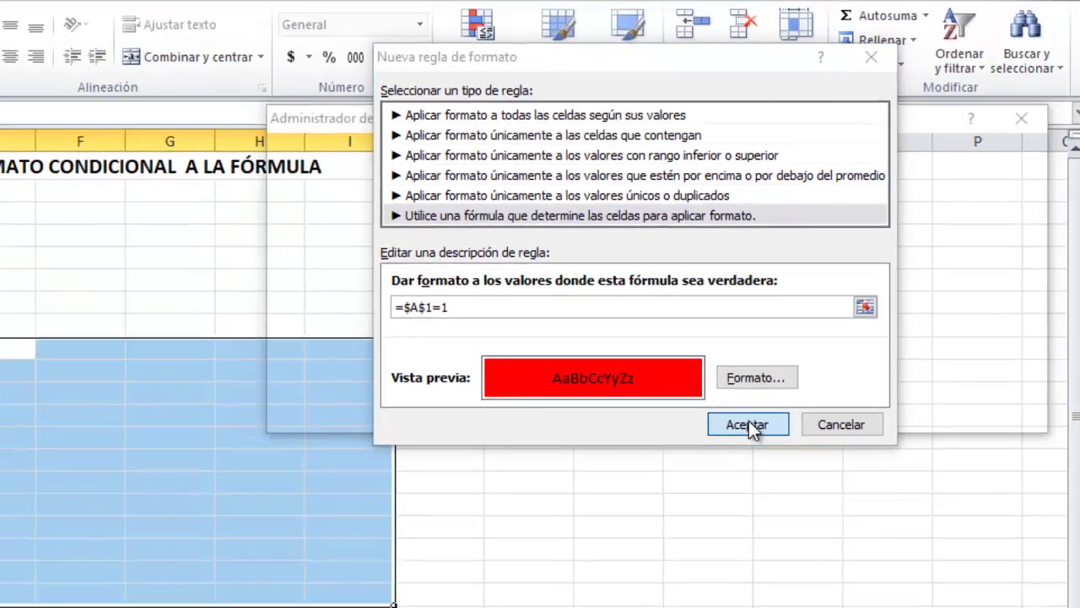
left_click(690, 487)
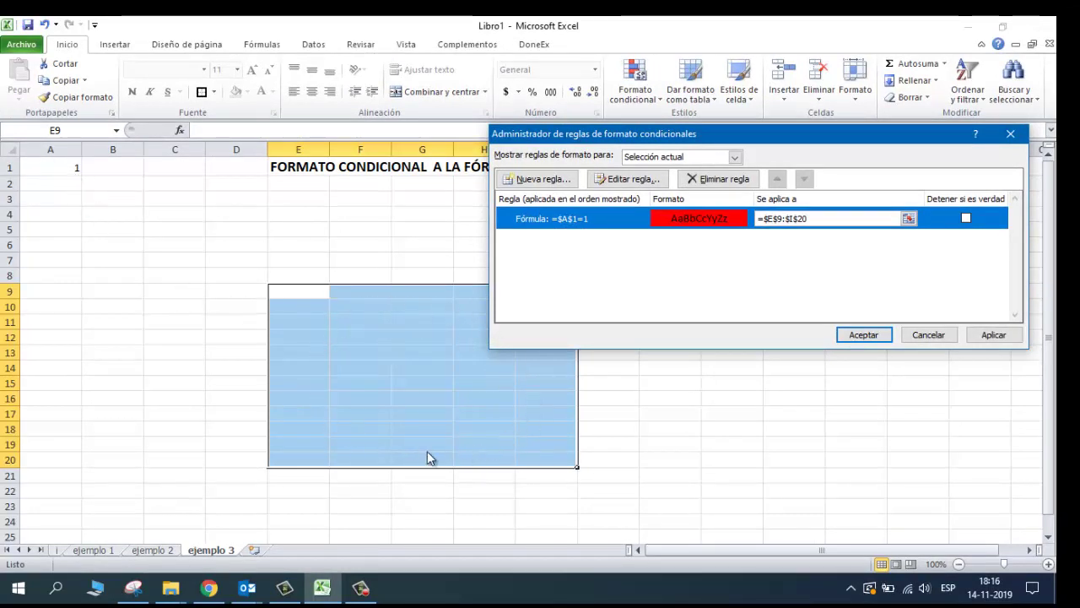
- Create a second formula-based rule for E9:I20 with the formula =$A$1=2
left_click(557, 179)
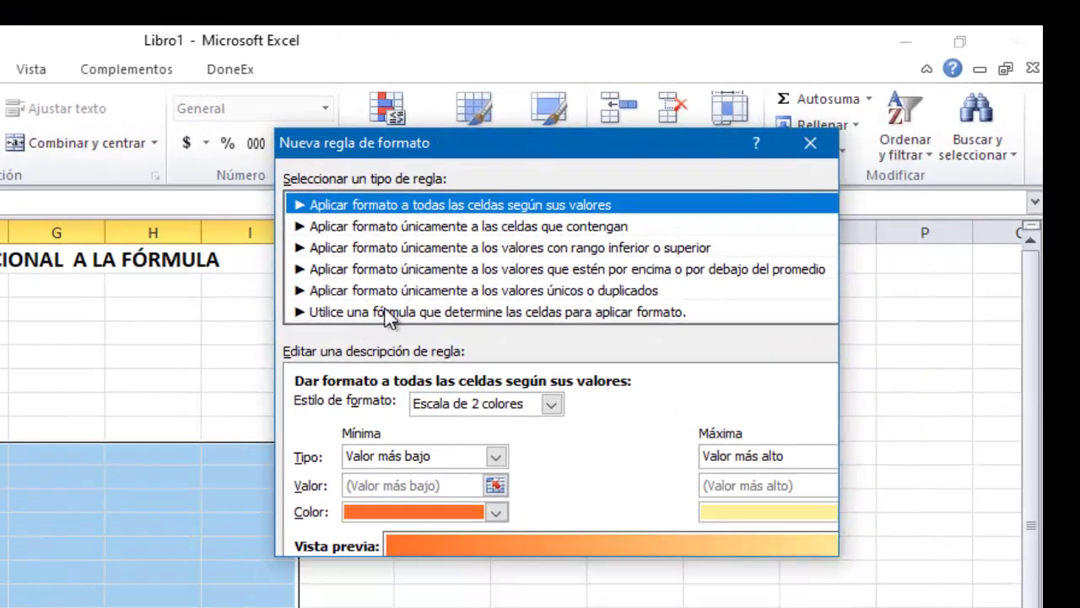
left_click(387, 314)
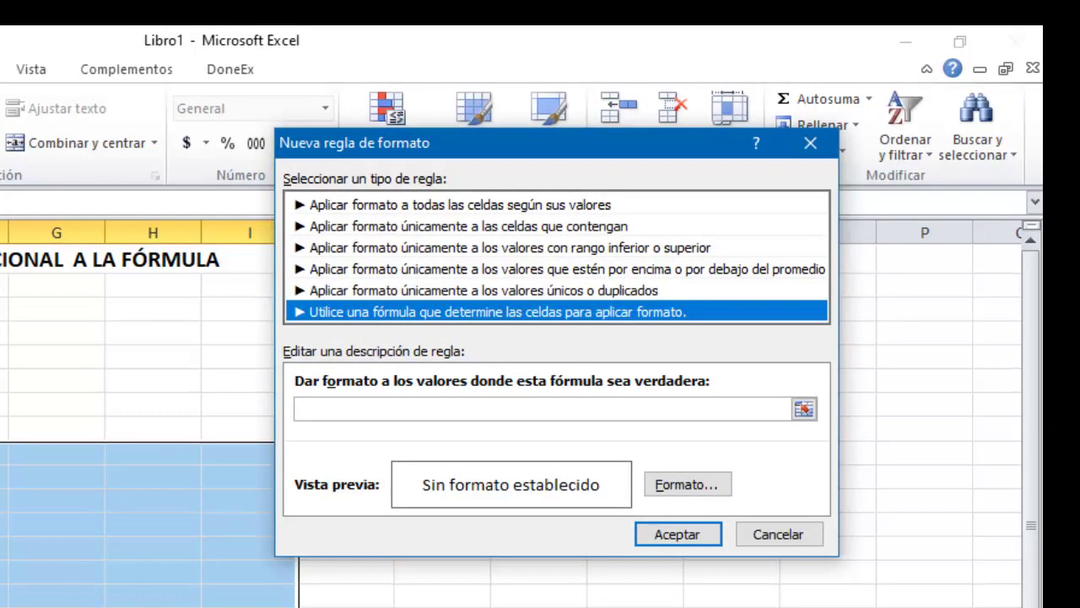
left_click(328, 408)
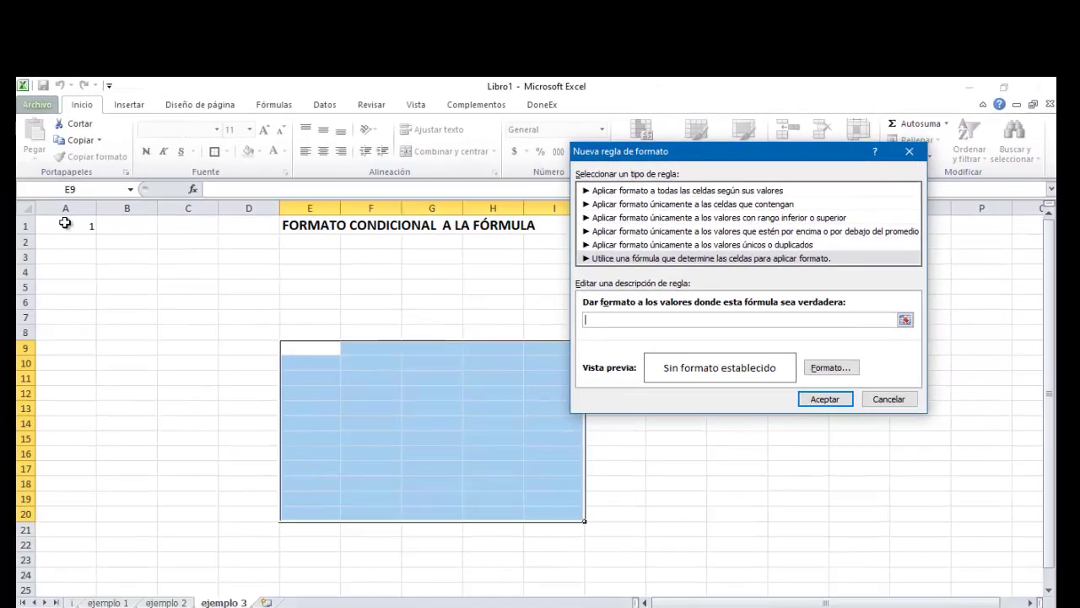
left_click(65, 223)
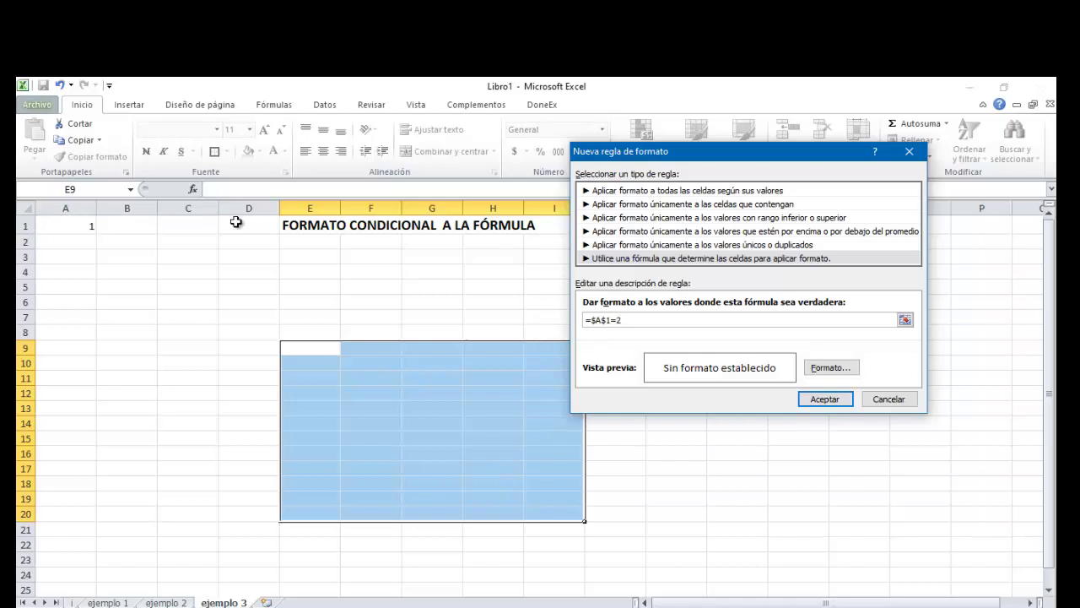
- Give the =$A$1=2 rule a light green background fill and apply both rules to E9:I20
left_click(826, 369)
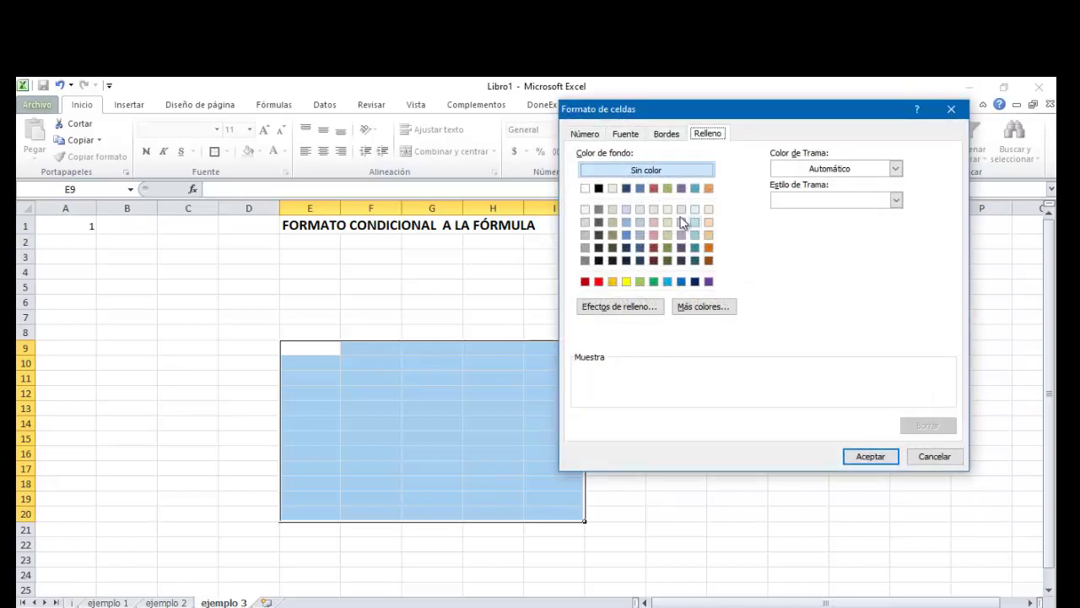
left_click(641, 282)
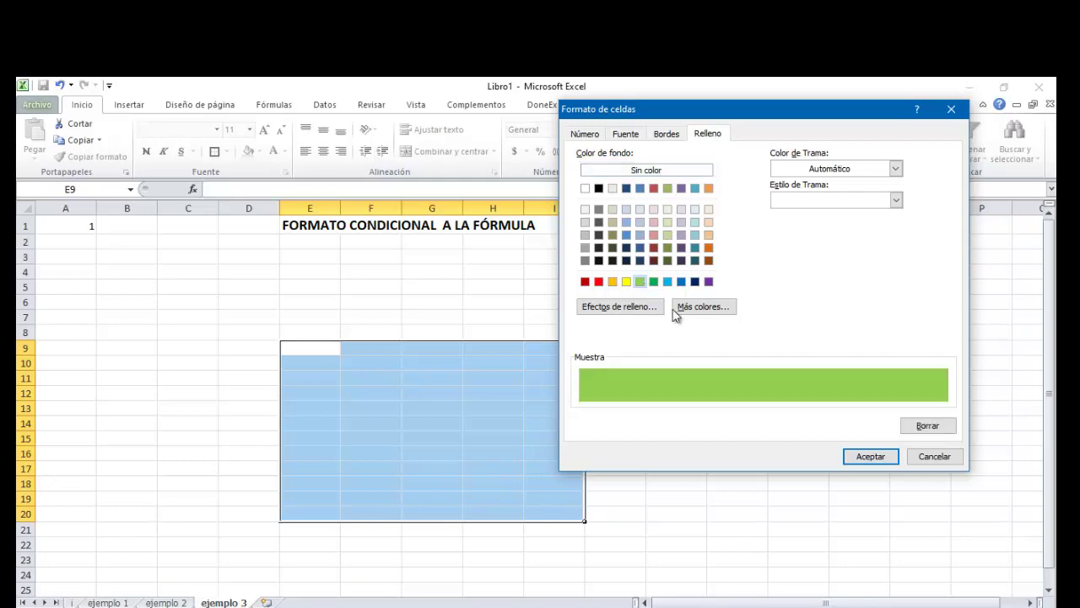
left_click(871, 456)
left_click(828, 398)
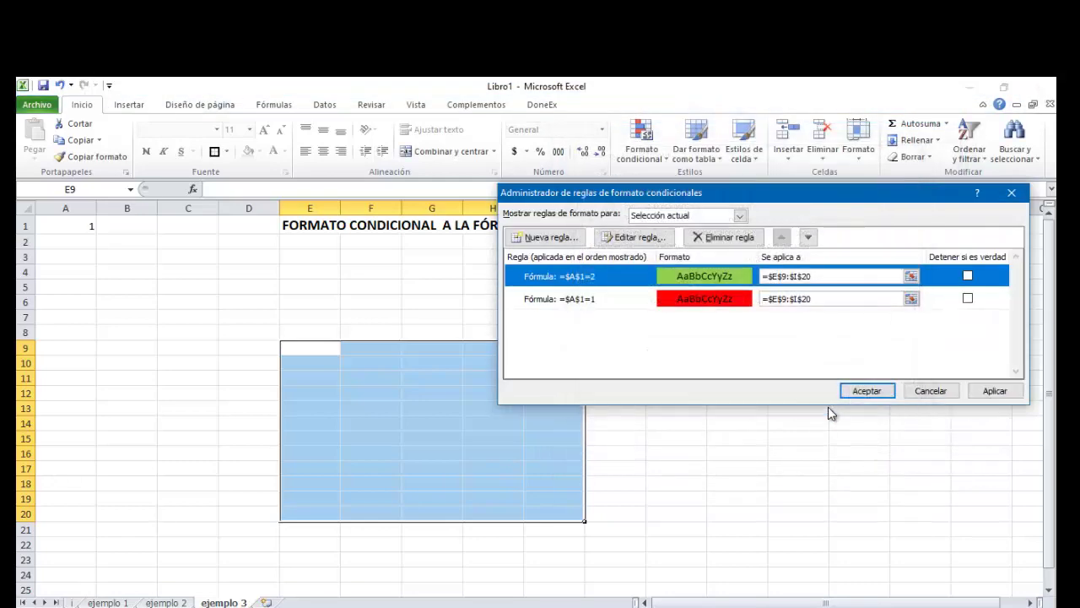
left_click(865, 391)
left_click(812, 448)
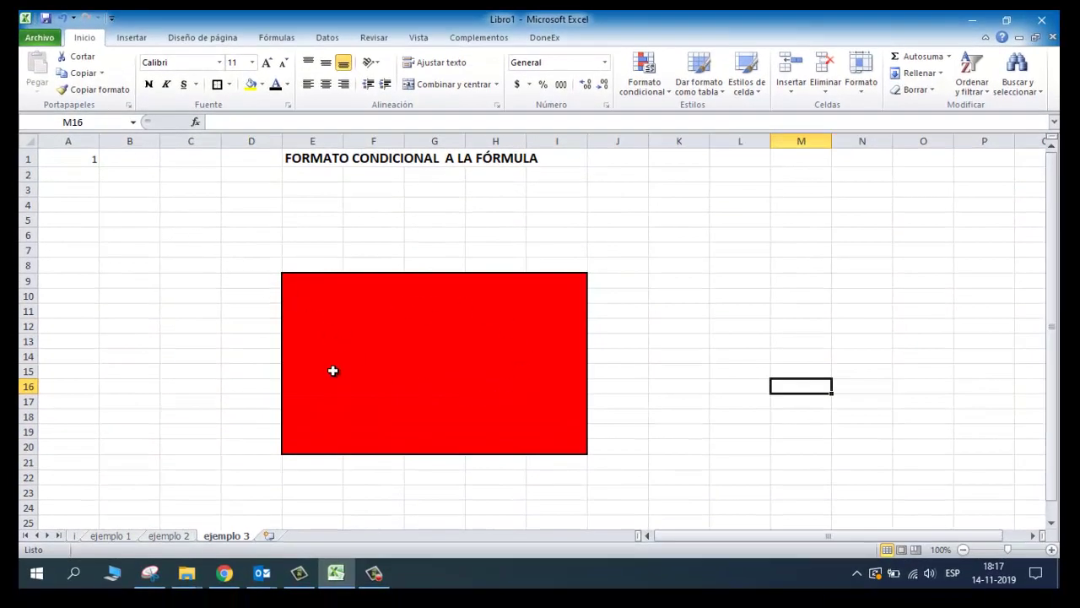
- Change cell A1 to 2 to test the formula rules on the bordered range
left_click(76, 159)
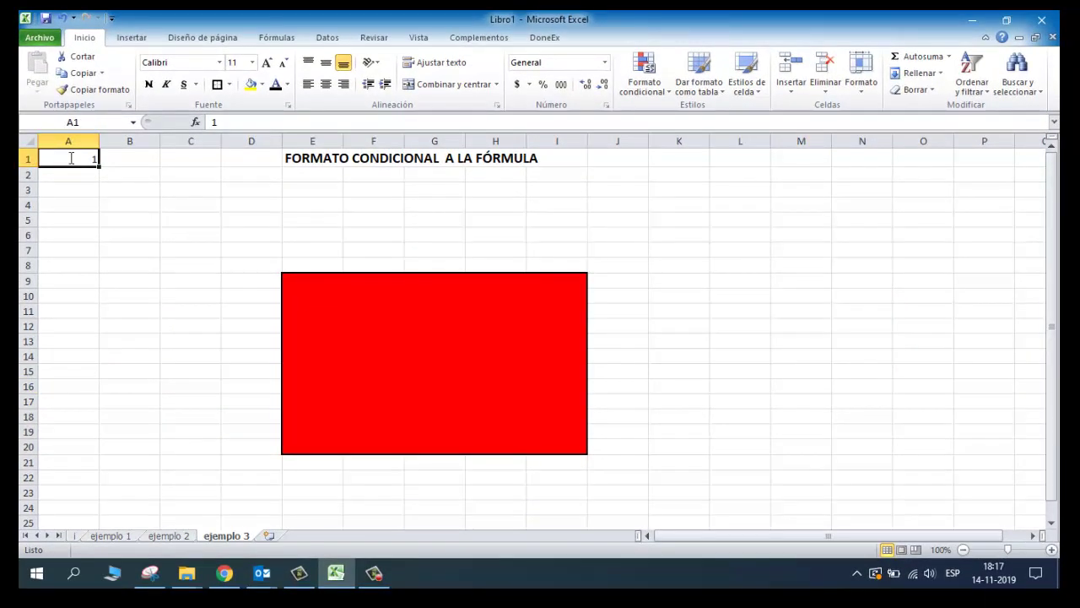
type("2")
key("Return")
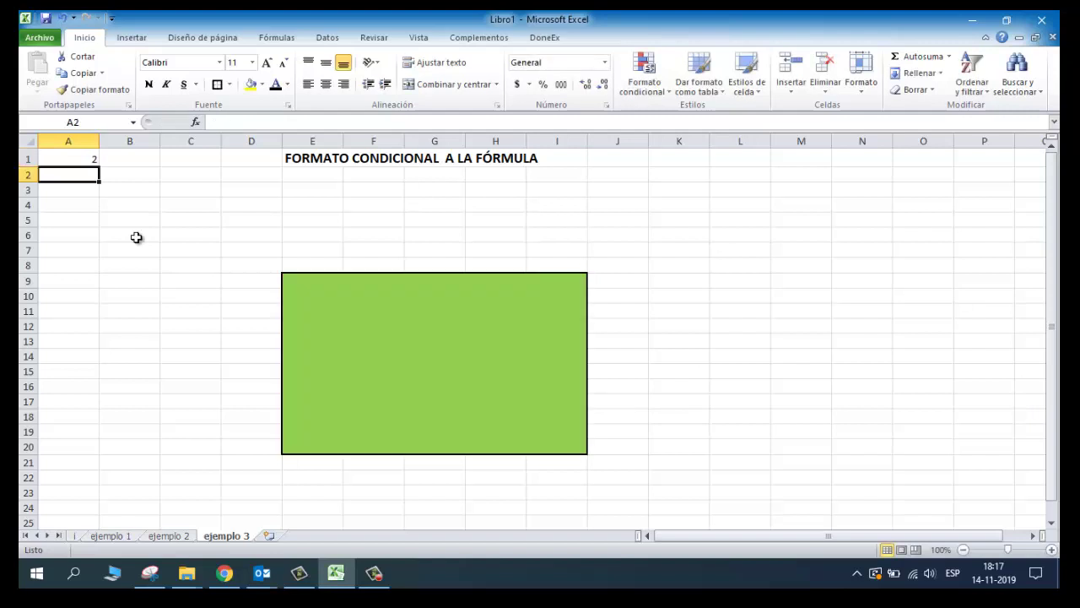
left_click_drag(132, 313, 132, 327)
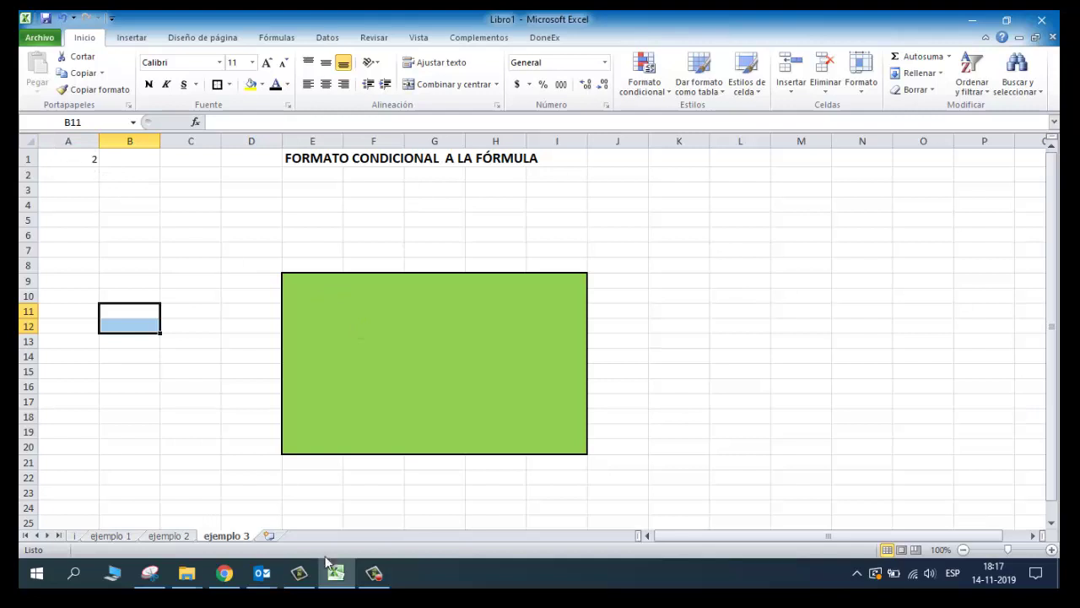
- Review the conditionally formatted numbers on ejemplo 2 and the text-based formatting on ejemplo 1
left_click(176, 537)
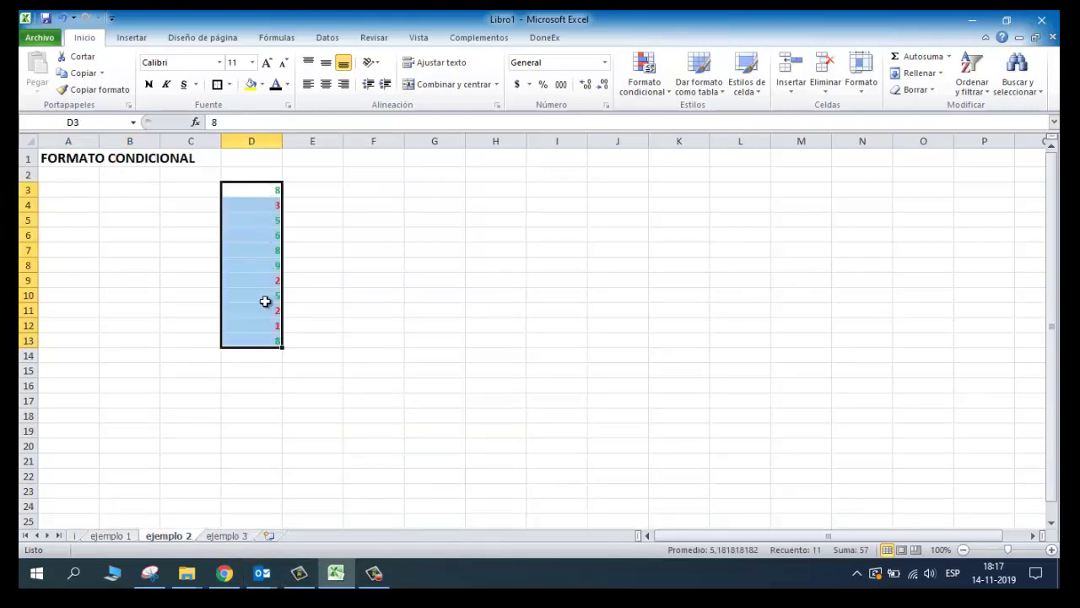
left_click(112, 536)
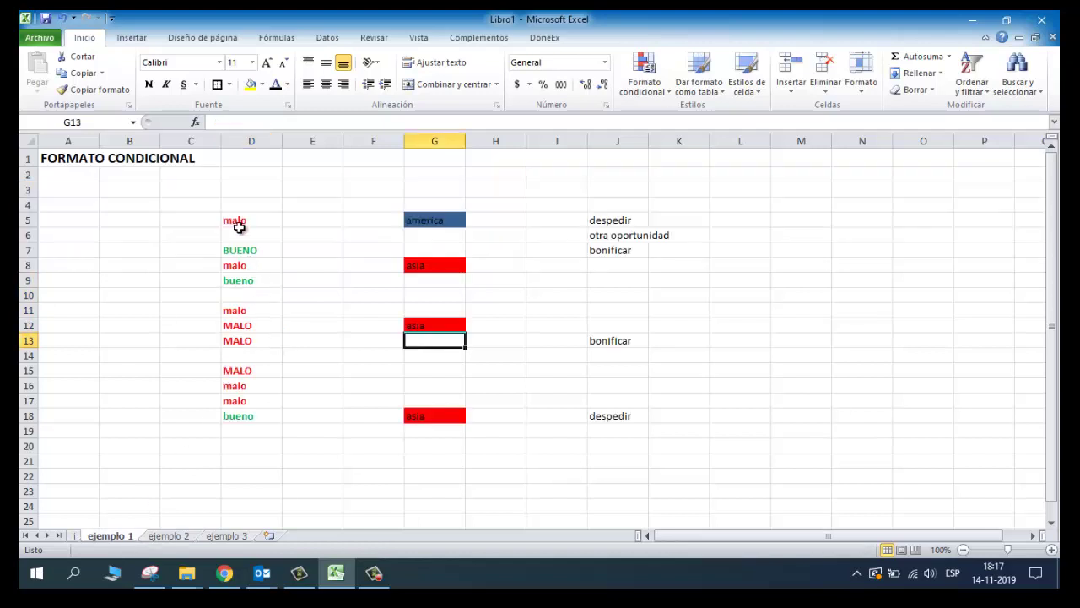
left_click(508, 425)
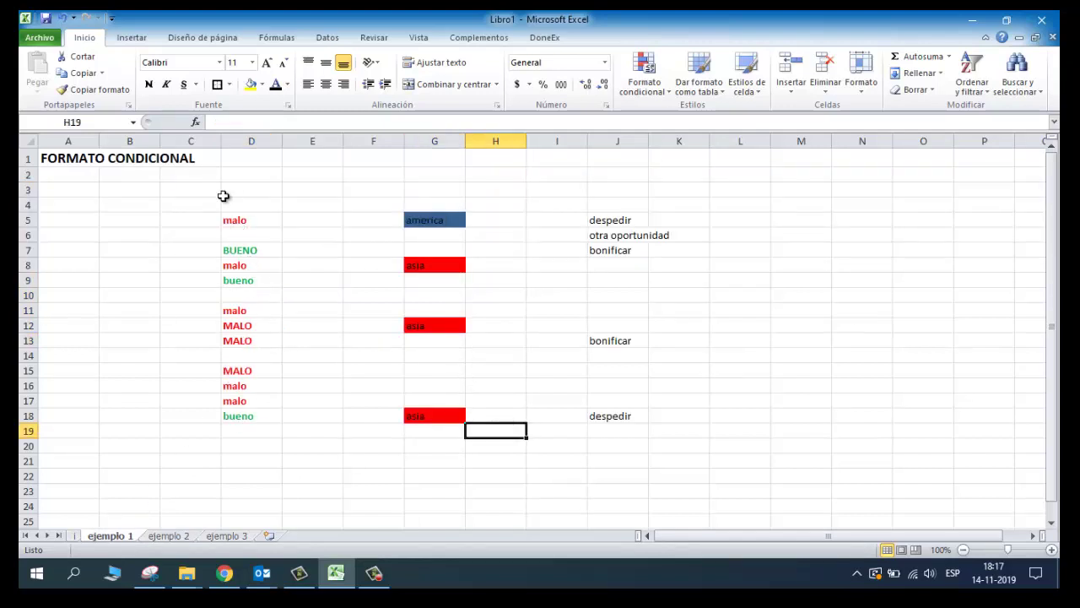
left_click(60, 163)
left_click(109, 252)
left_click(73, 160)
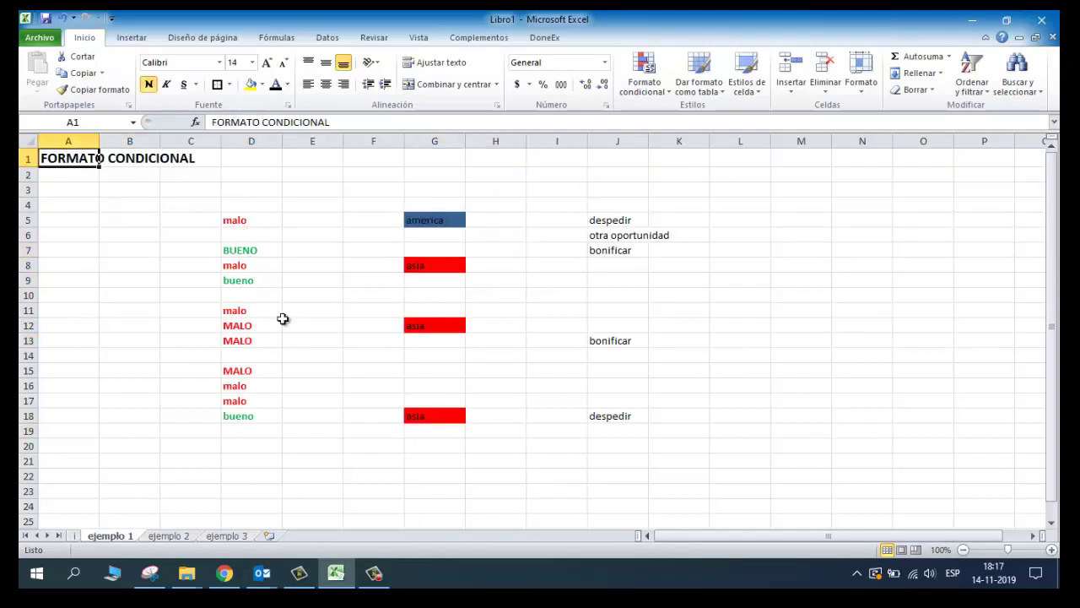
left_click(692, 414)
left_click(257, 420)
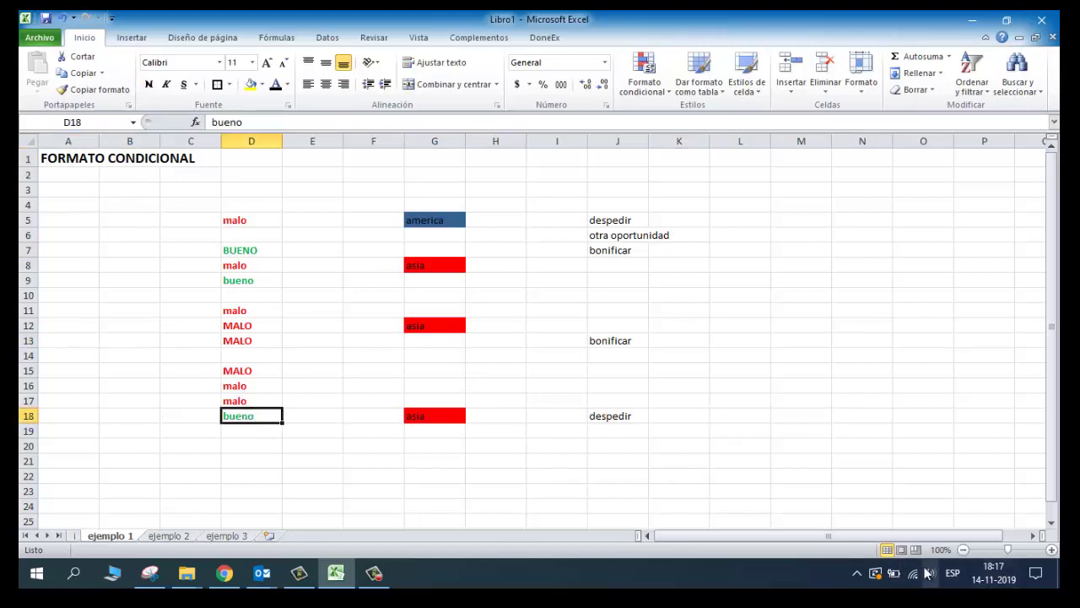
left_click(374, 574)
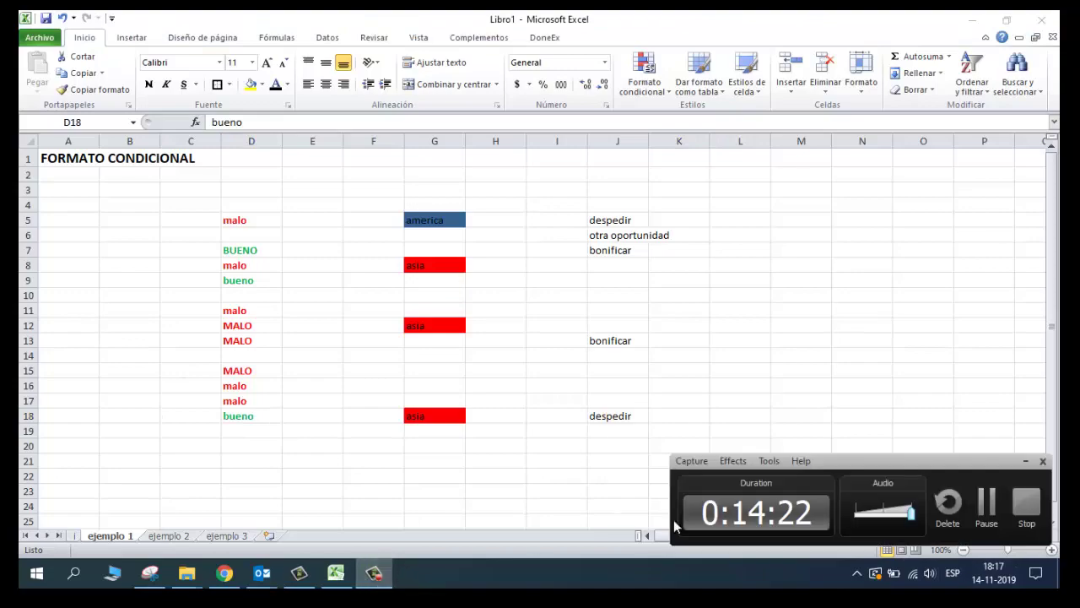